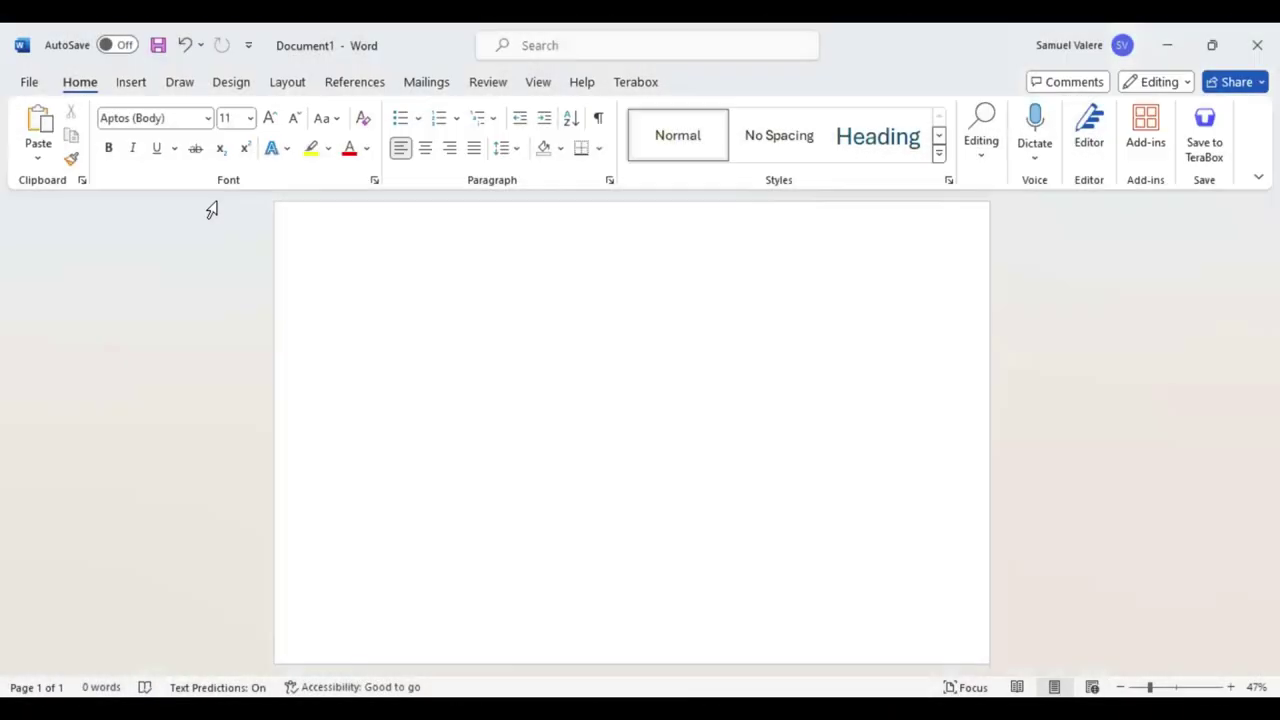
Step: Draw a right triangle, rotate it into the top-left corner and stretch it to 10.97" by 11.02"
click(131, 85)
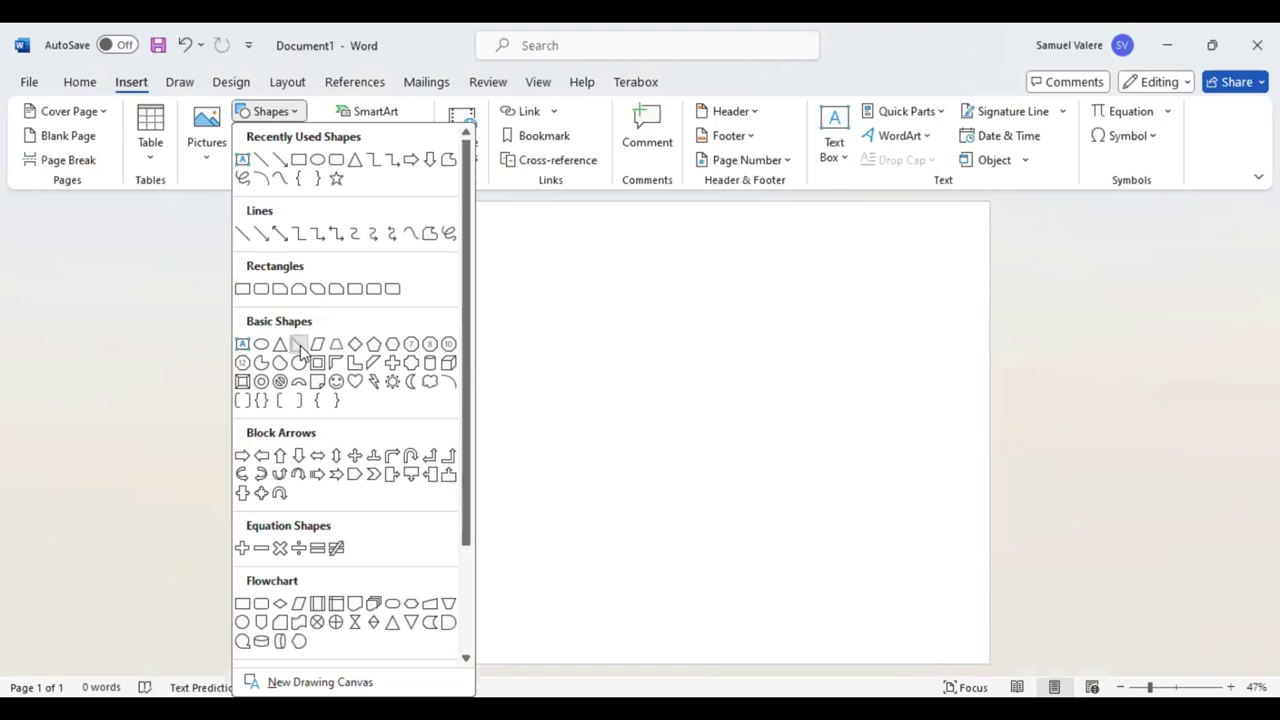
click(299, 344)
drag(358, 277, 662, 605)
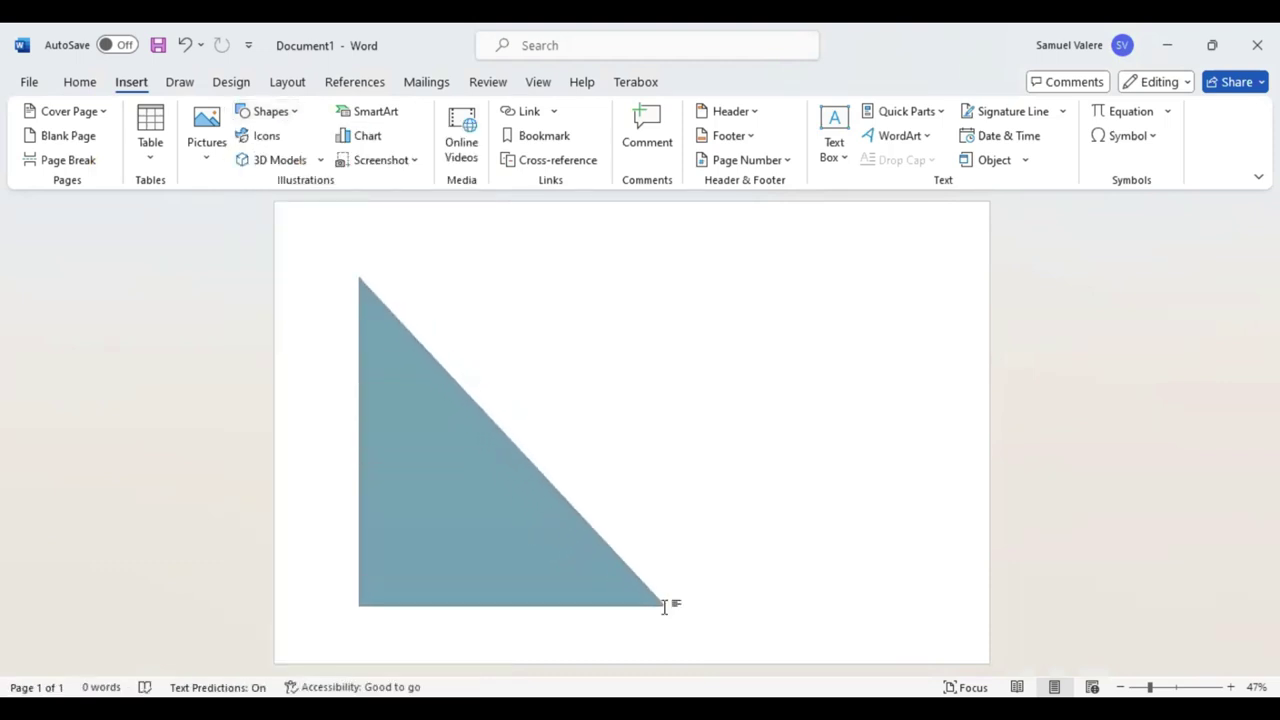
mouse_move(514, 247)
mouse_down()
mouse_move(685, 347)
mouse_move(710, 443)
mouse_up()
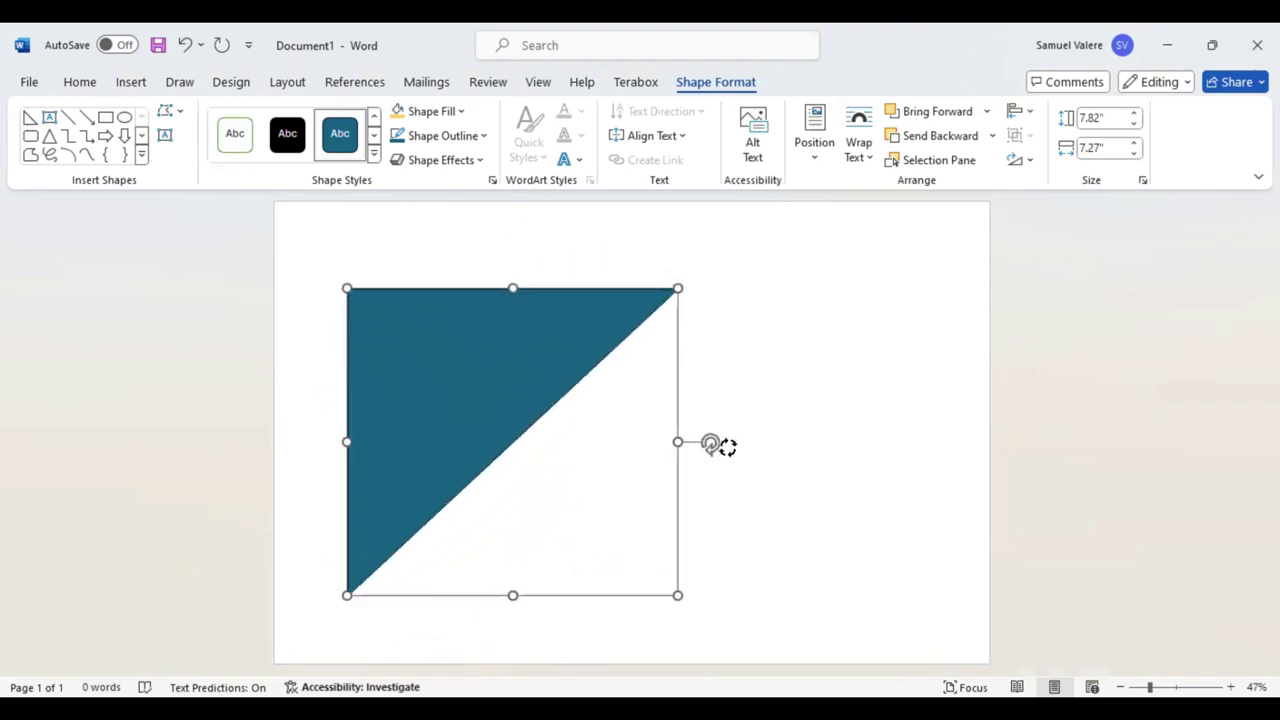
drag(454, 326, 395, 273)
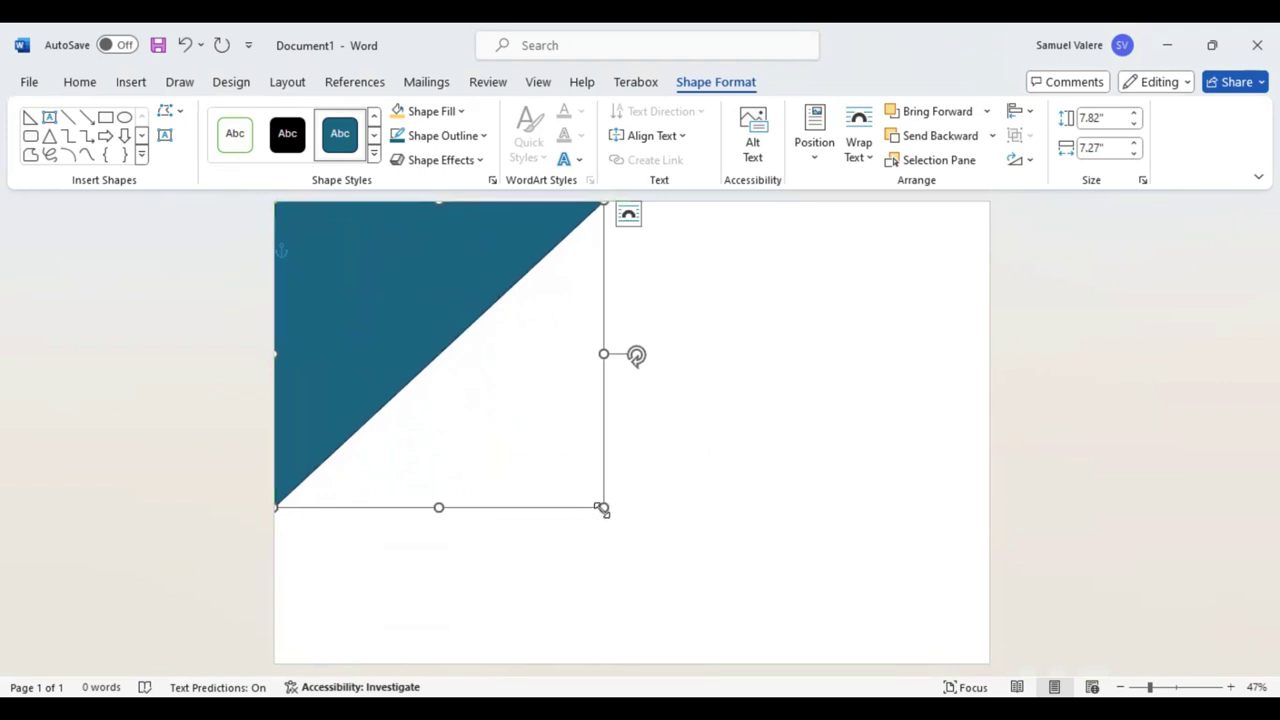
mouse_move(603, 509)
mouse_down()
mouse_move(580, 571)
mouse_move(583, 623)
mouse_move(612, 675)
mouse_move(597, 677)
mouse_move(629, 662)
mouse_move(716, 681)
mouse_move(709, 670)
mouse_move(726, 677)
mouse_move(736, 664)
mouse_up()
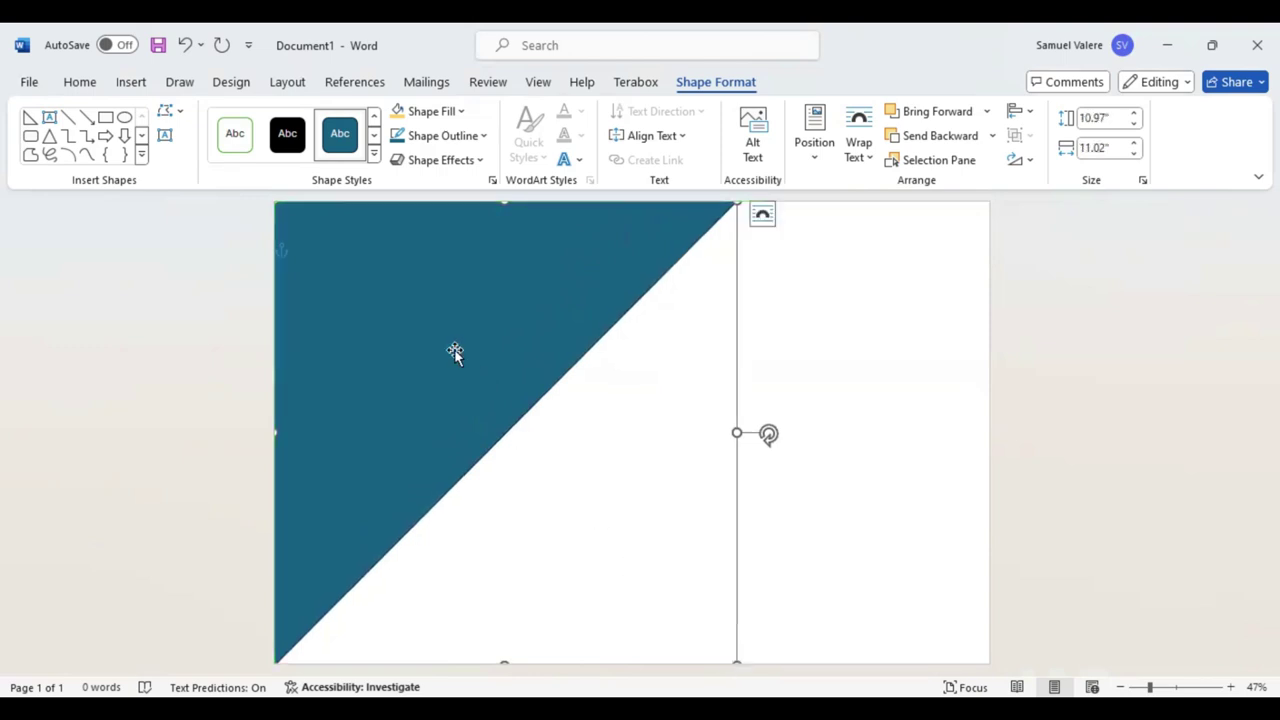
Step: Remove the triangle's outline and place a rotated copy in the bottom-right corner
click(485, 137)
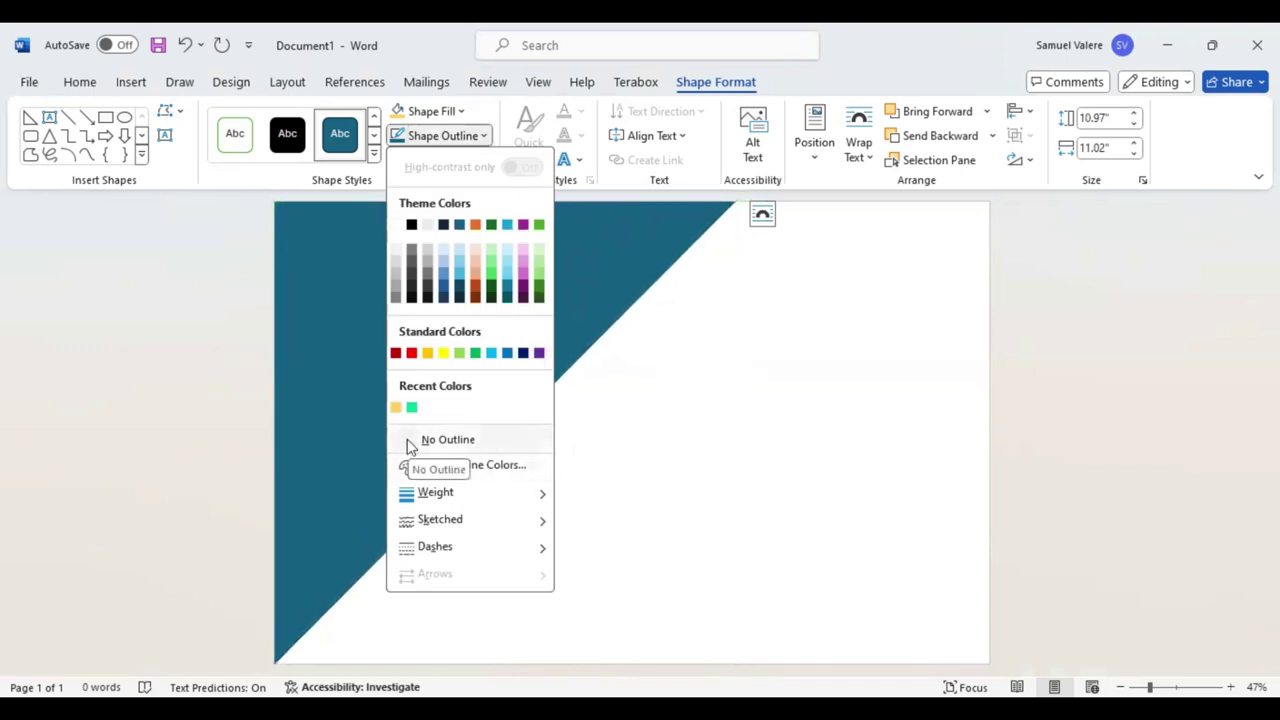
click(588, 430)
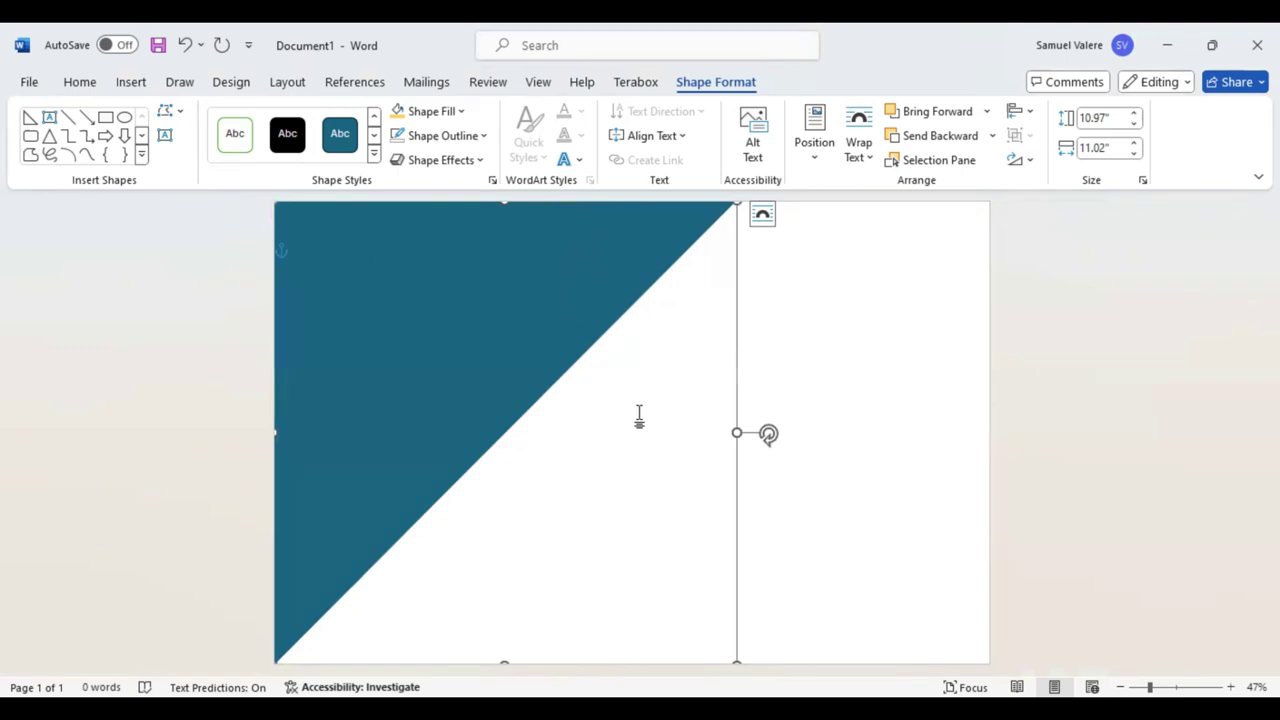
key(ctrl+v)
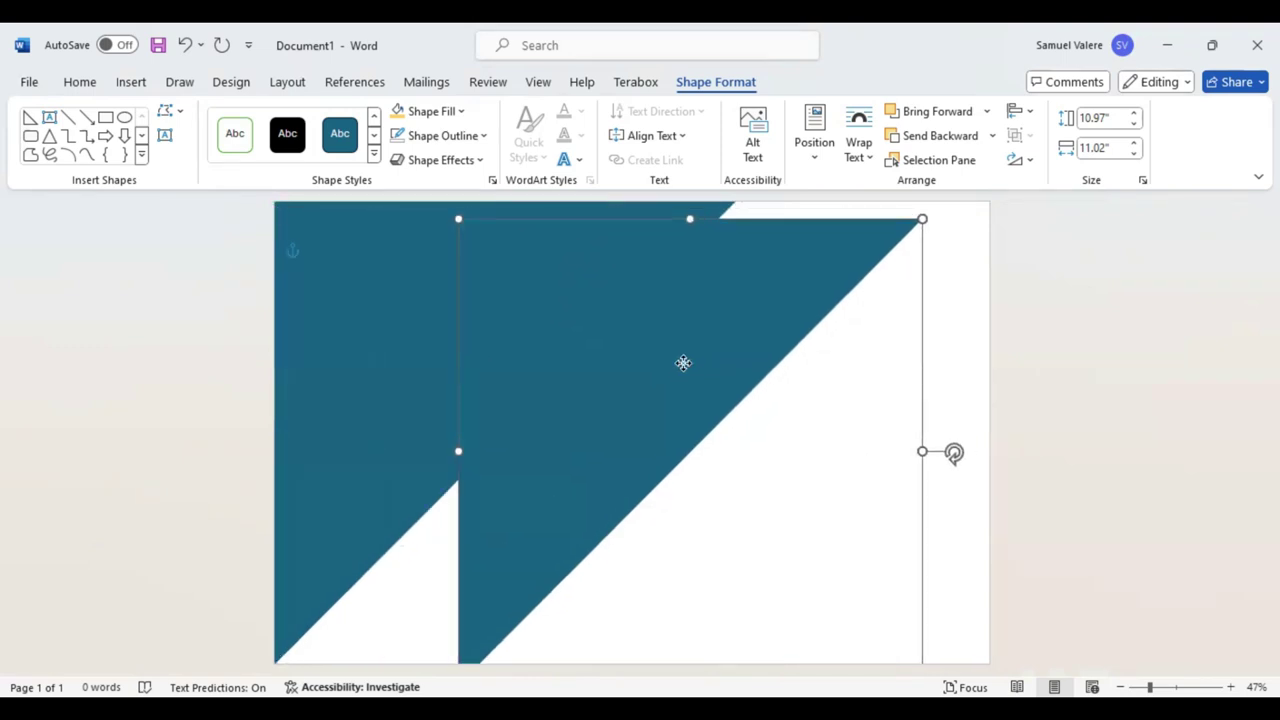
mouse_move(953, 455)
mouse_down()
mouse_move(615, 505)
mouse_move(603, 454)
mouse_up()
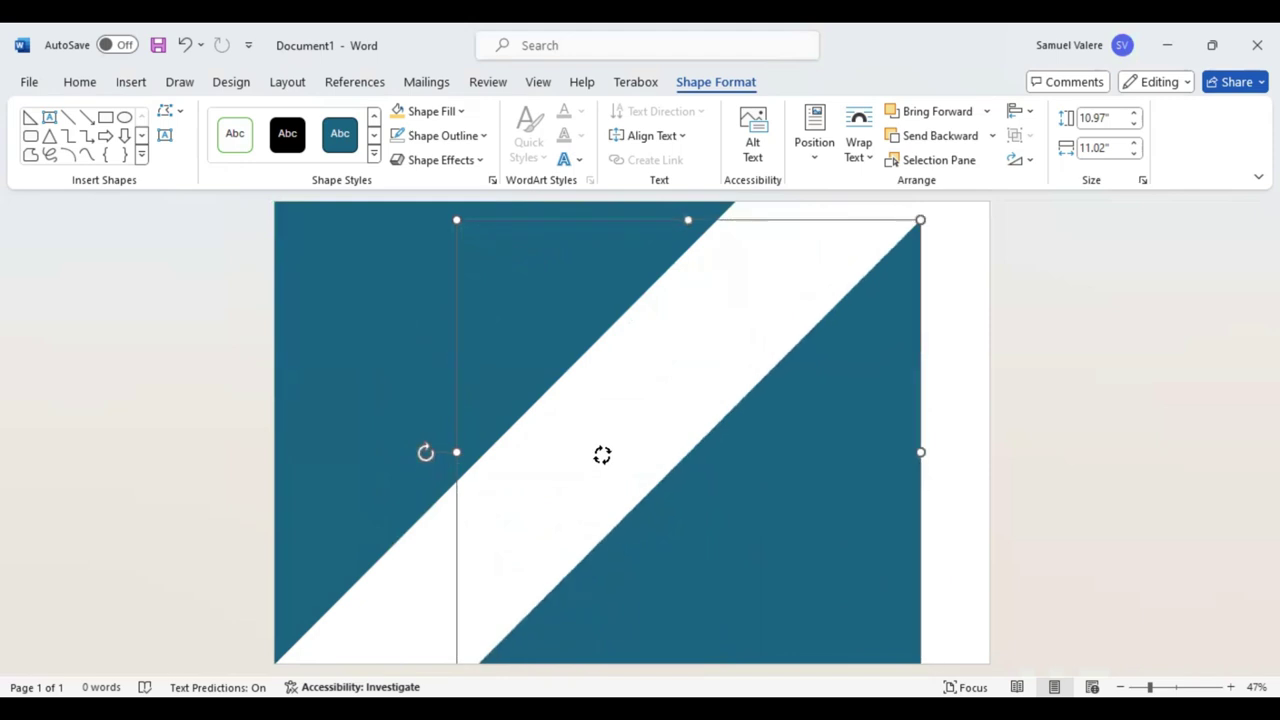
drag(782, 517, 853, 497)
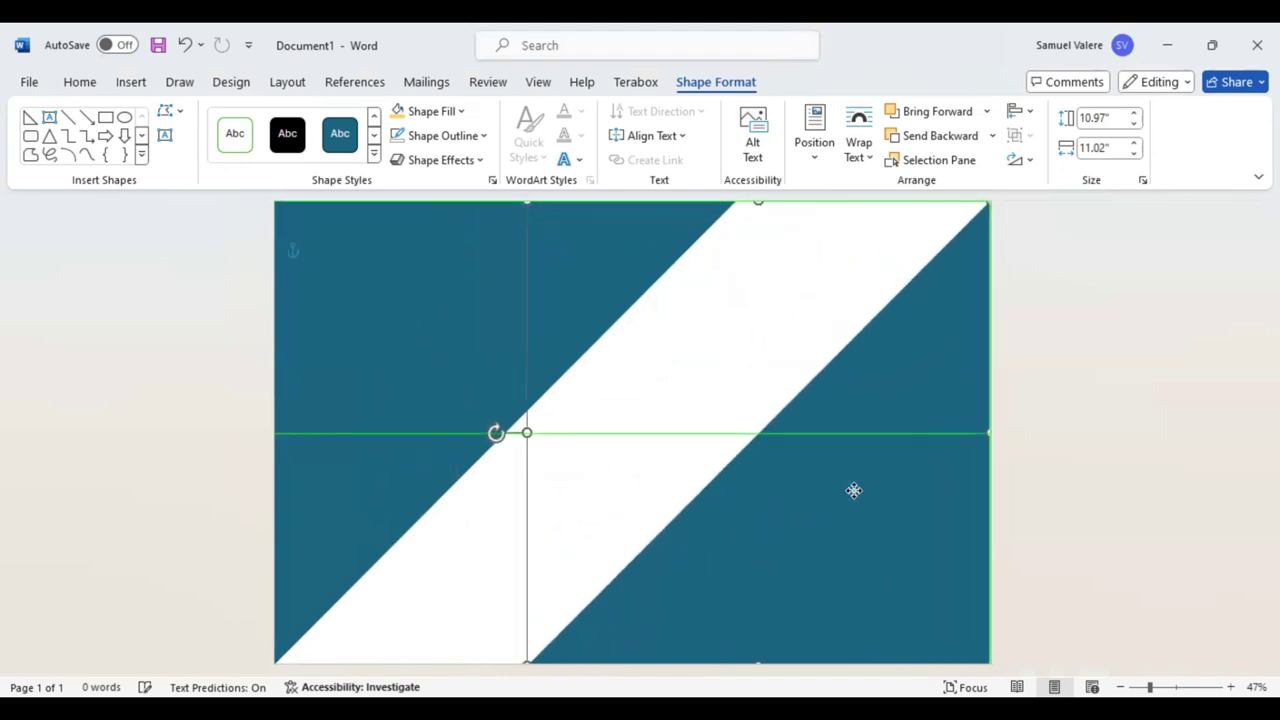
drag(853, 490, 853, 493)
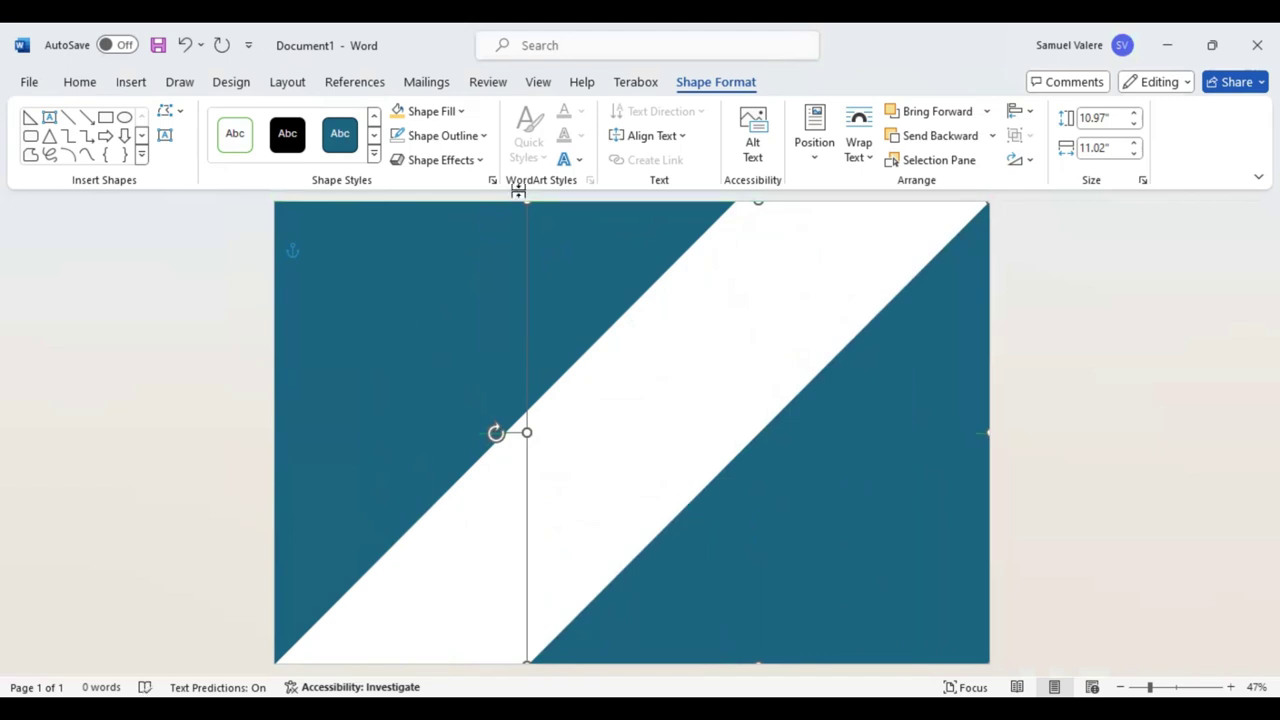
Step: Fill both triangles bright green
click(462, 111)
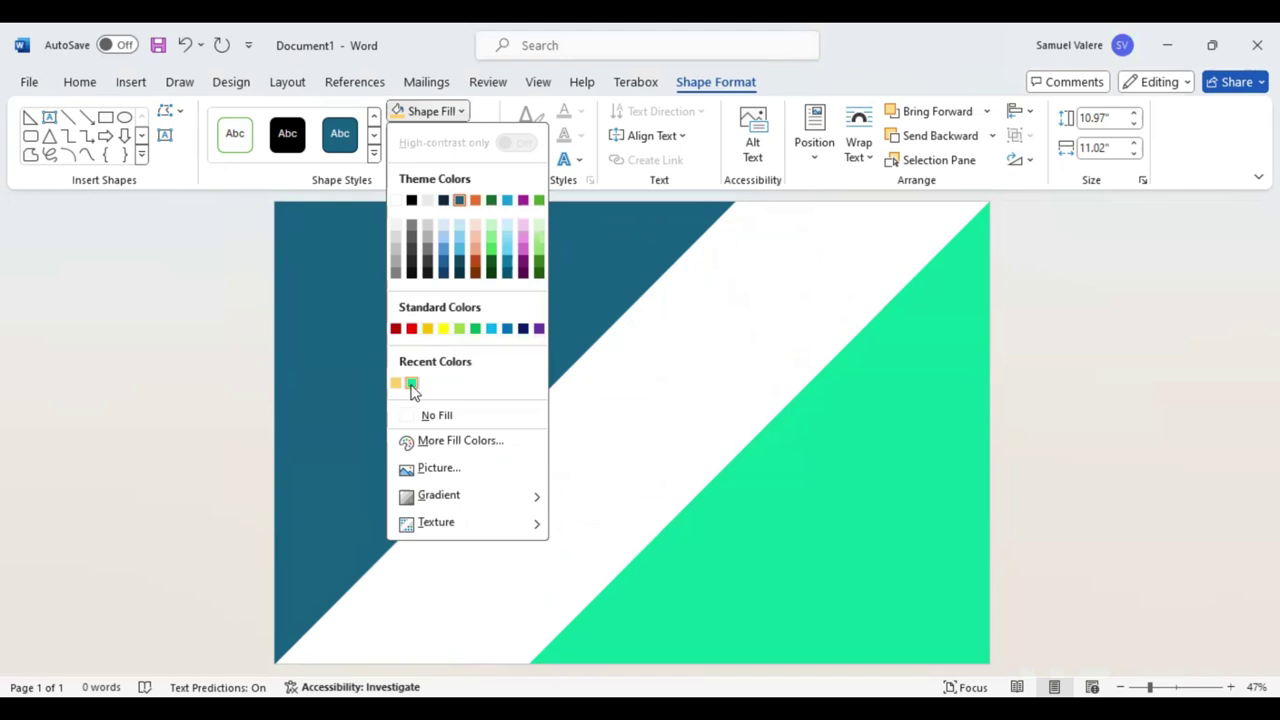
click(411, 385)
click(369, 366)
click(398, 113)
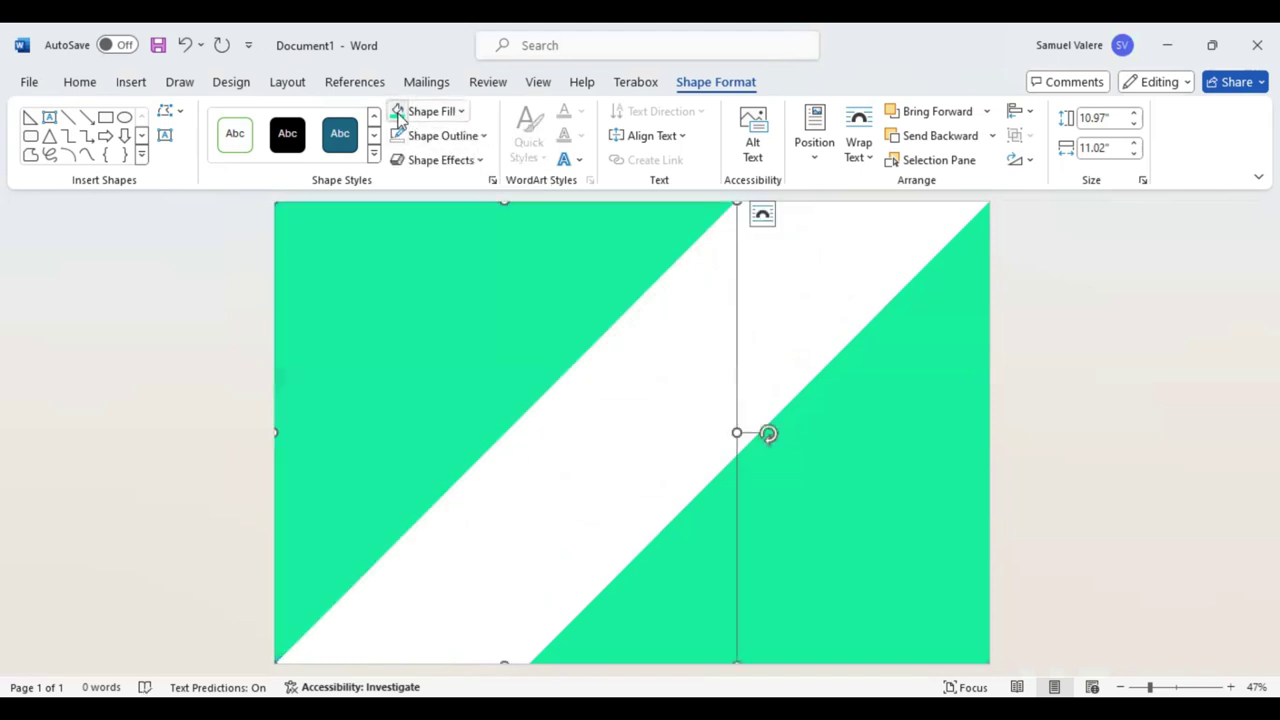
Step: Shift the right triangle slightly and shrink it to 10.35" by 10.18"
click(837, 483)
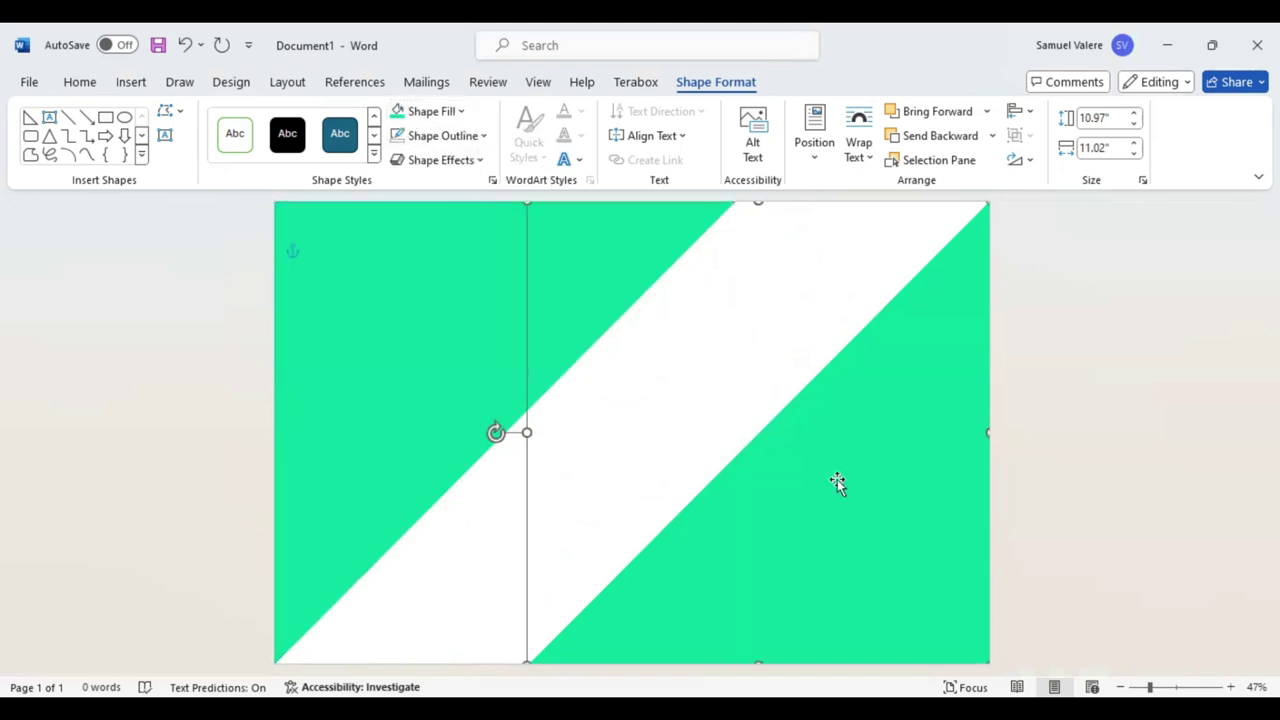
drag(840, 487, 846, 493)
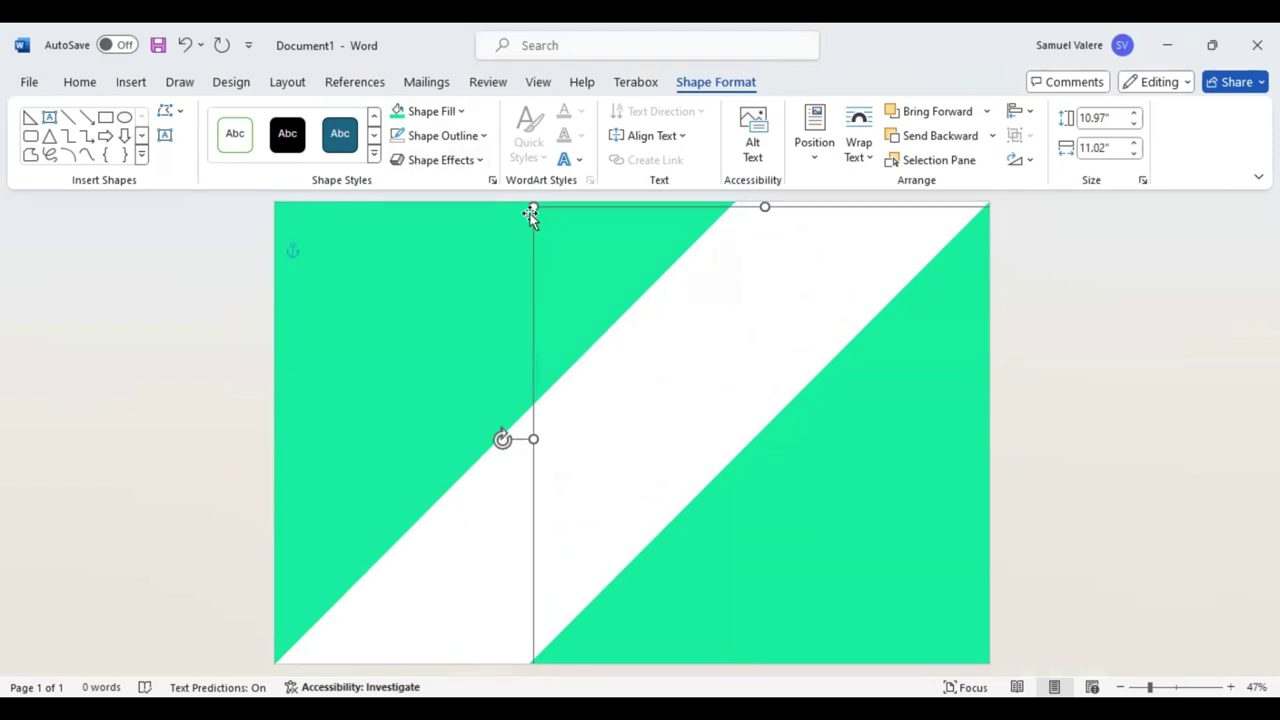
drag(532, 207, 559, 242)
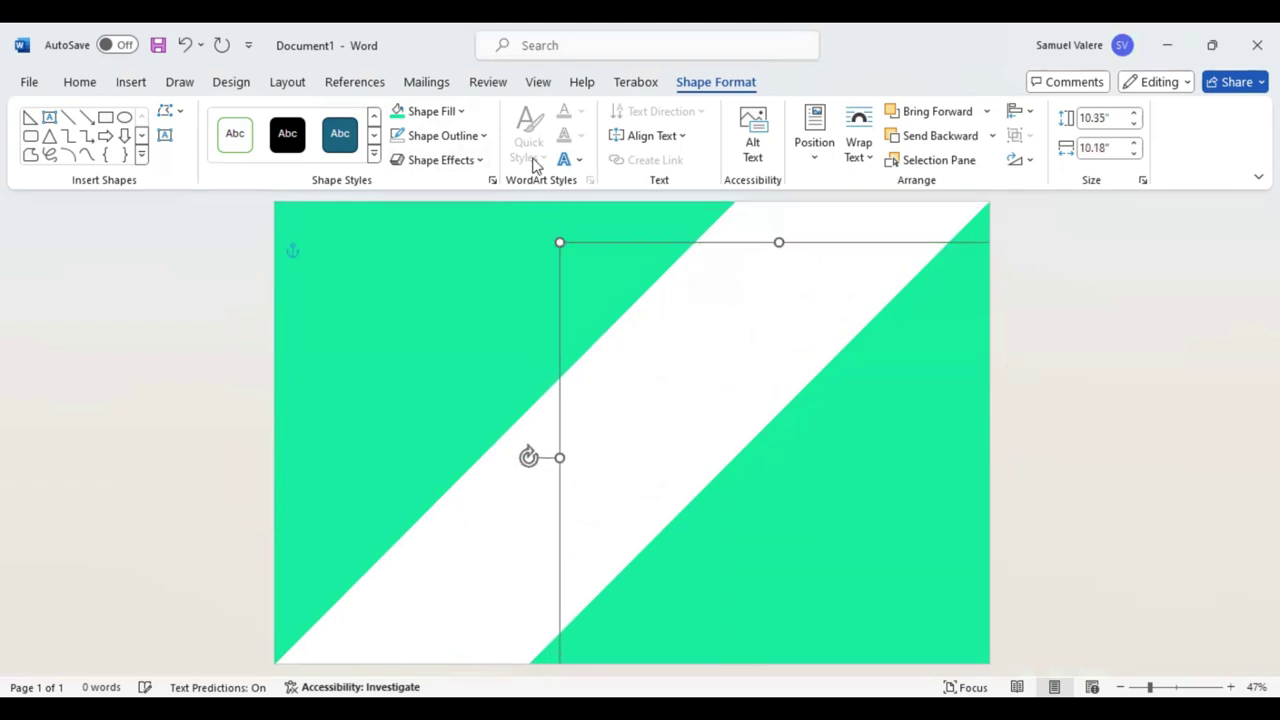
Step: Fill the smaller triangle yellow and size it to 9.91" by 9.96" with an even green border
click(461, 112)
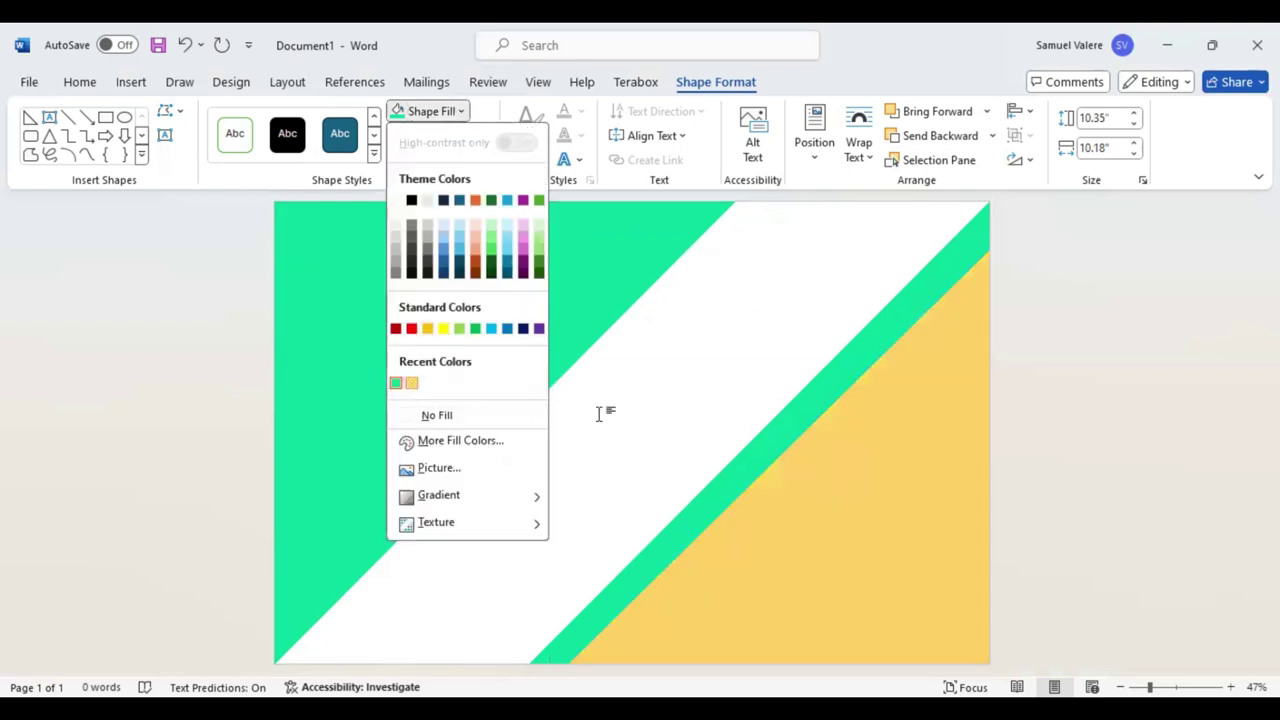
click(906, 520)
mouse_move(906, 520)
mouse_down()
mouse_move(857, 494)
mouse_move(882, 498)
mouse_up()
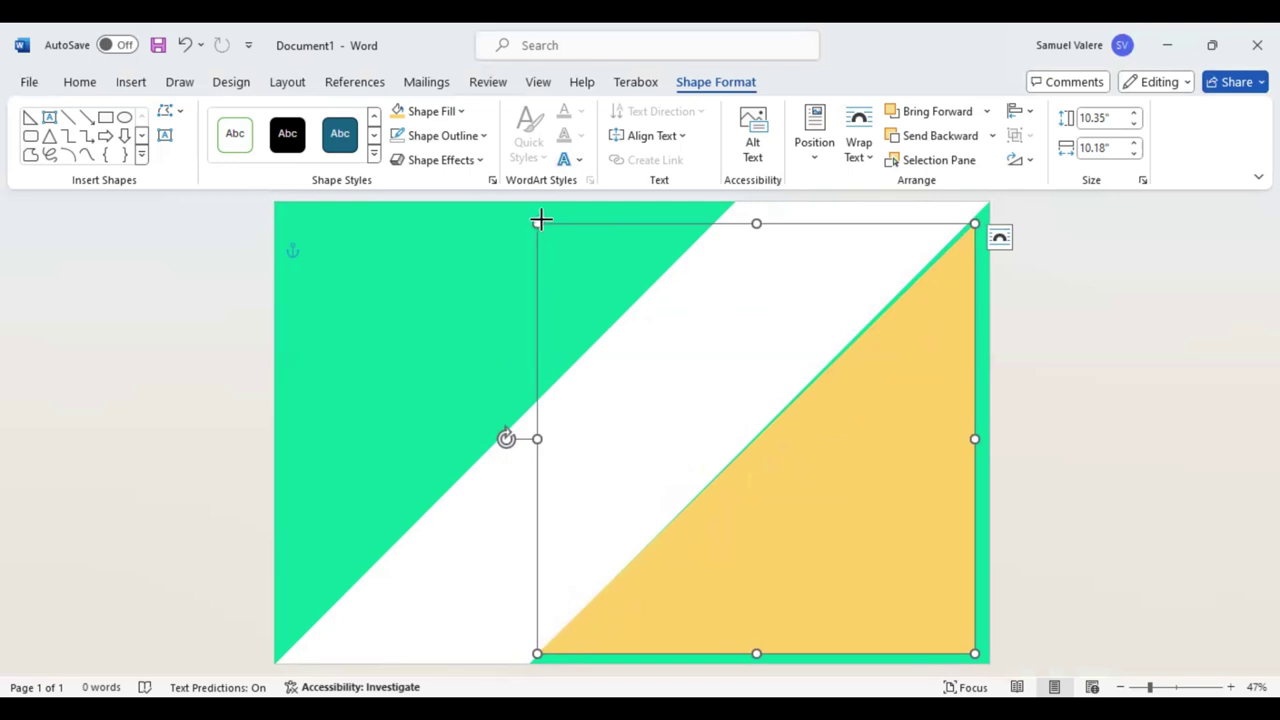
drag(540, 220, 540, 216)
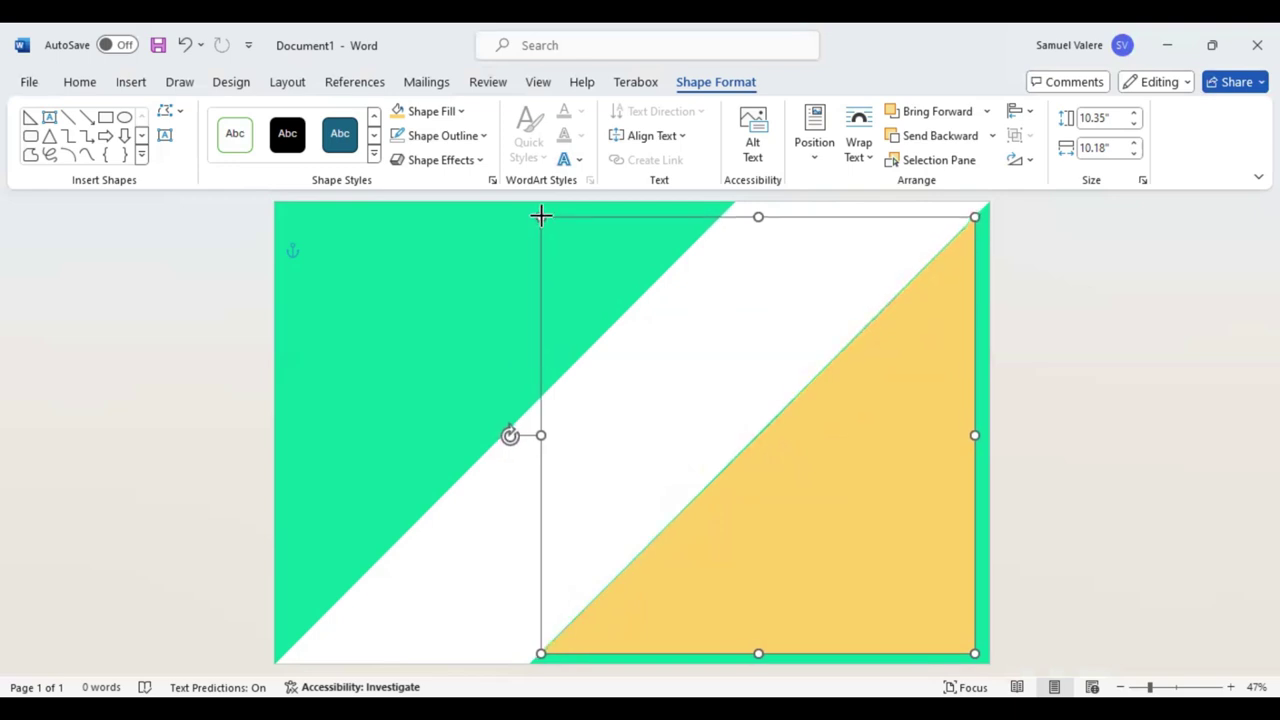
drag(540, 216, 558, 240)
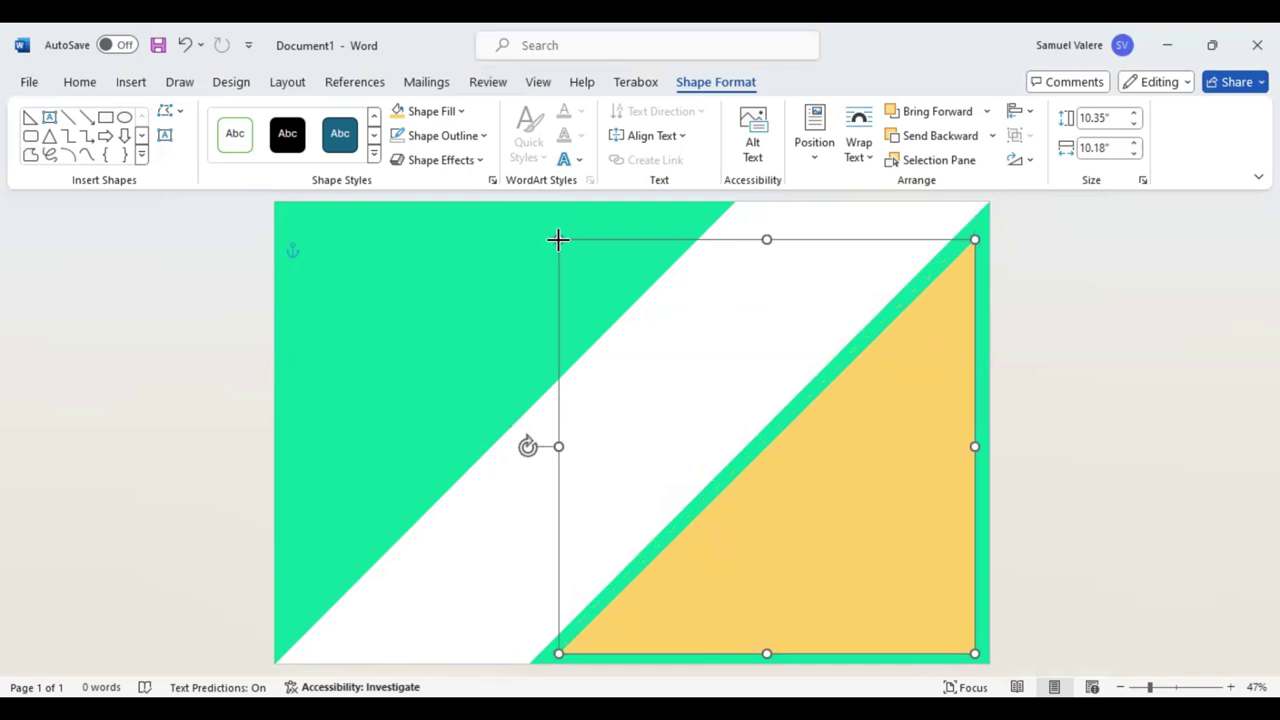
drag(846, 469, 841, 453)
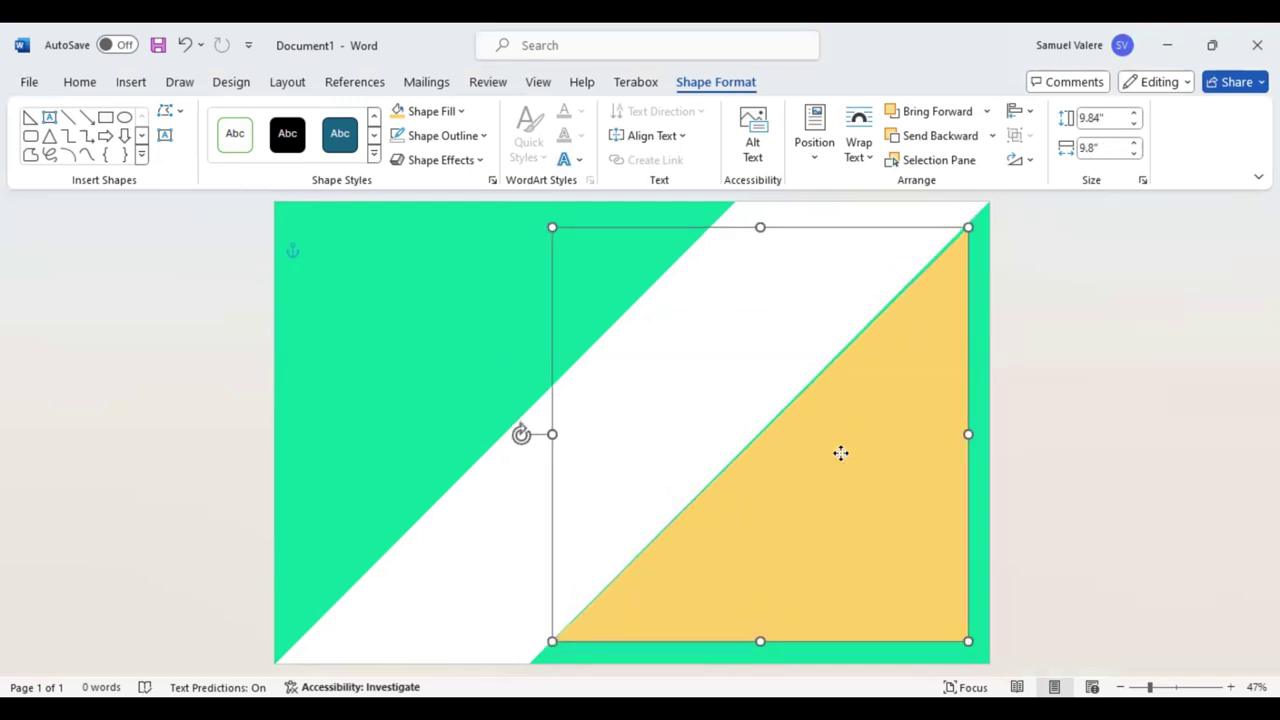
key(ctrl+Left)
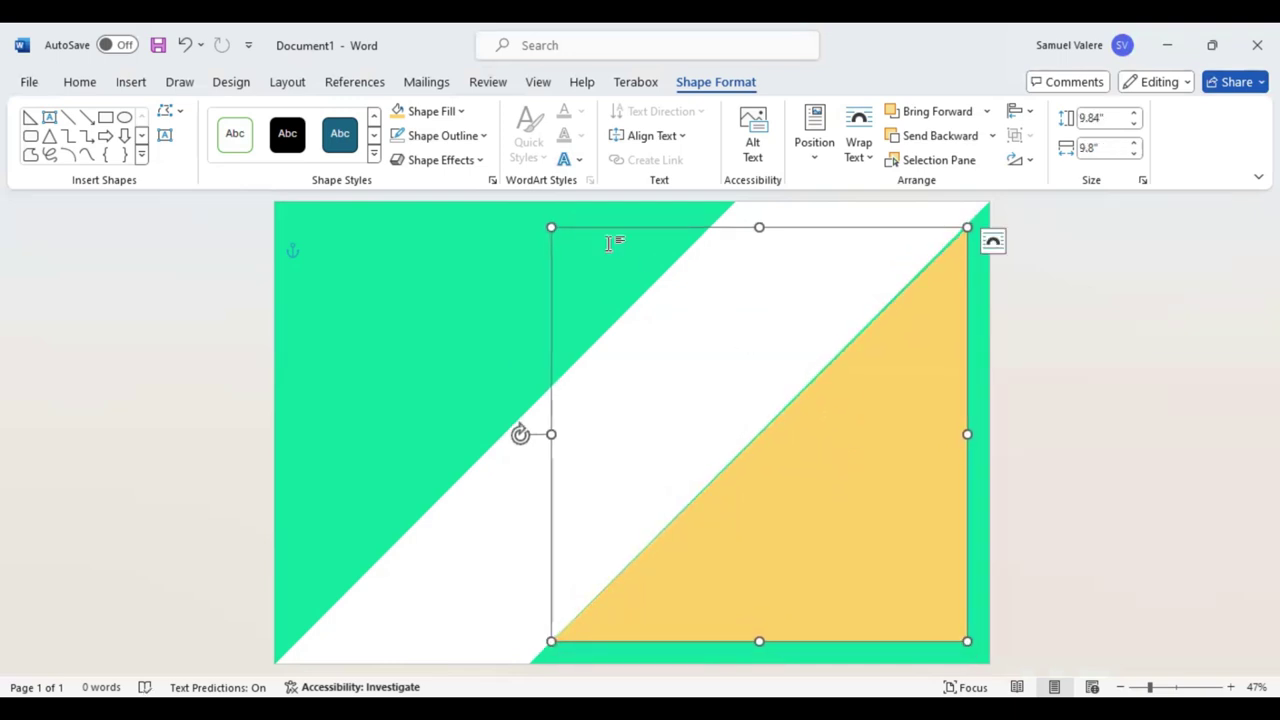
drag(551, 226, 548, 220)
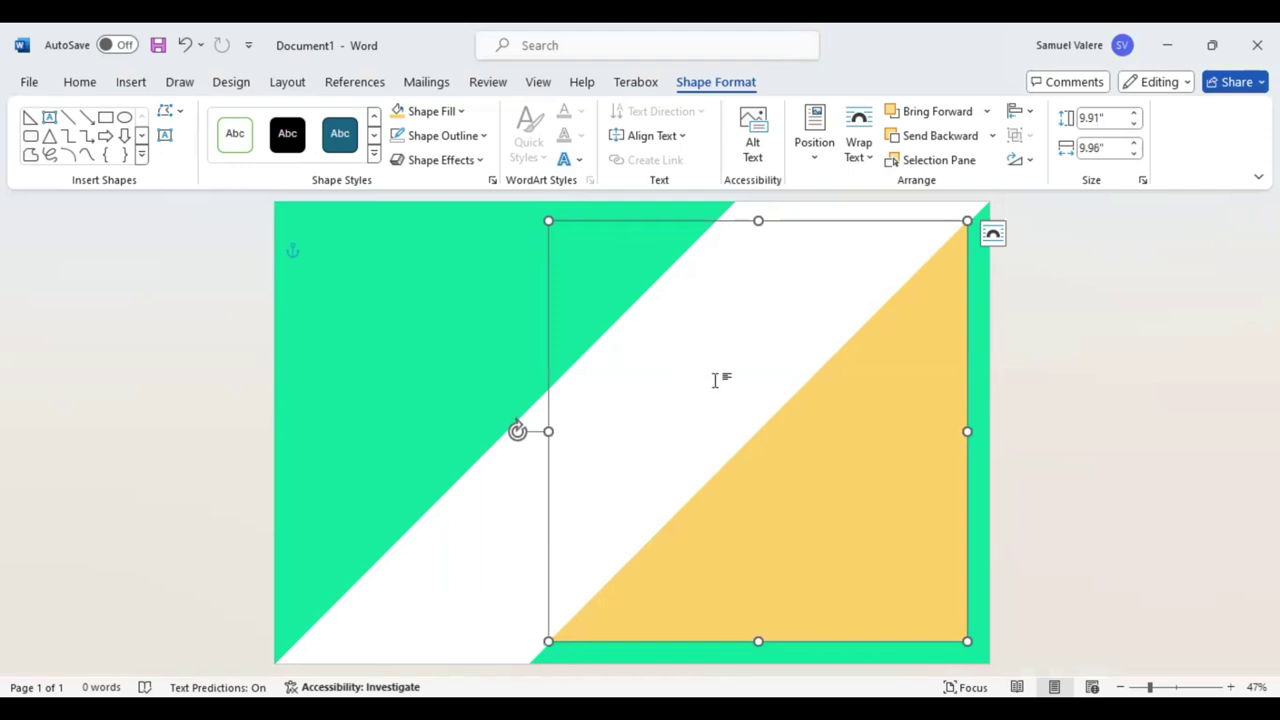
drag(794, 472, 800, 481)
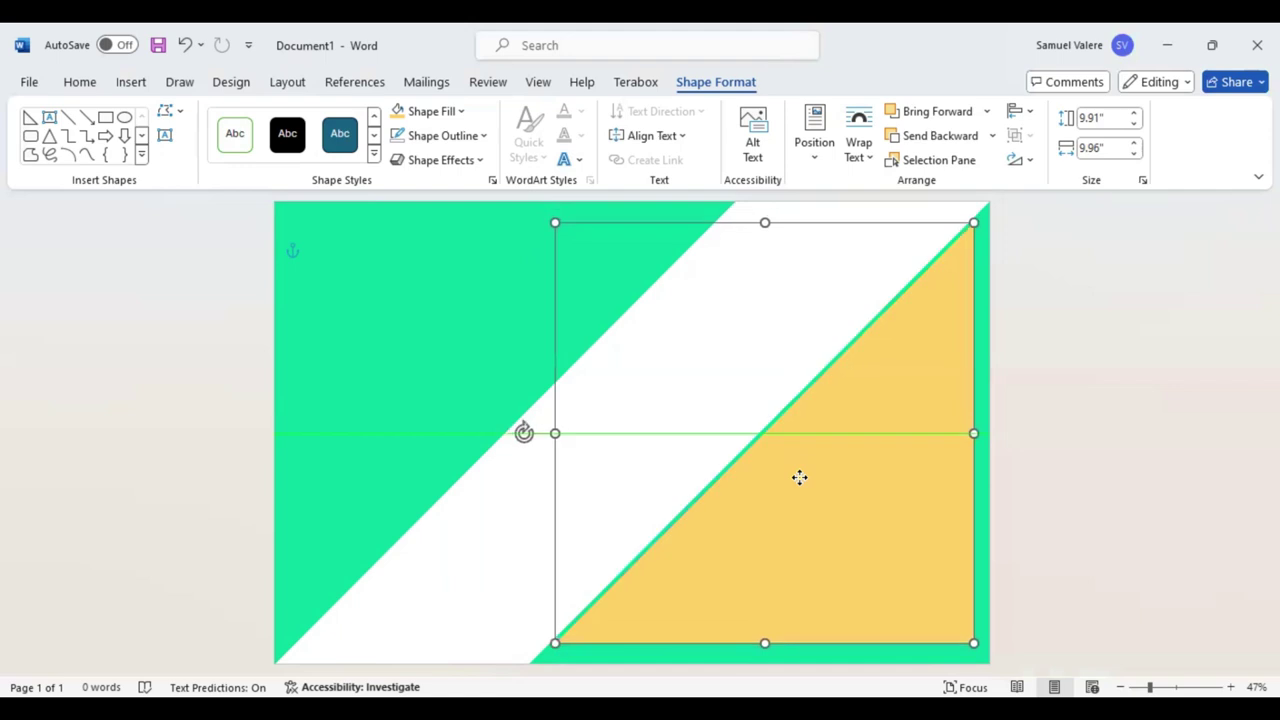
key(Left)
key(Left)
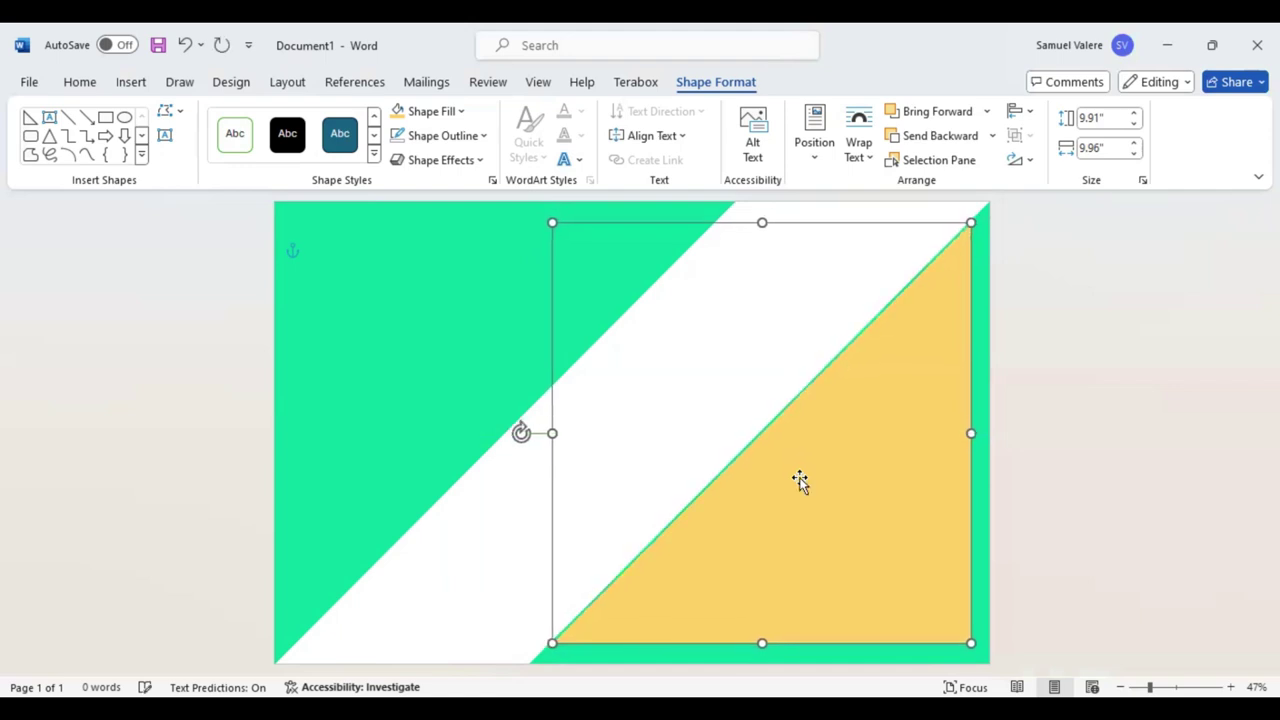
key(Left)
key(Left)
key(Left)
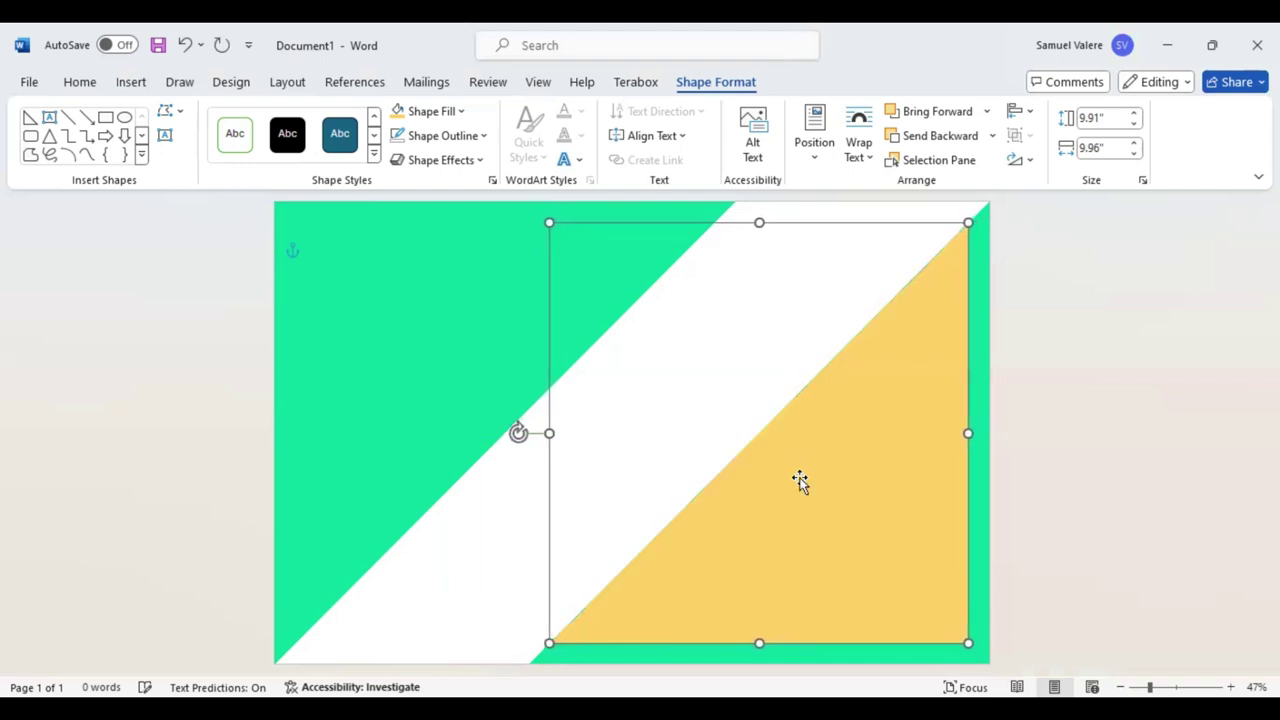
click(488, 533)
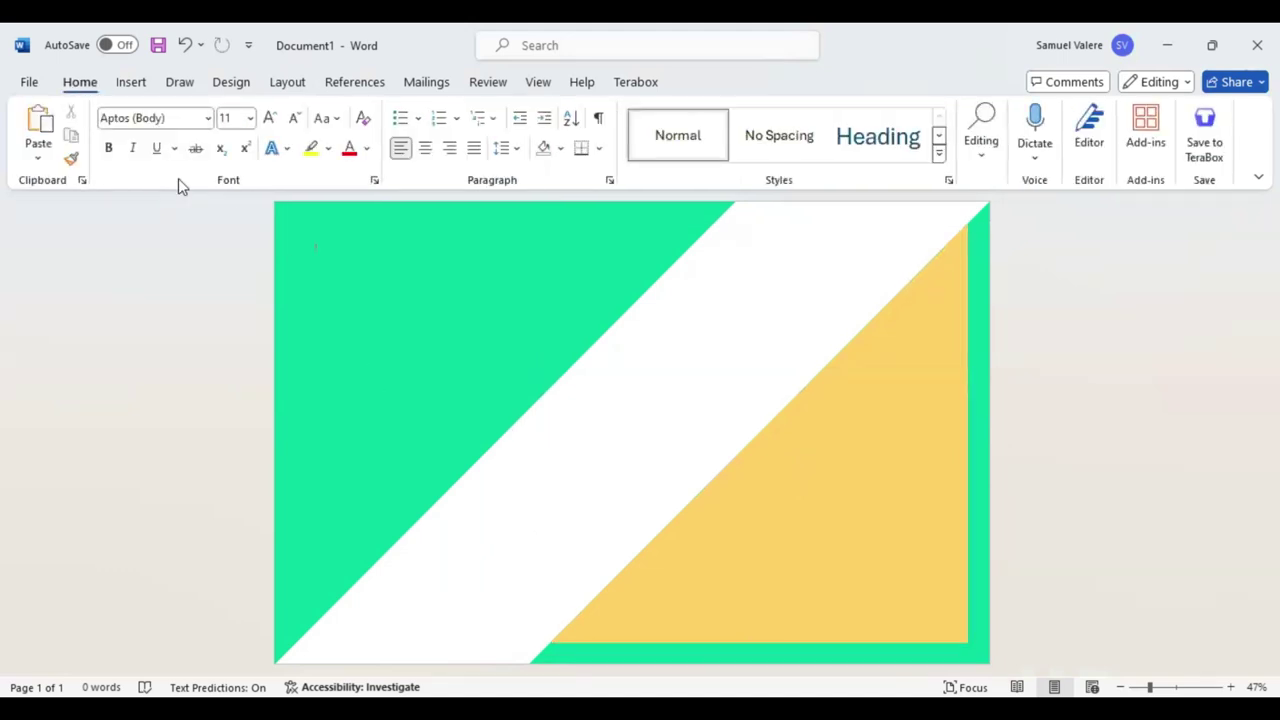
Step: Draw a rectangle and align it to fill the inner area of the frame
click(130, 84)
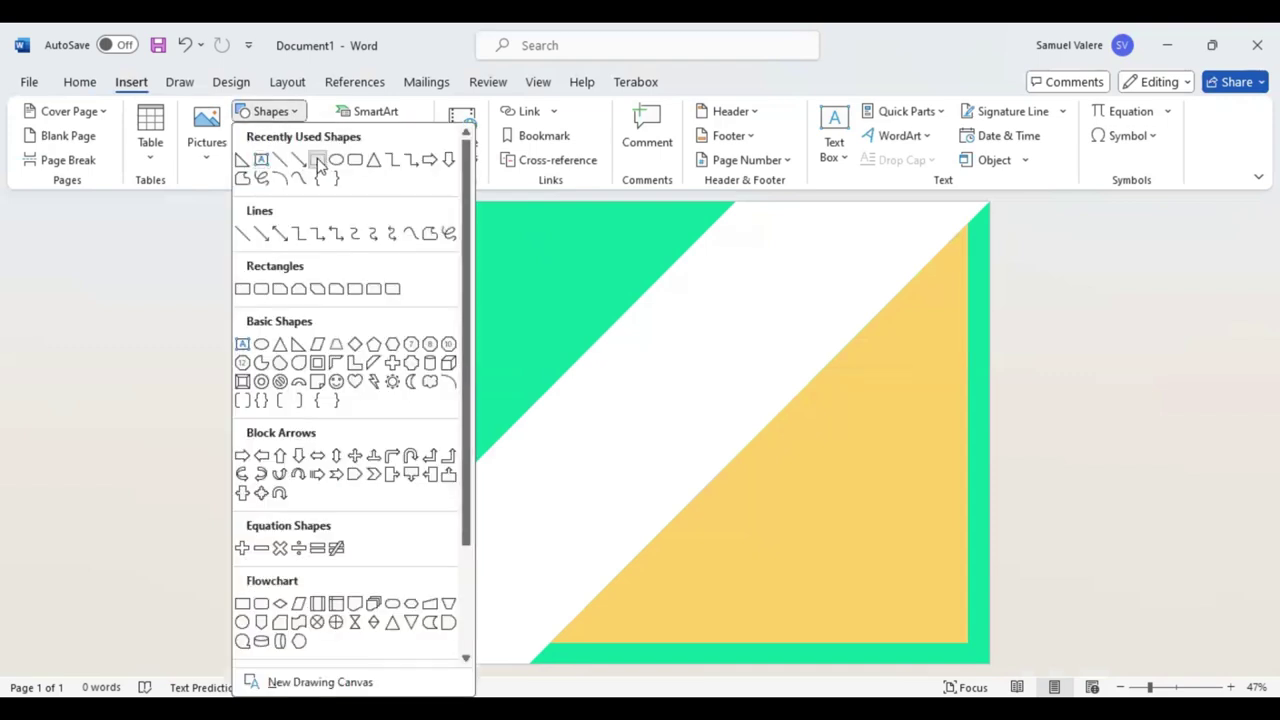
click(318, 162)
drag(317, 238, 840, 480)
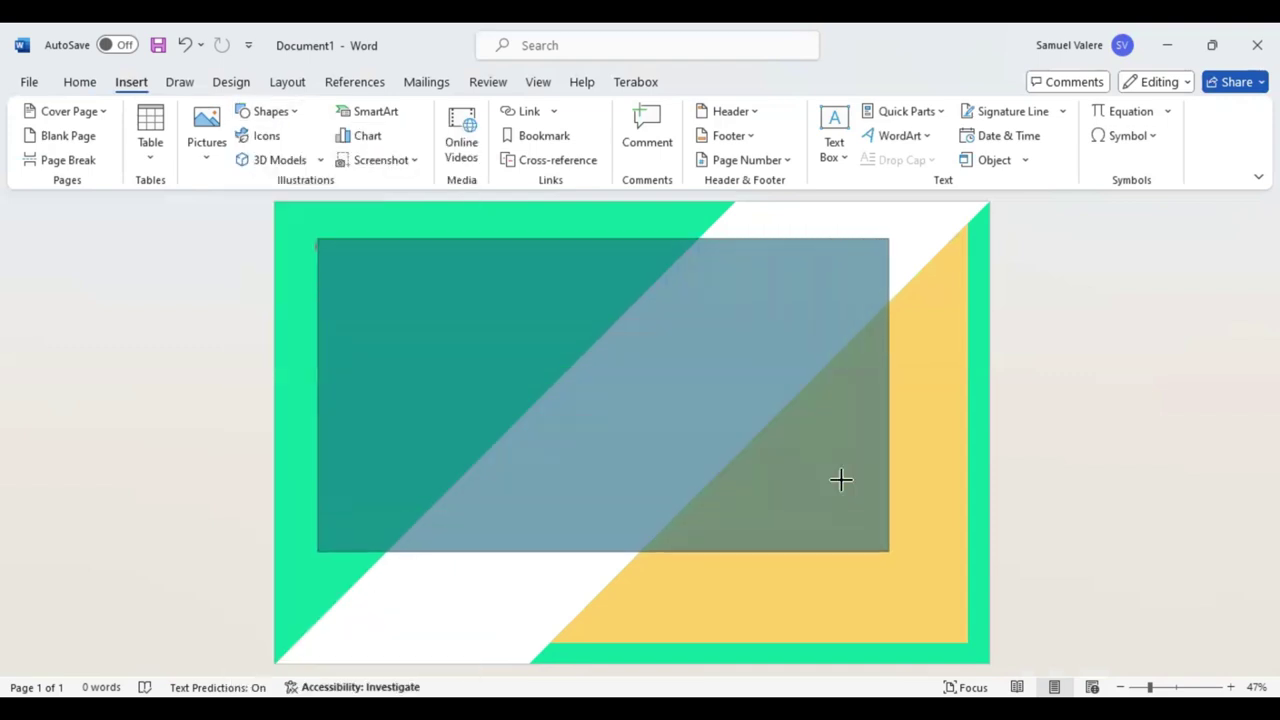
drag(888, 551, 952, 626)
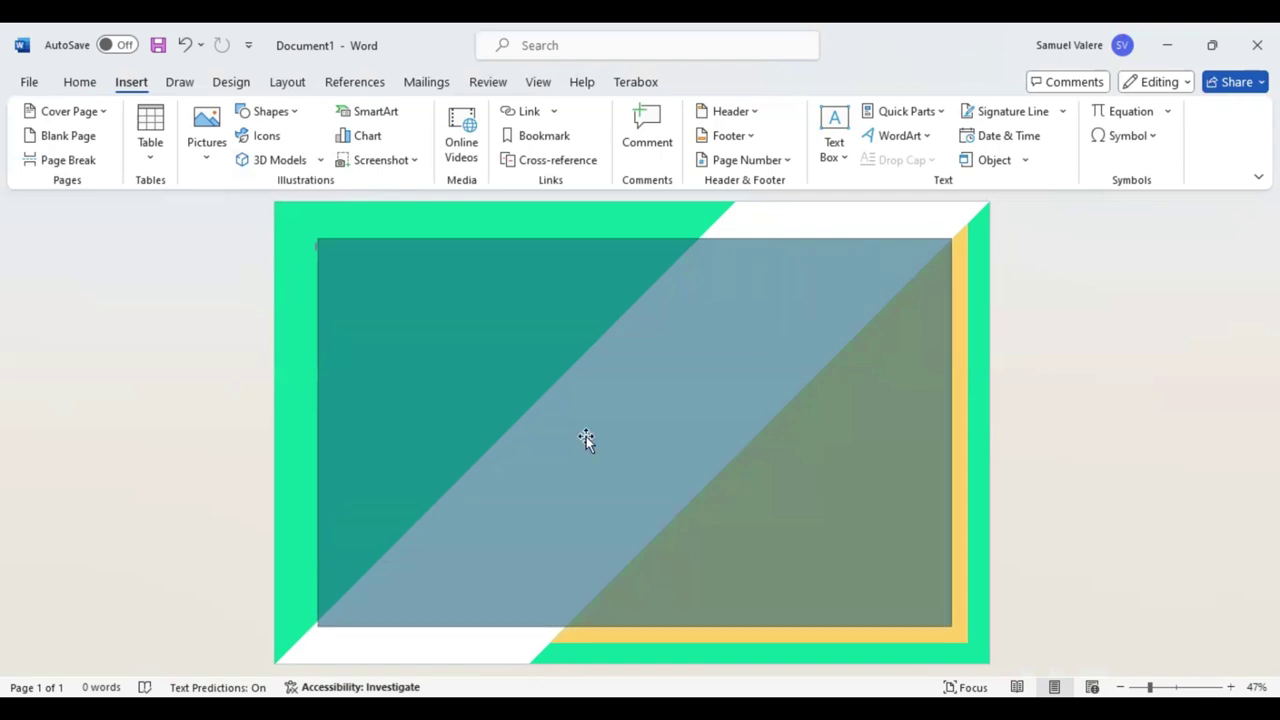
drag(840, 480, 586, 437)
drag(319, 432, 311, 429)
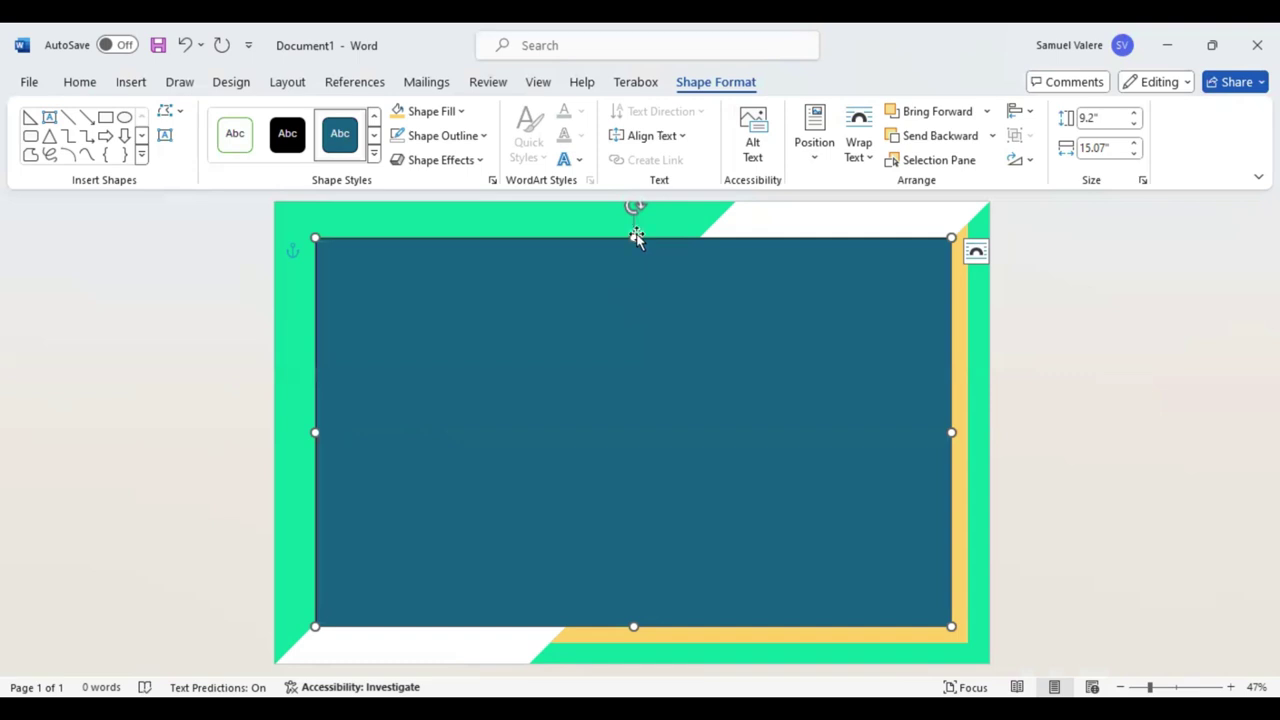
drag(633, 228, 633, 219)
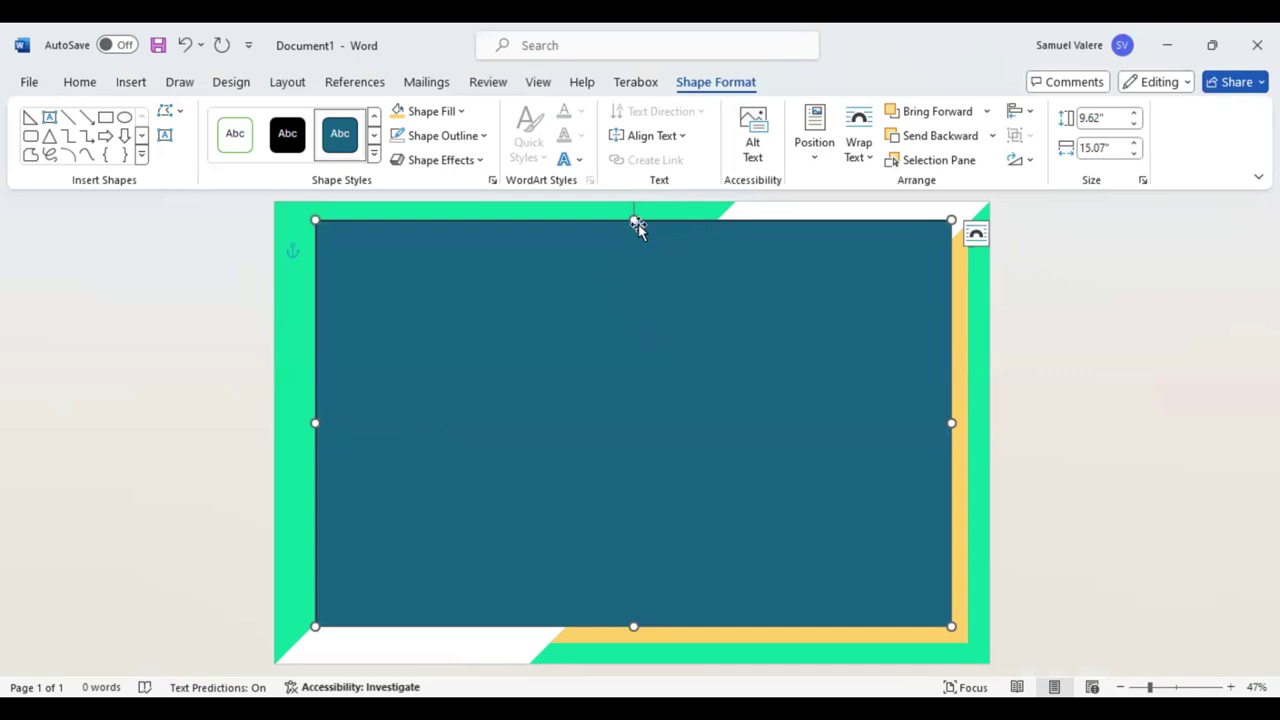
drag(633, 220, 633, 240)
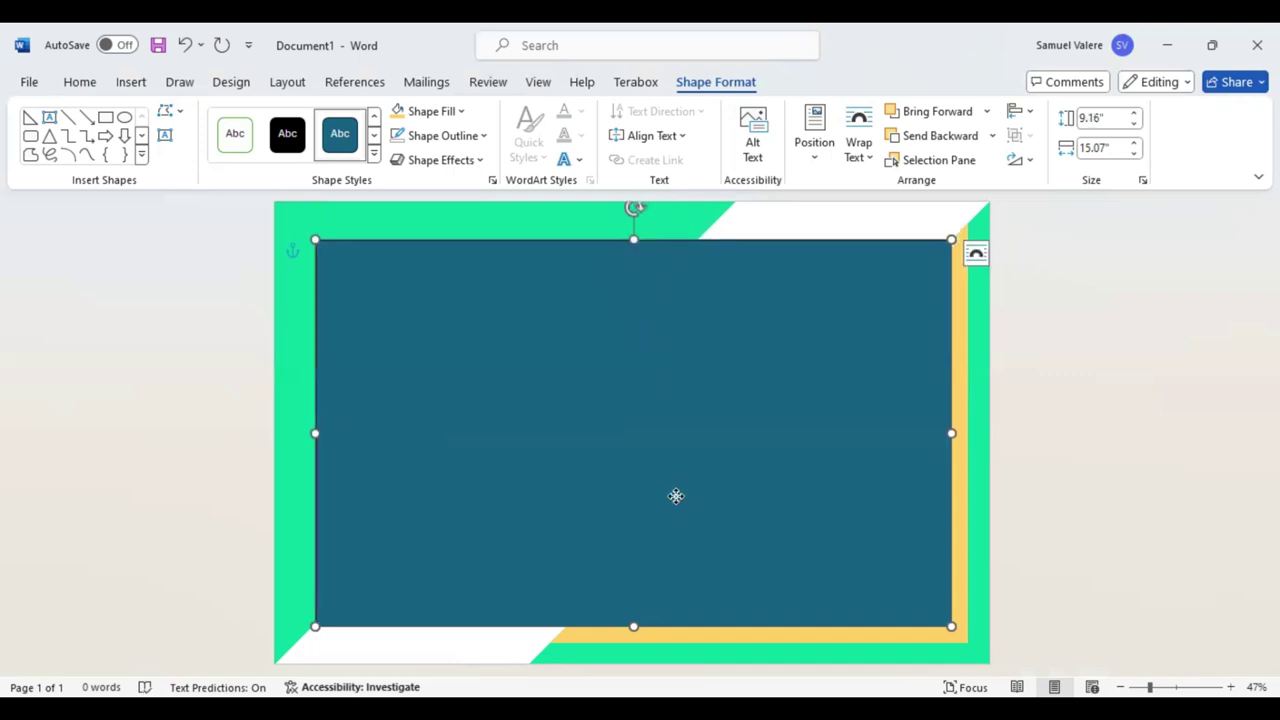
drag(676, 485, 661, 485)
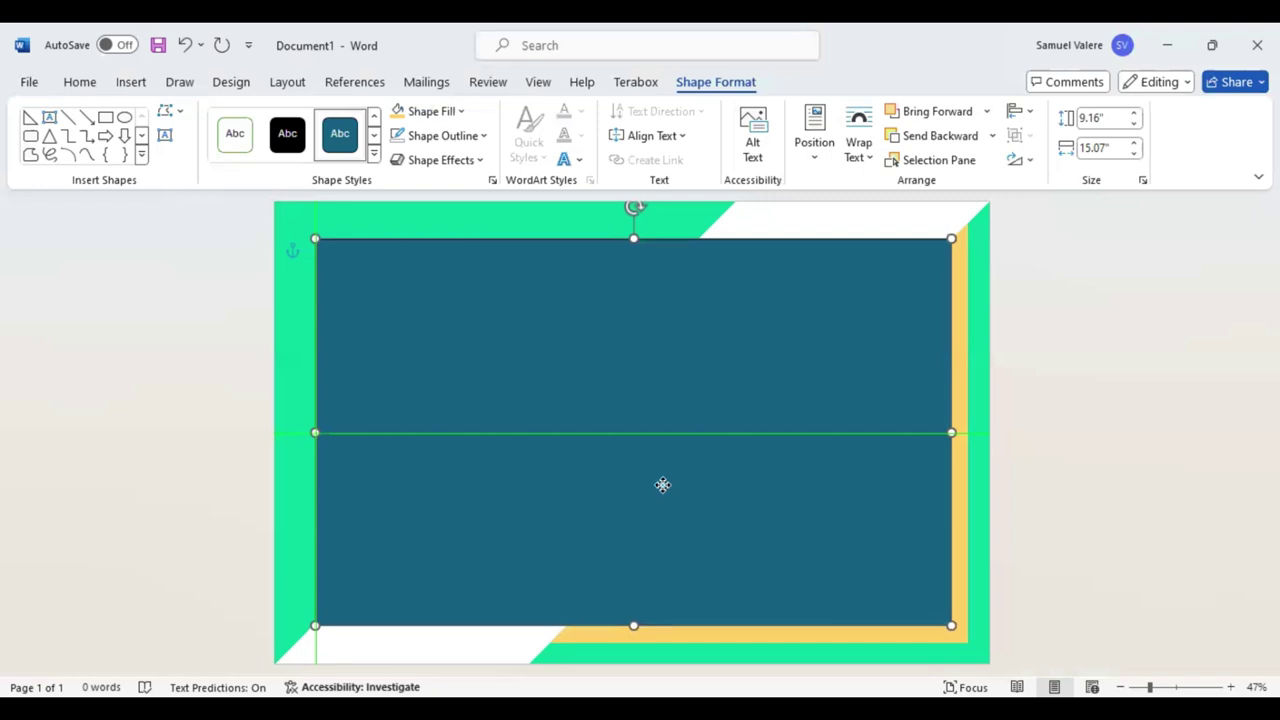
drag(663, 485, 663, 485)
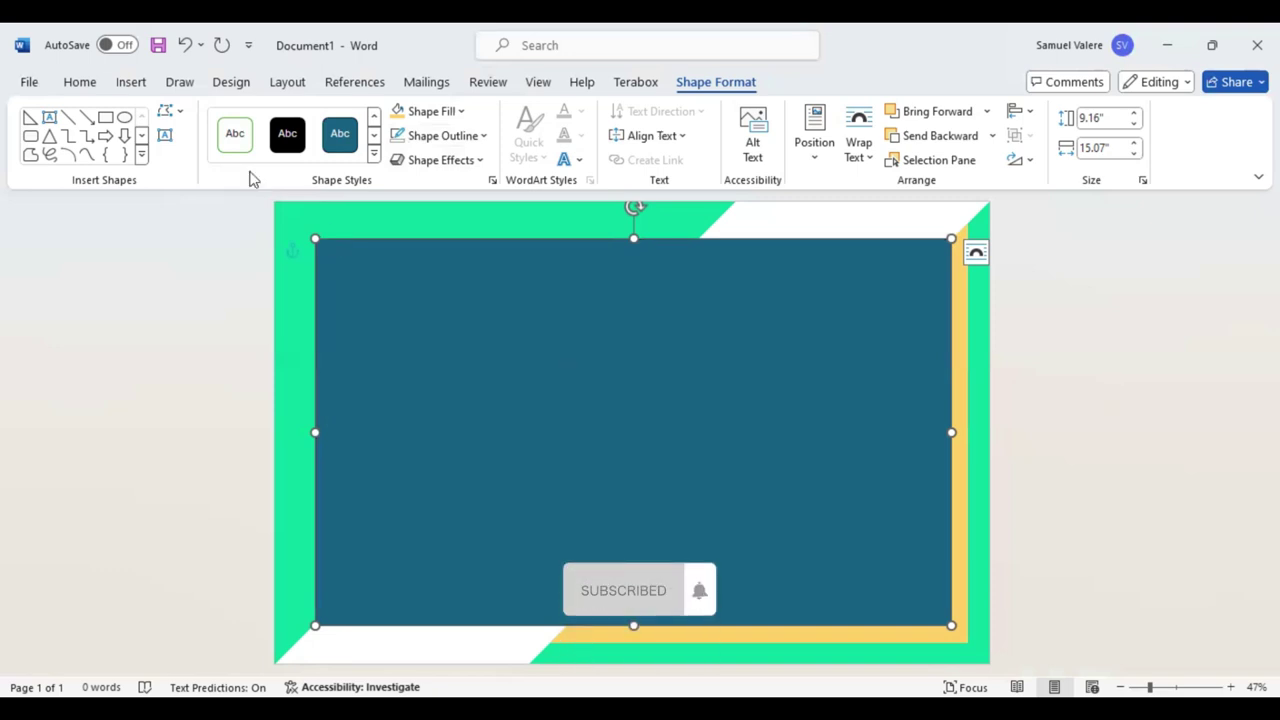
Step: Fill the rectangle with white
click(462, 112)
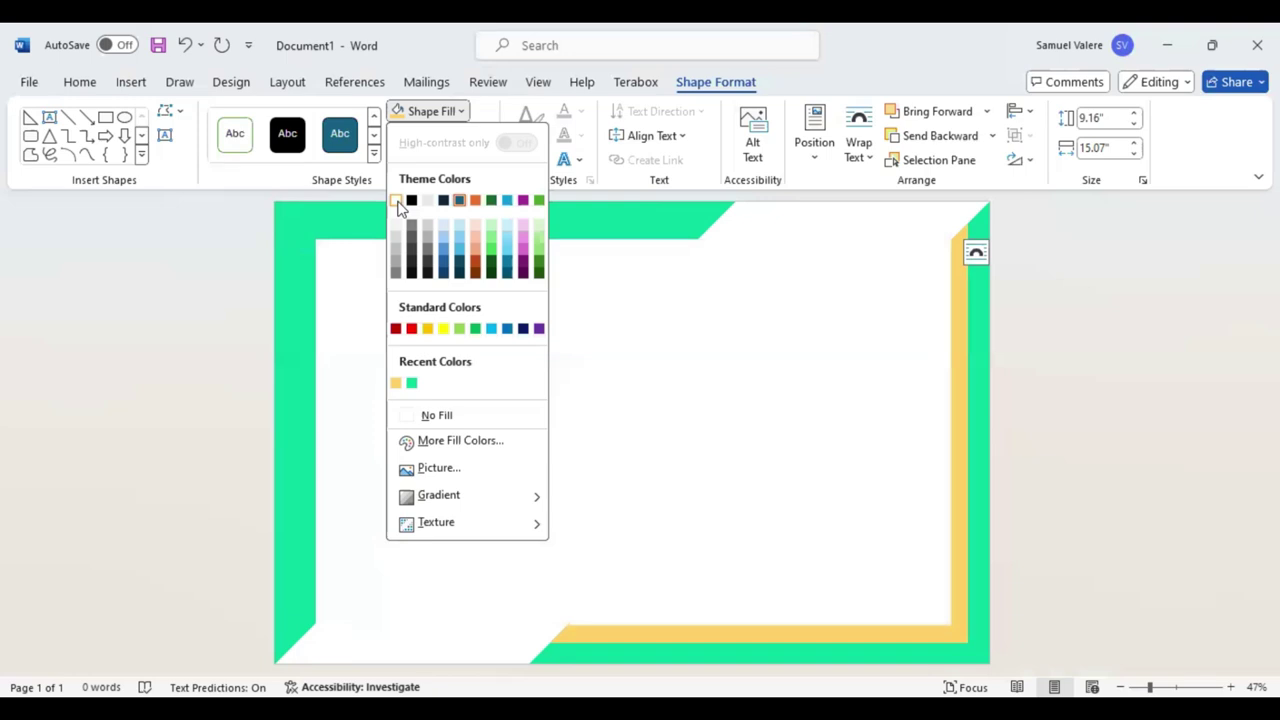
click(396, 201)
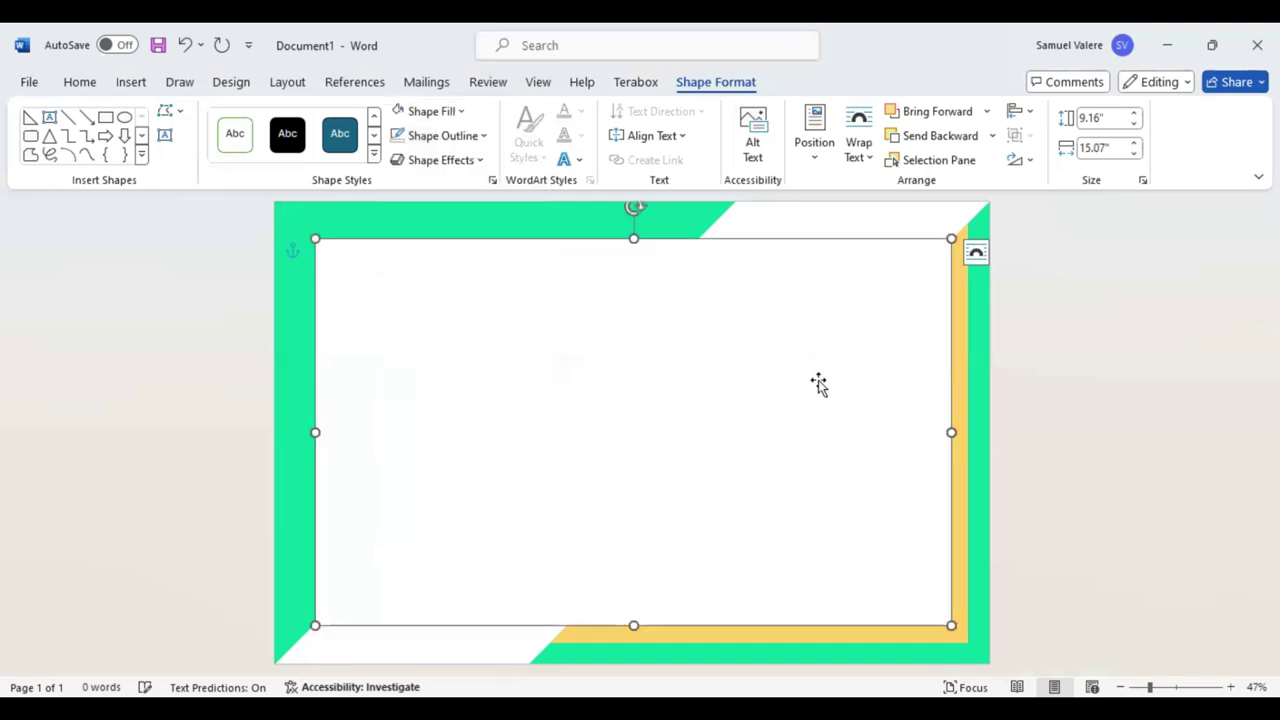
click(166, 136)
Step: Draw a title text box near the top and remove its outline
drag(439, 282, 744, 330)
text(Certificate of Appreciation)
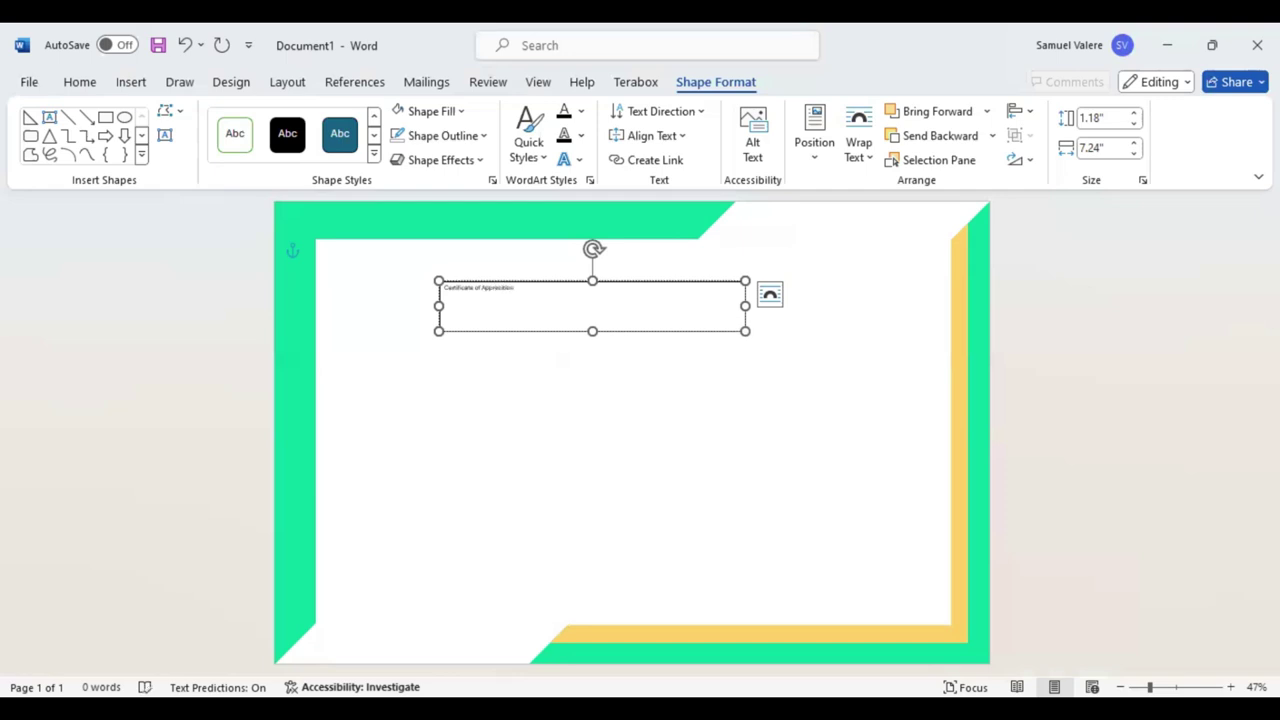
drag(498, 289, 436, 300)
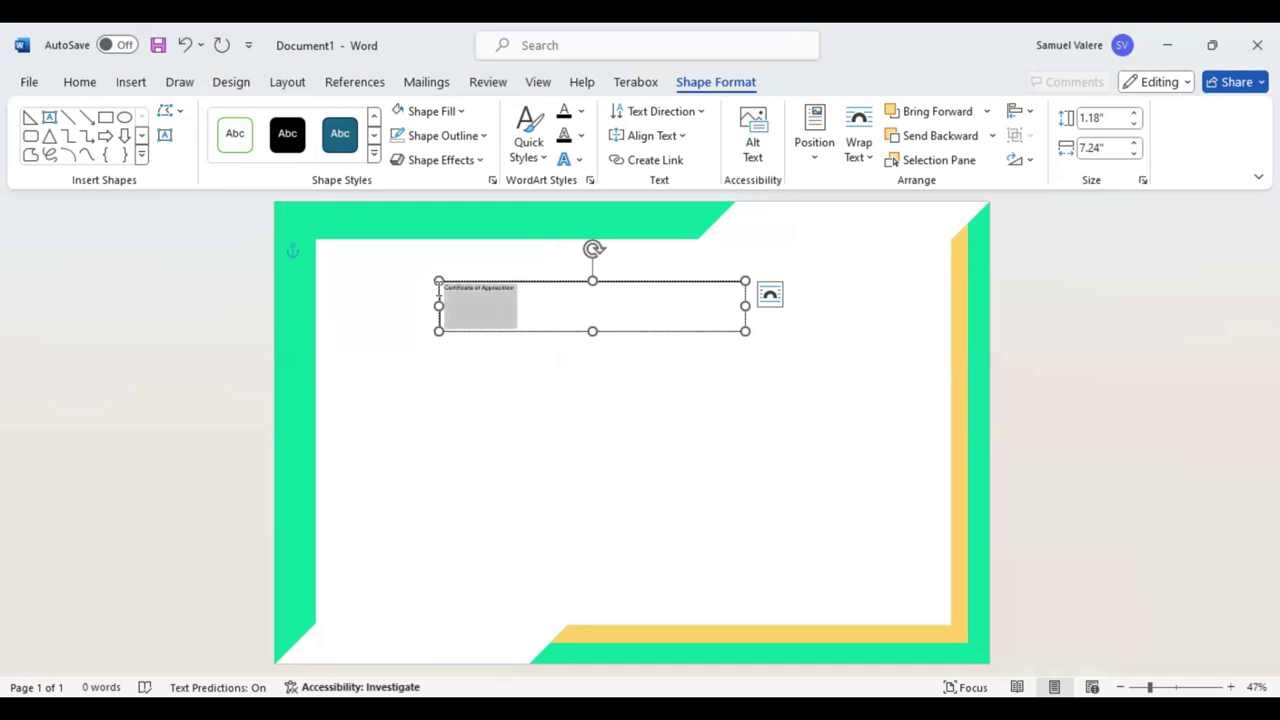
click(400, 135)
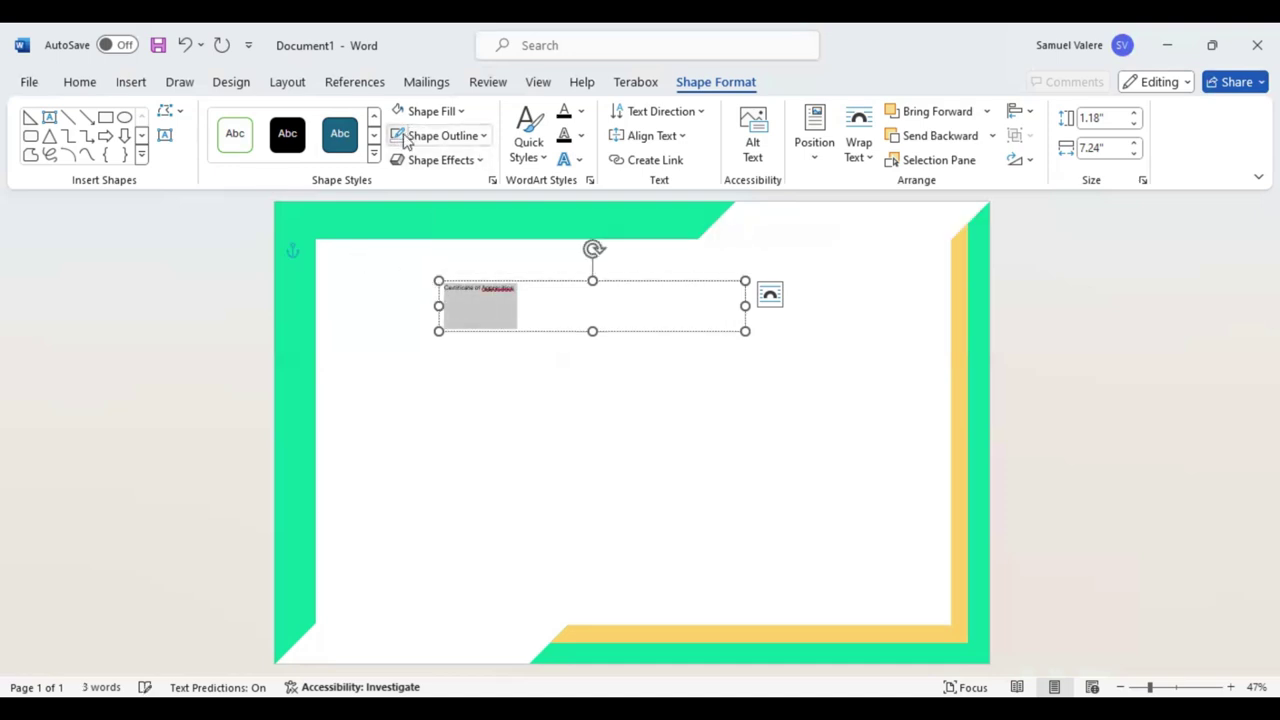
Step: Correct the title's last word to 'appreciation' and give the box no fill
click(524, 290)
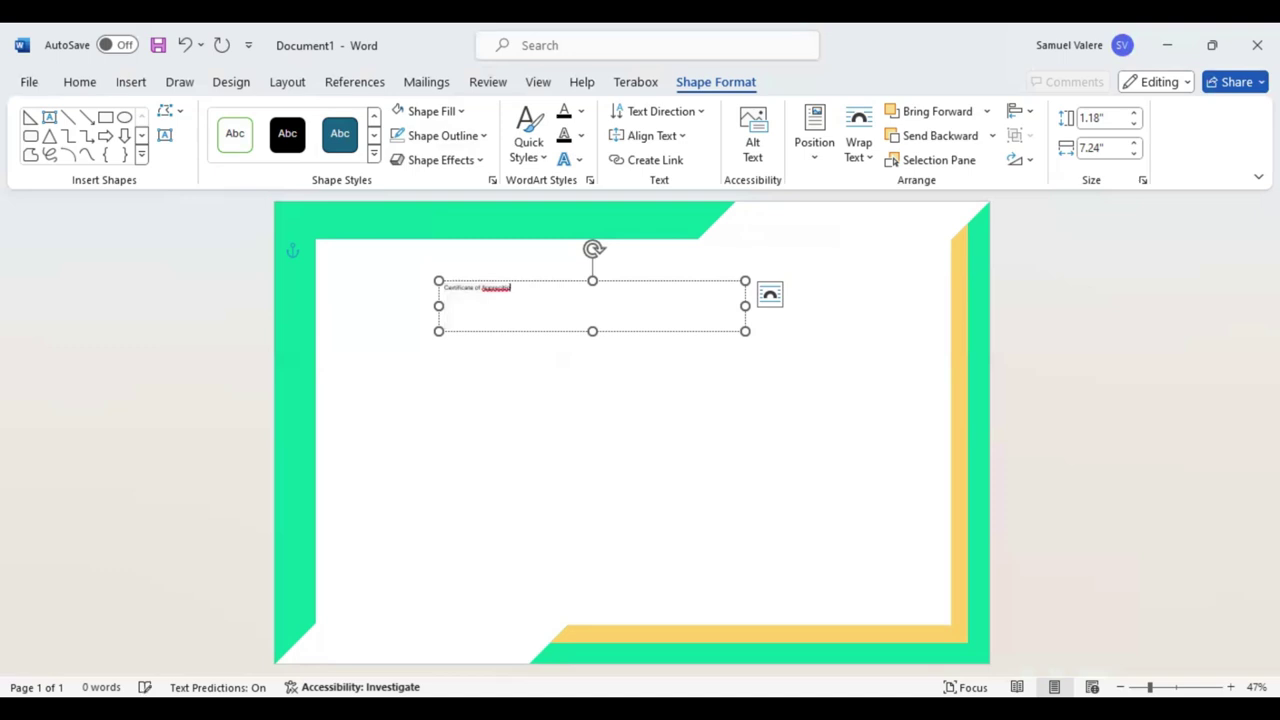
key(BackSpace)
key(BackSpace)
key(BackSpace)
key(BackSpace)
key(BackSpace)
key(BackSpace)
key(BackSpace)
key(BackSpace)
key(BackSpace)
text(appre)
text(ciat)
text(ion)
drag(522, 289, 443, 288)
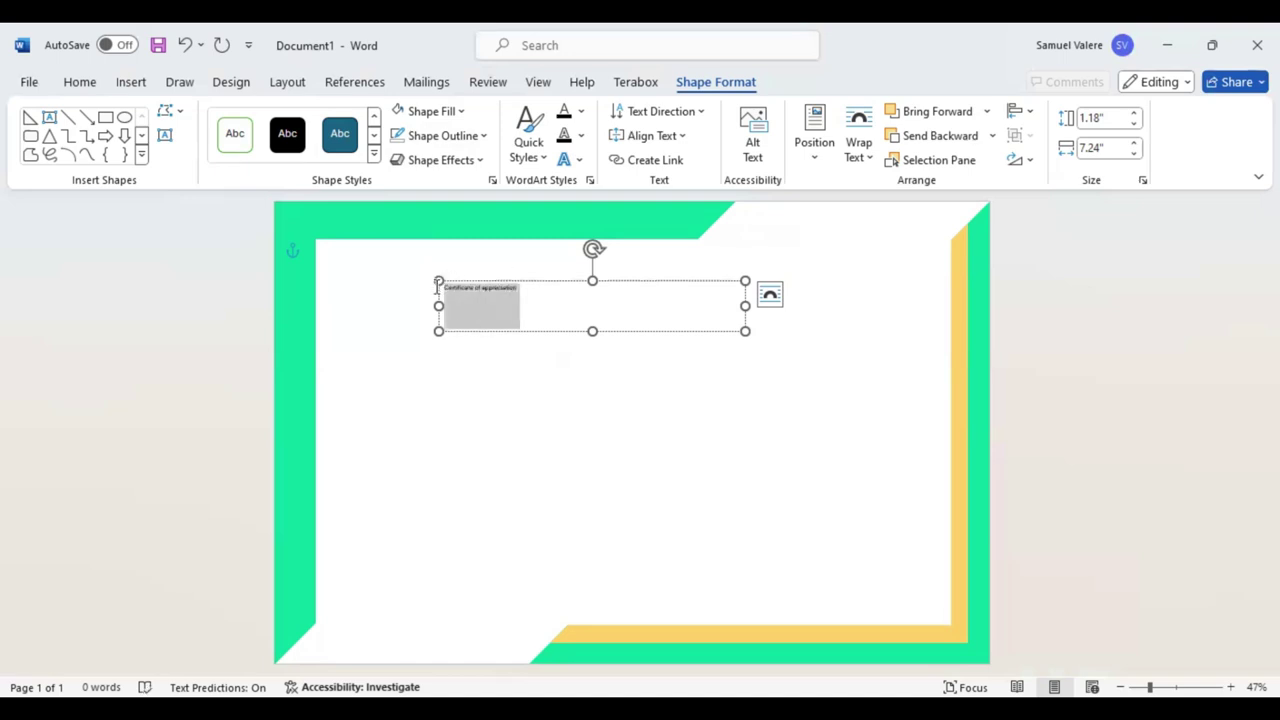
click(462, 111)
click(409, 421)
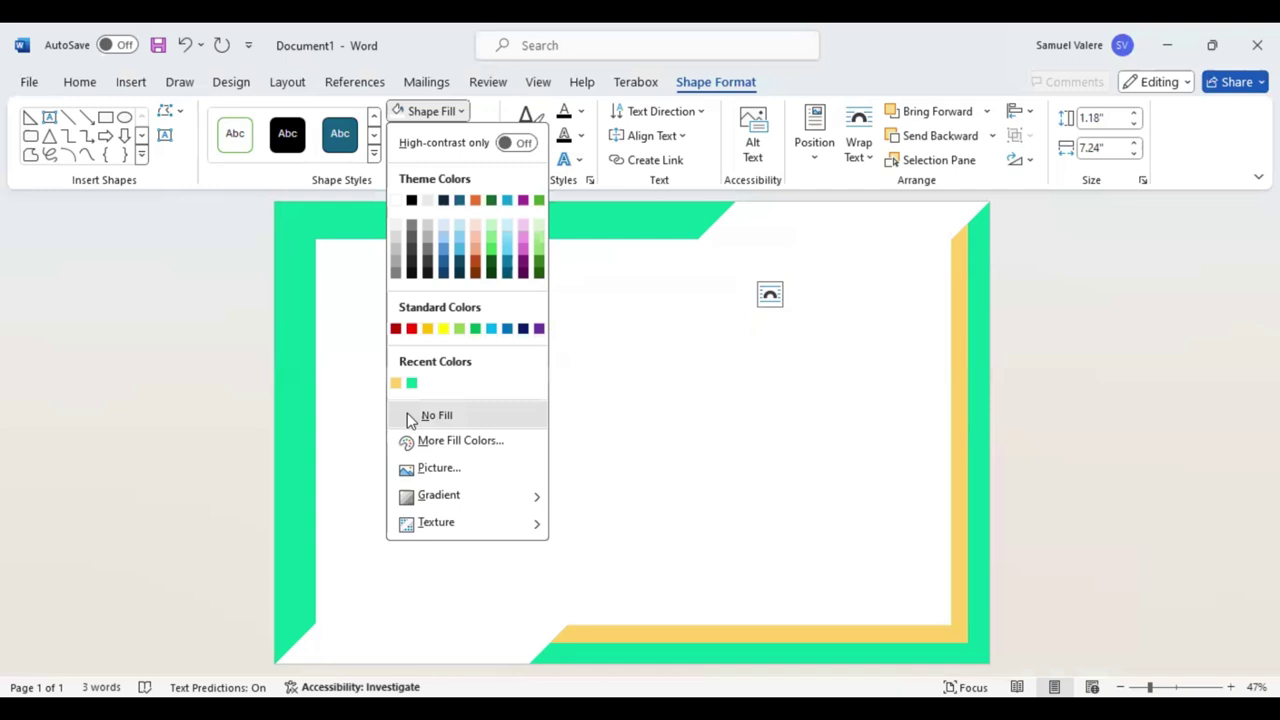
Step: Centre the title text, size it 48 pt and change its font to Baskerville Old Face
click(84, 84)
click(424, 150)
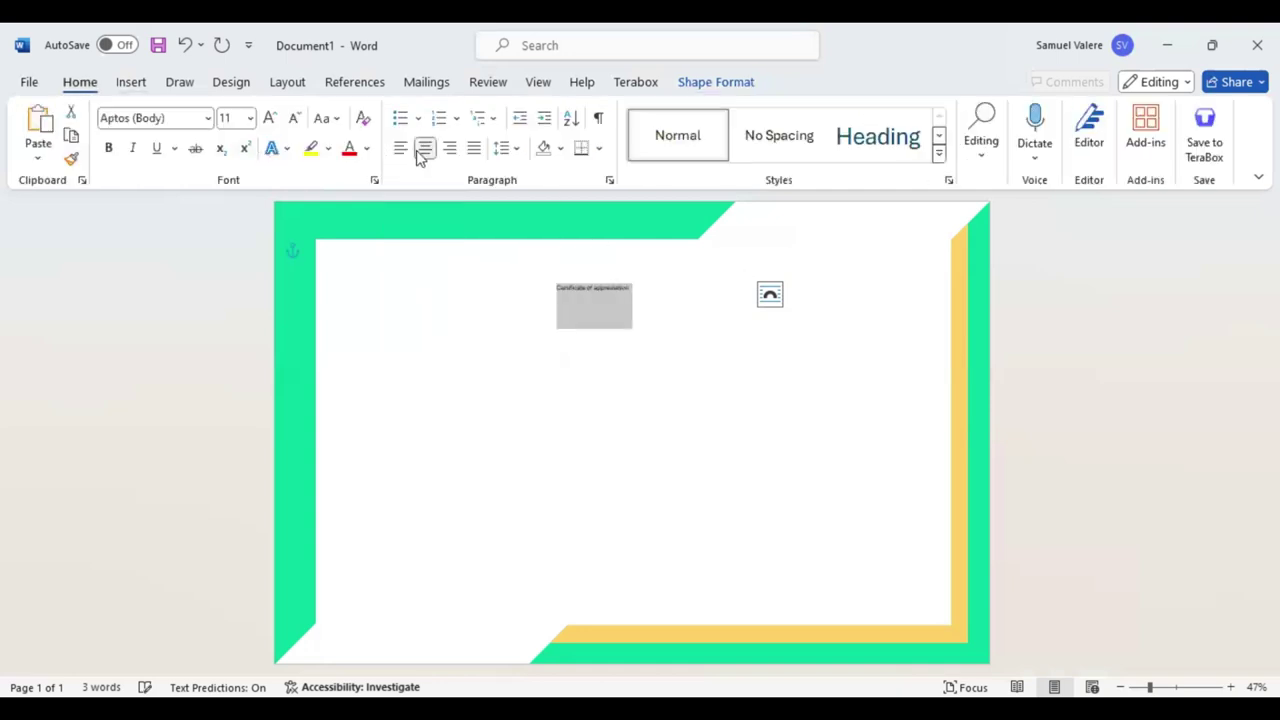
click(270, 118)
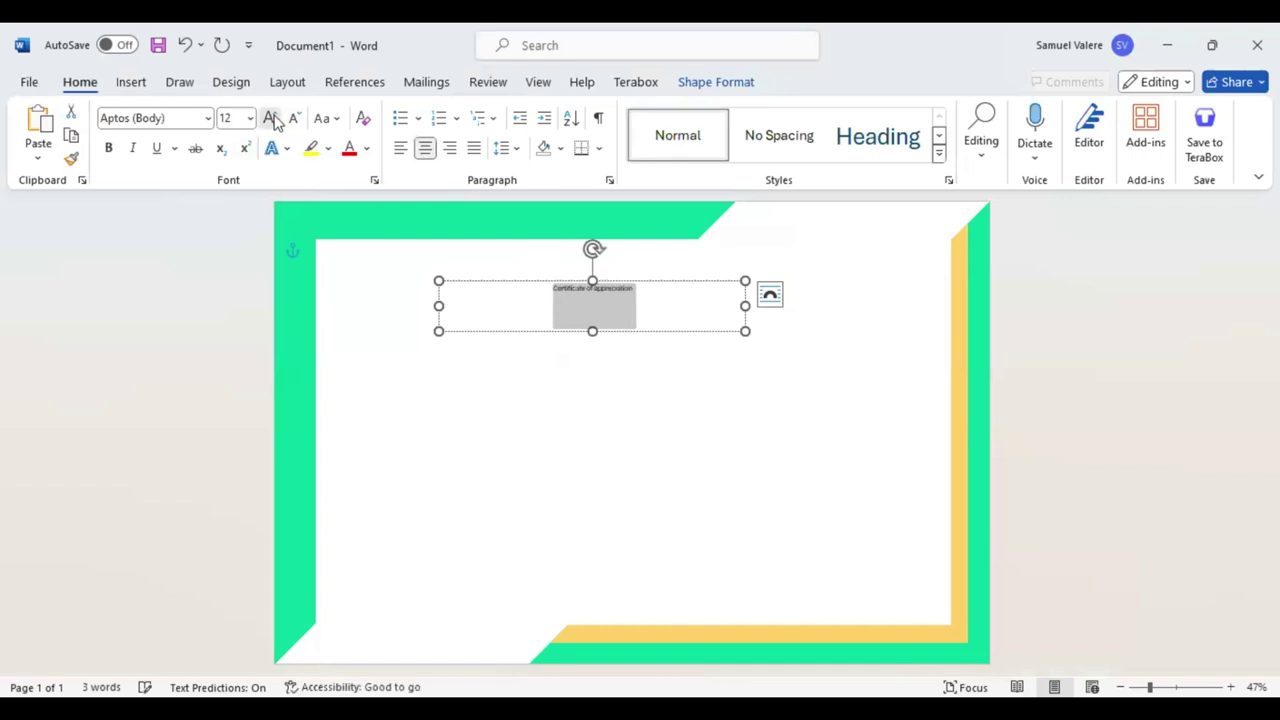
click(225, 118)
text(48)
key(Return)
click(150, 118)
text(Baa)
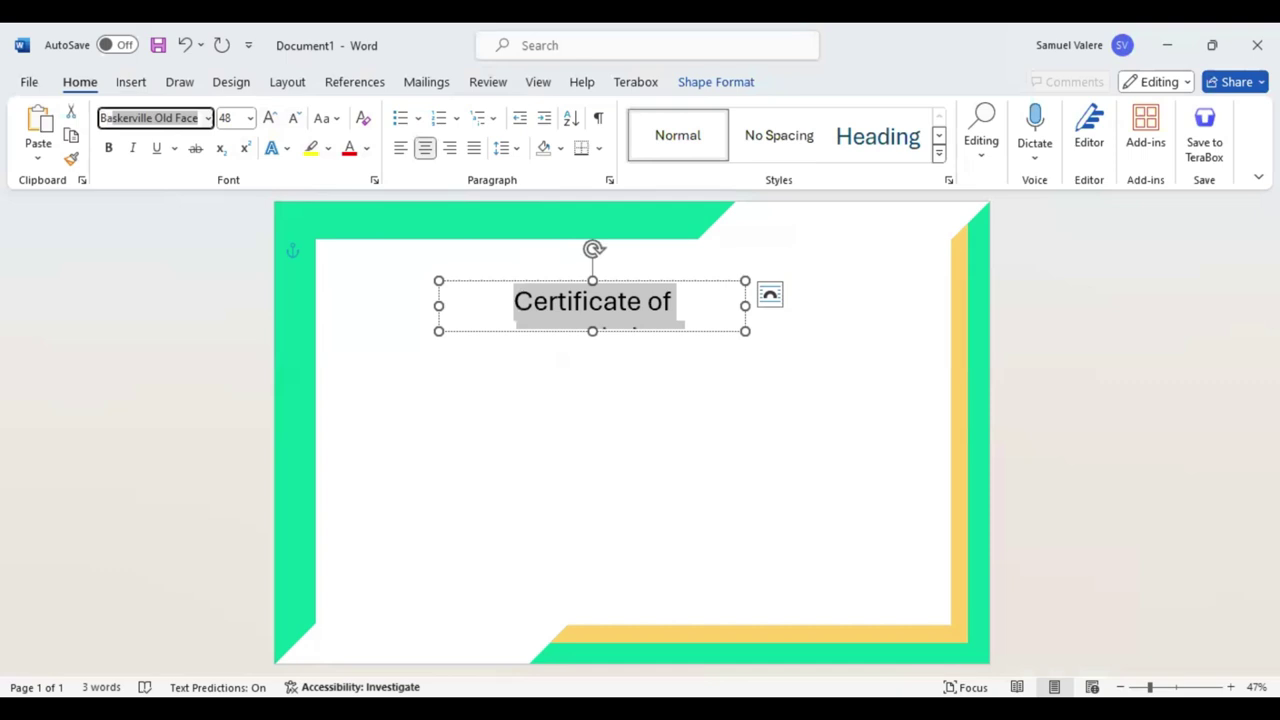
key(Return)
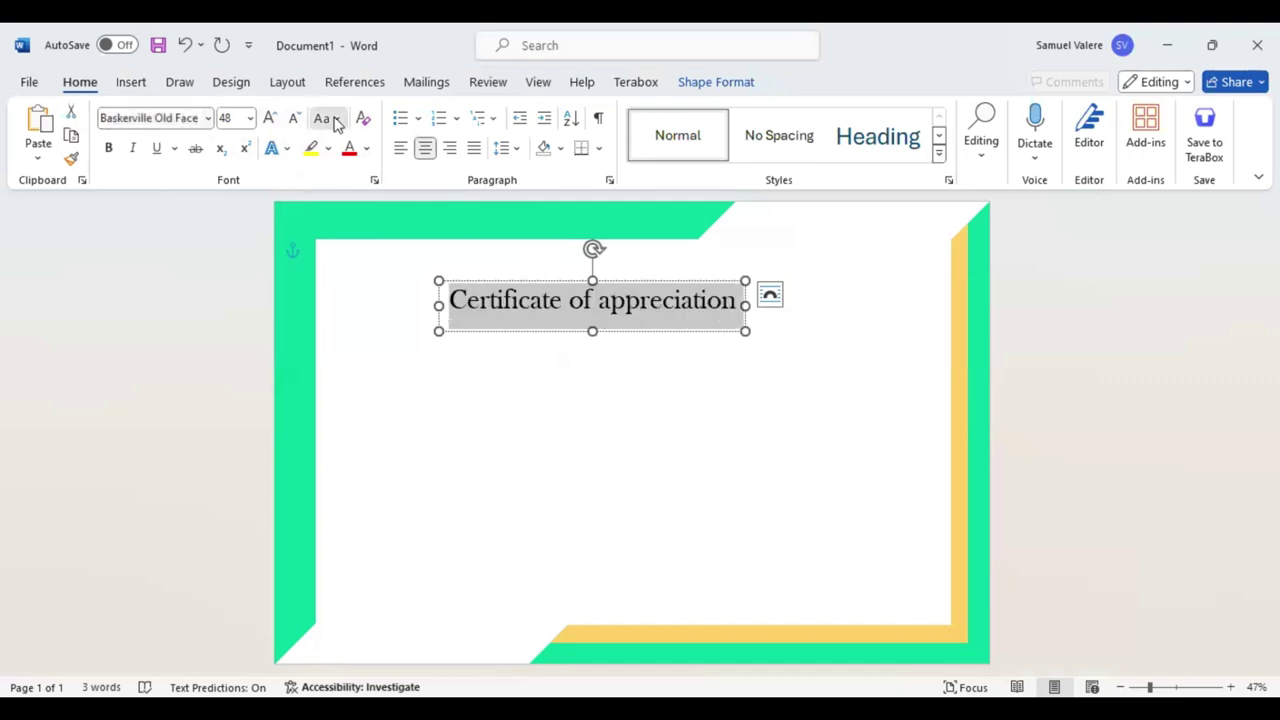
click(336, 120)
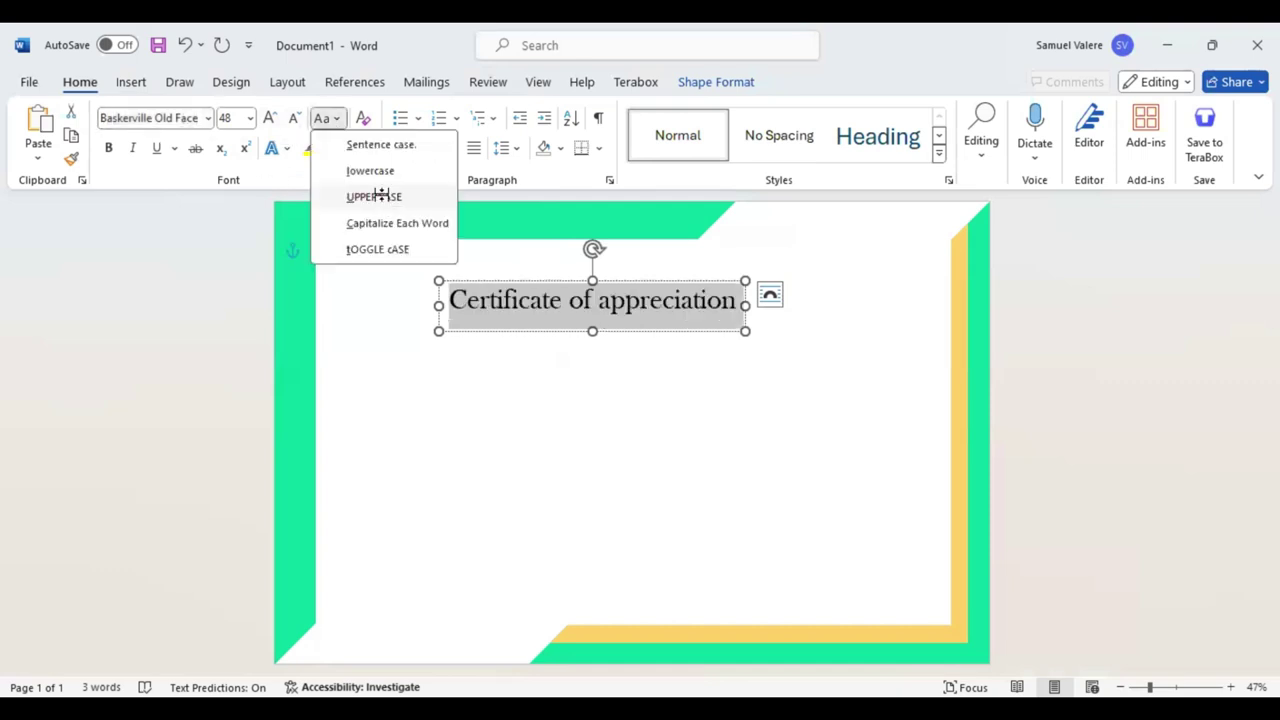
Step: Switch the title to UPPERCASE at 48 pt, widen its box to one line and centre it
click(380, 196)
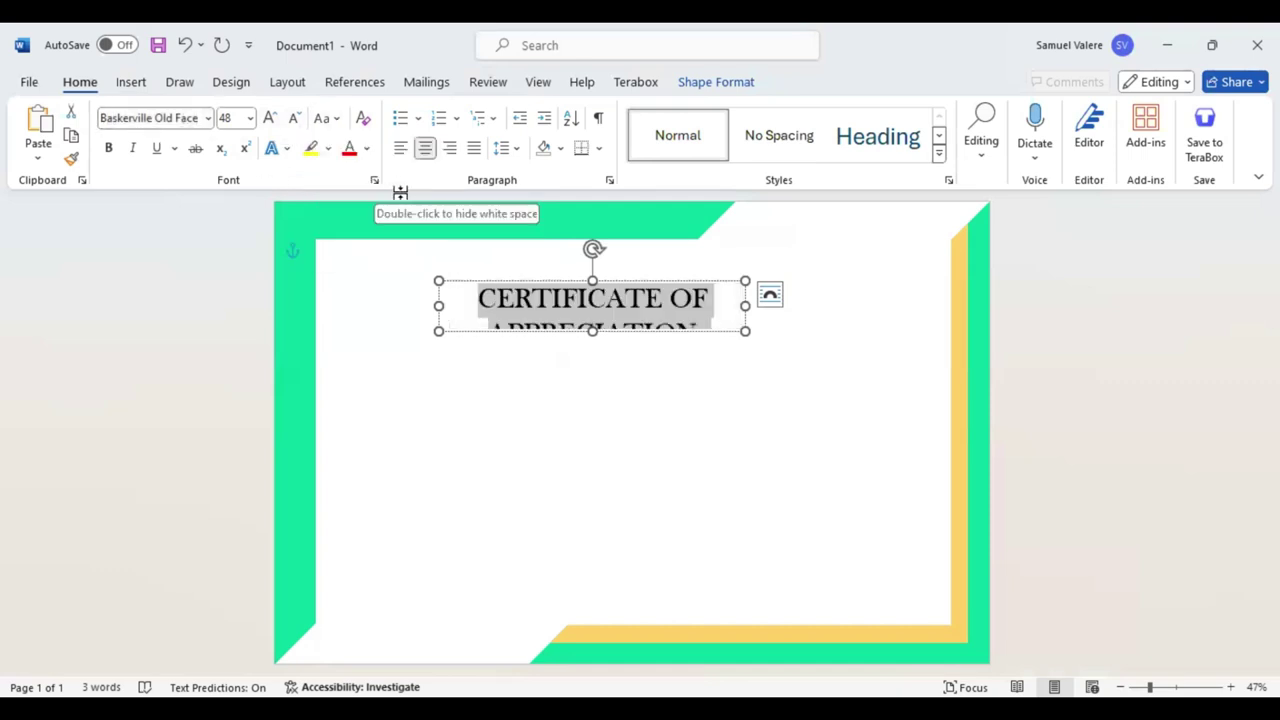
click(272, 118)
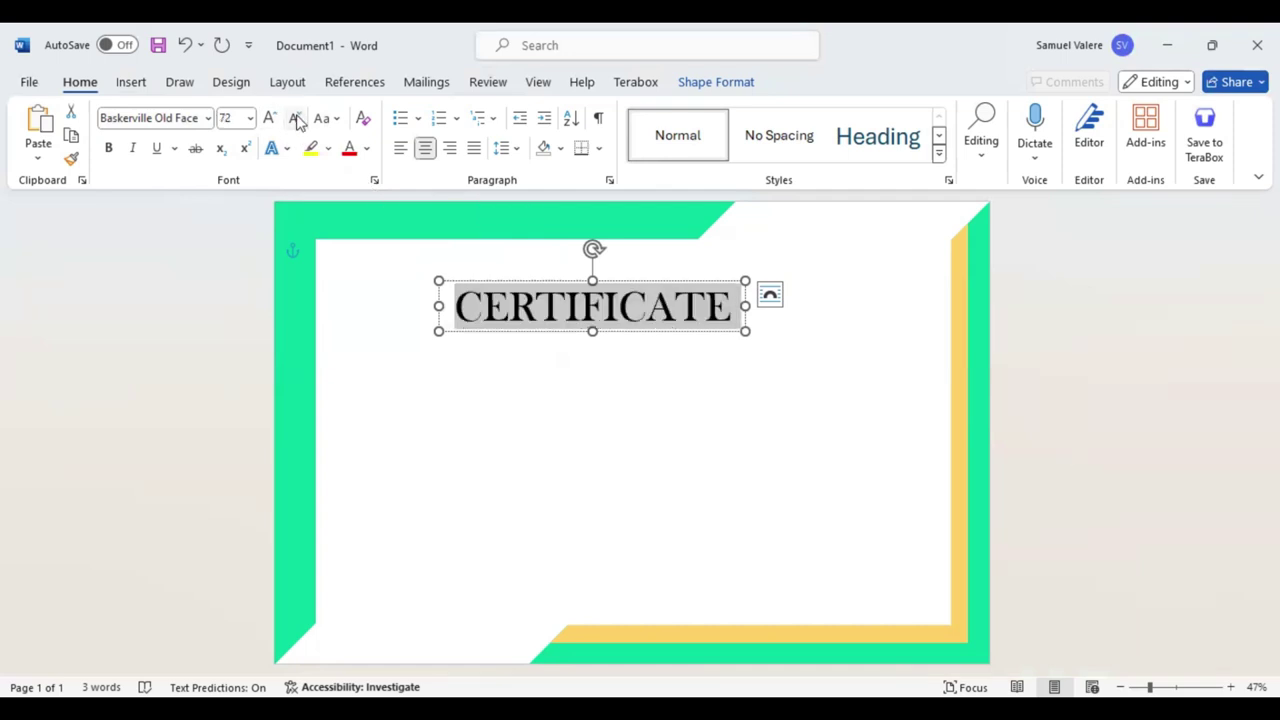
click(294, 118)
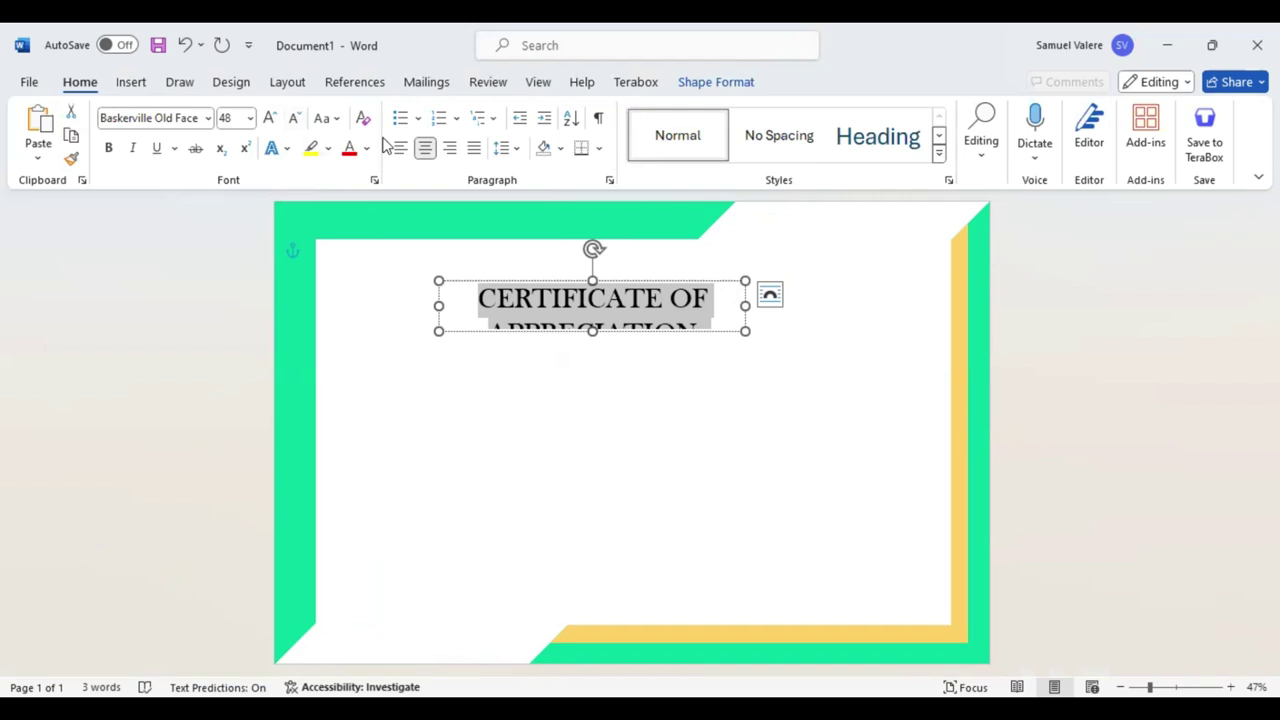
drag(745, 305, 914, 305)
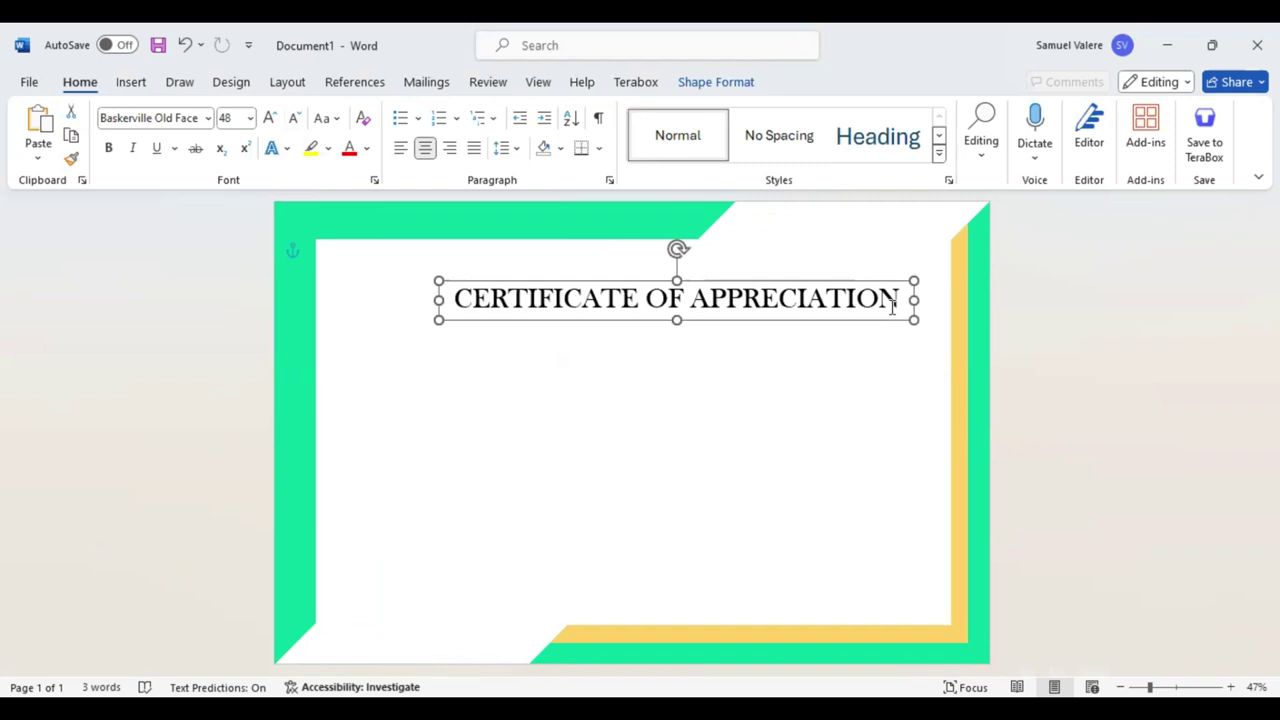
mouse_move(893, 307)
mouse_down()
mouse_move(849, 299)
mouse_move(892, 302)
mouse_up()
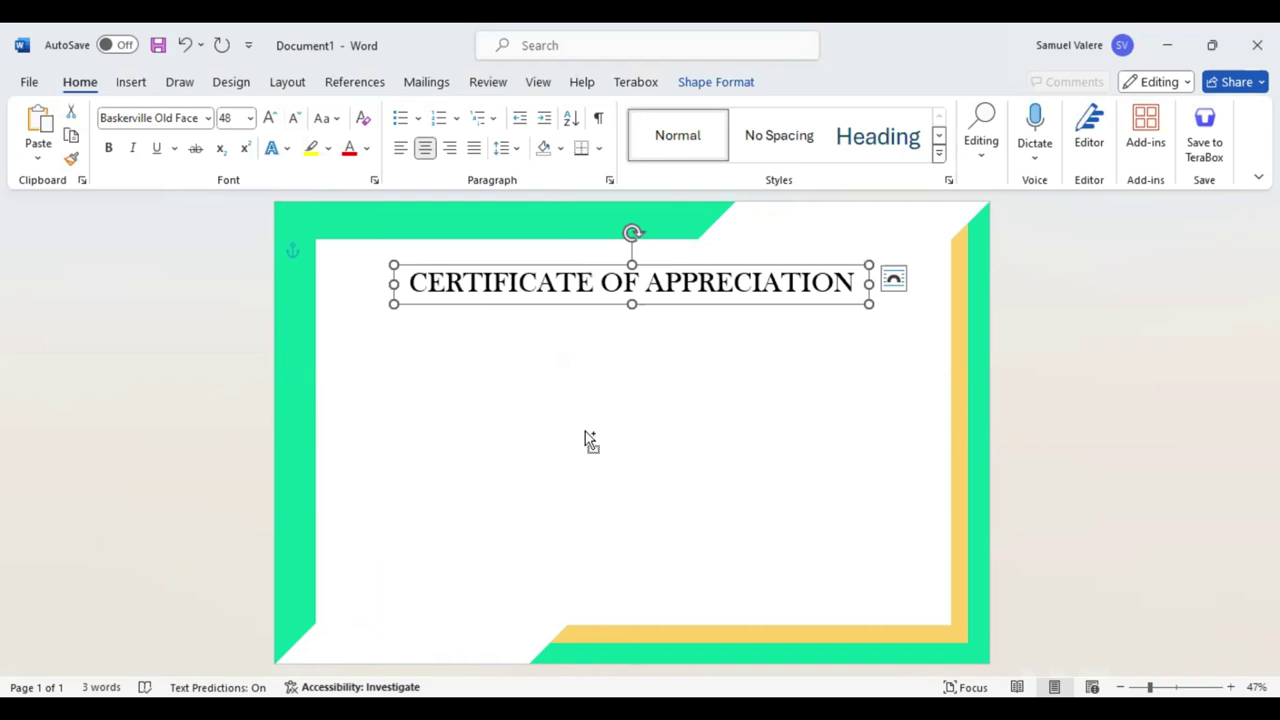
Step: Copy the title box below it and retype it as 16 pt 'This Certificate is Greatly Presented To'
drag(657, 303, 657, 350)
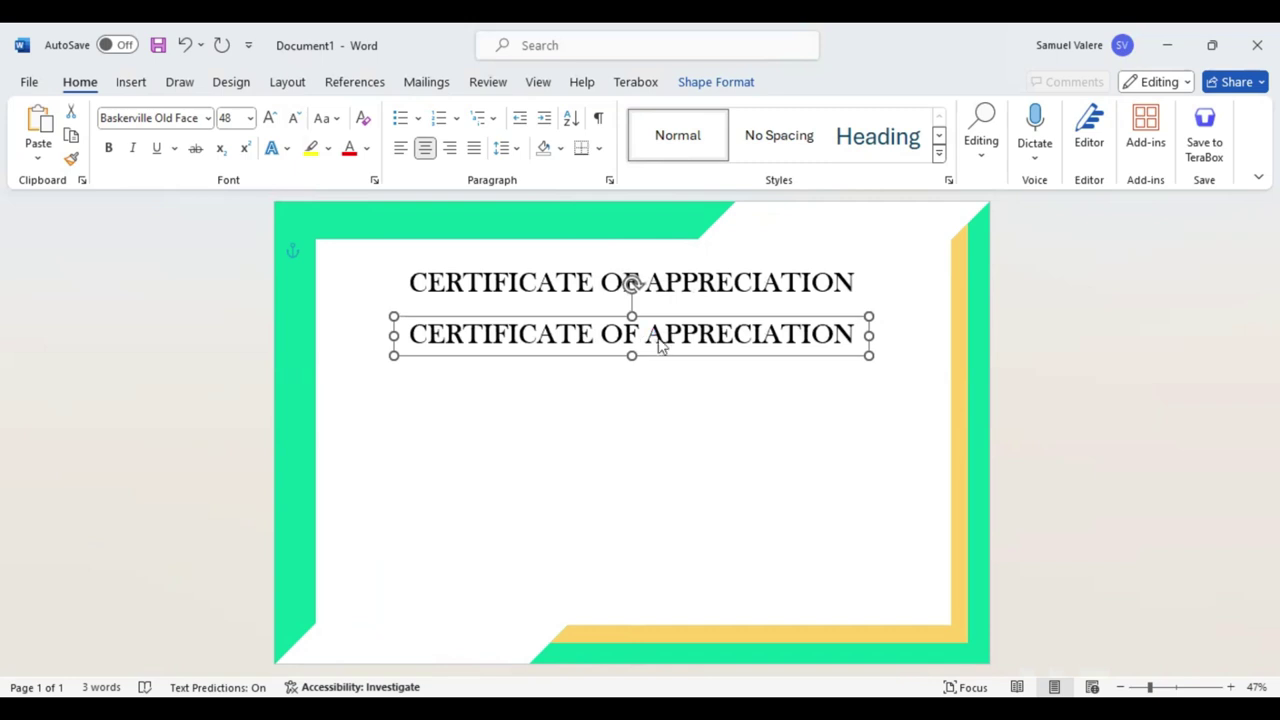
key(ctrl+a)
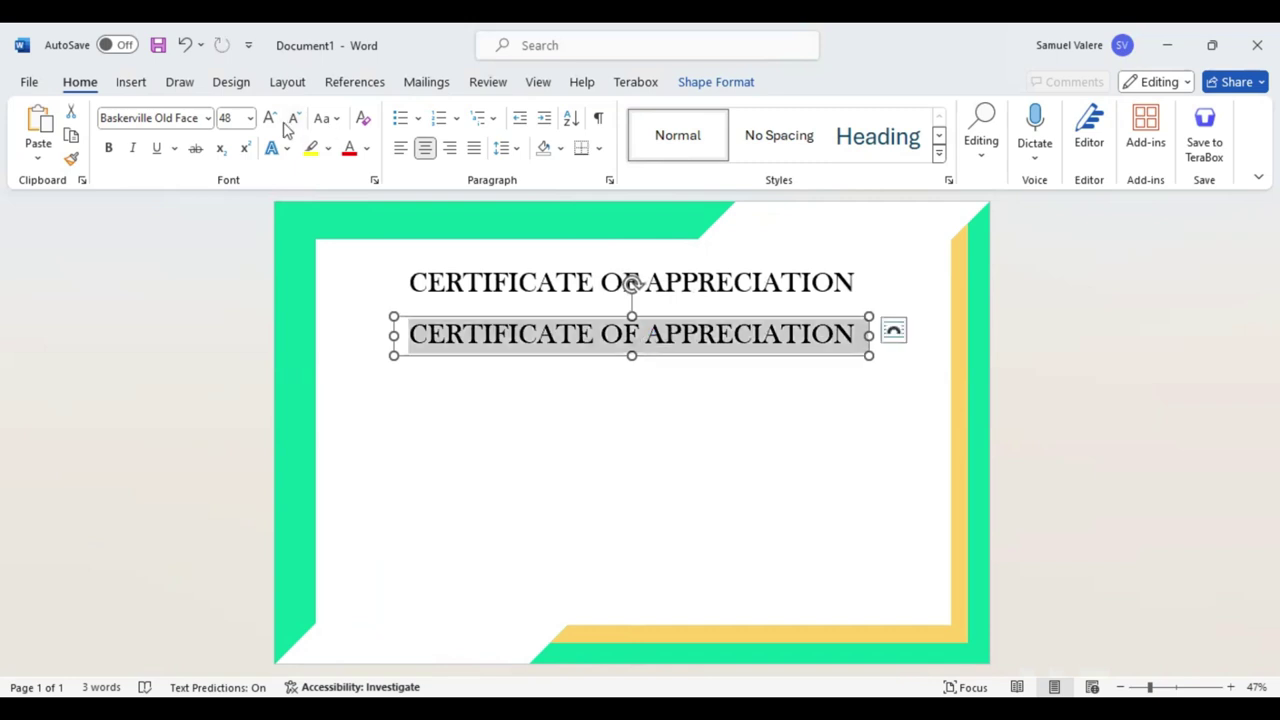
click(295, 118)
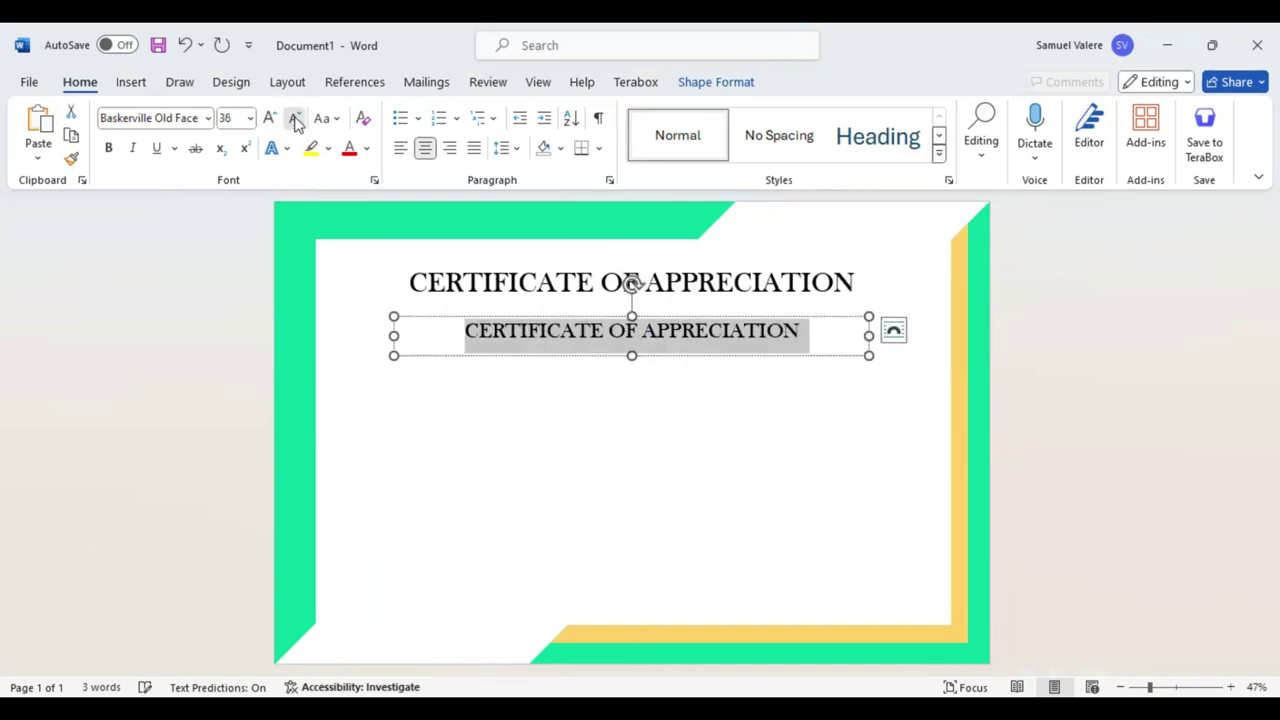
click(295, 118)
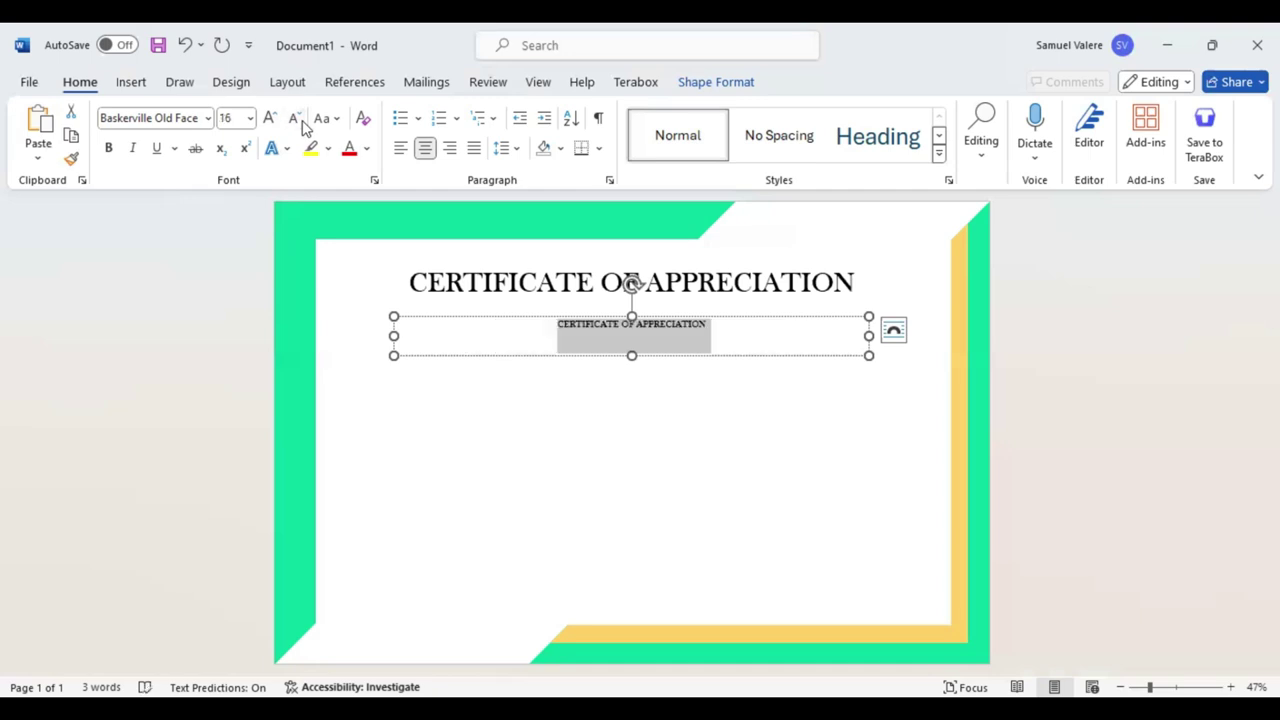
key(Delete)
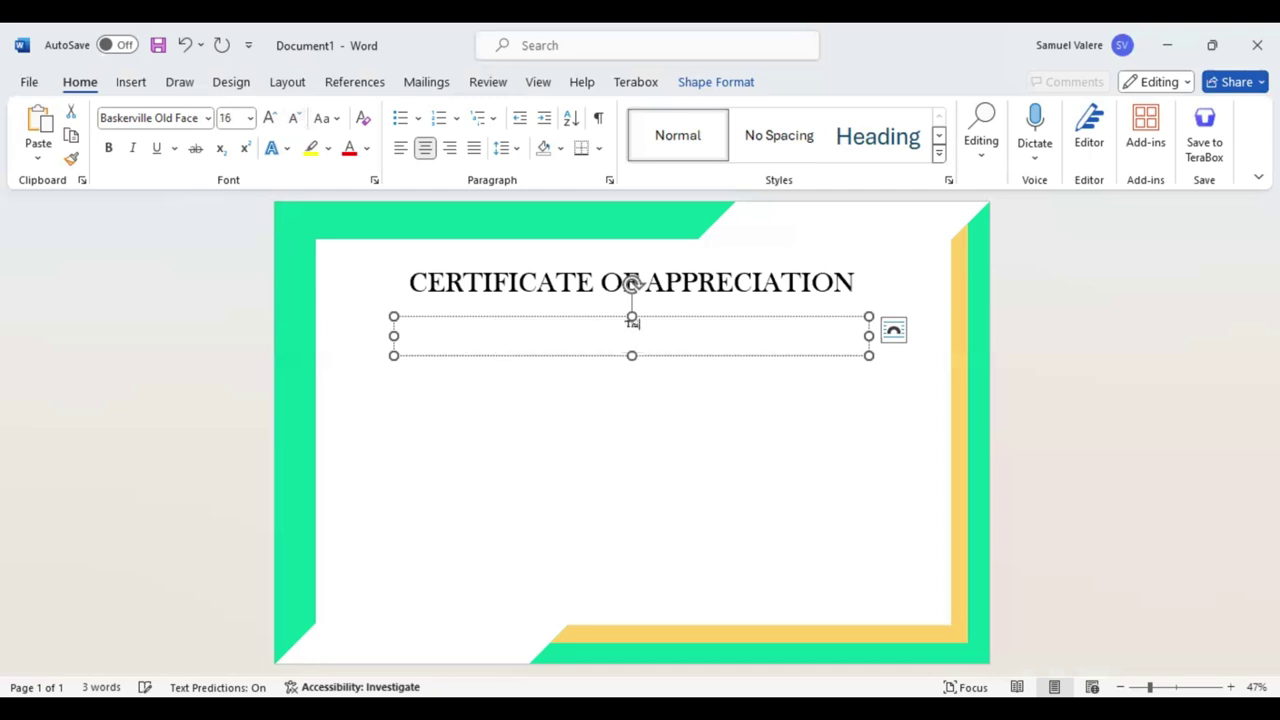
text(his )
text(Certi)
text(f)
text(icate)
text( is )
text(G)
text(reatly Prese)
text(nted To)
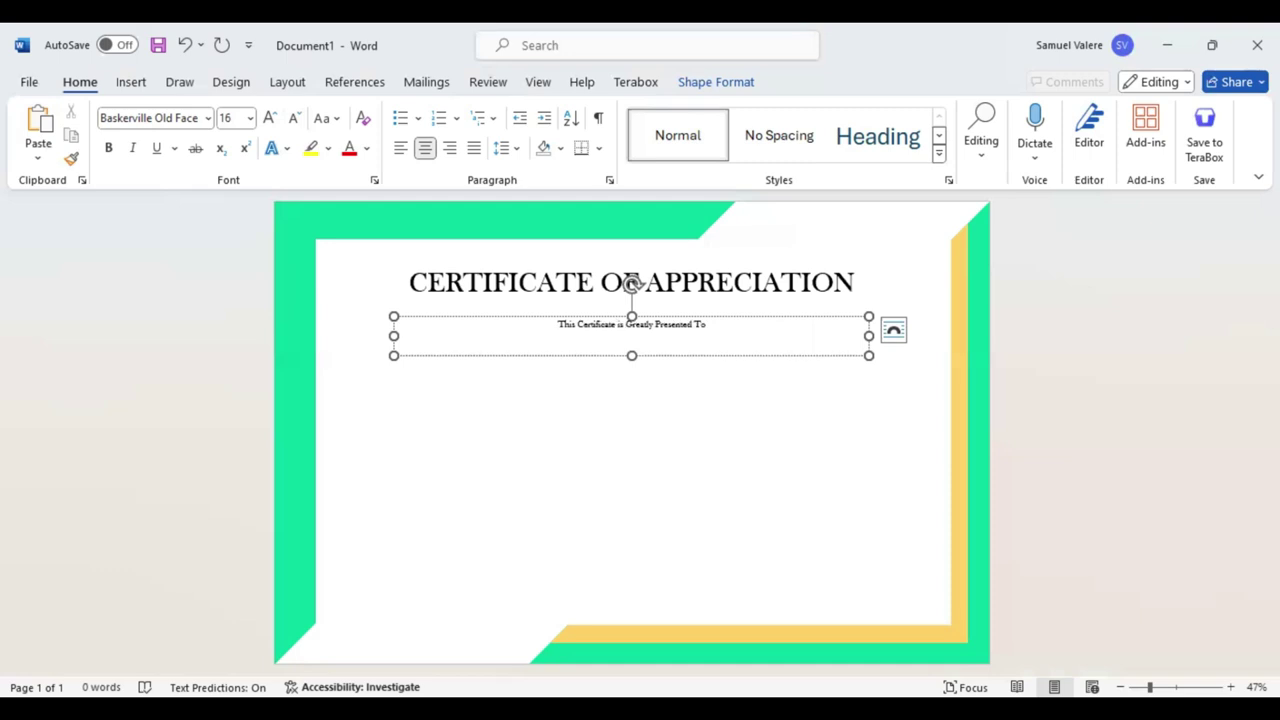
mouse_move(631, 284)
mouse_down()
mouse_move(509, 289)
mouse_move(632, 282)
mouse_up()
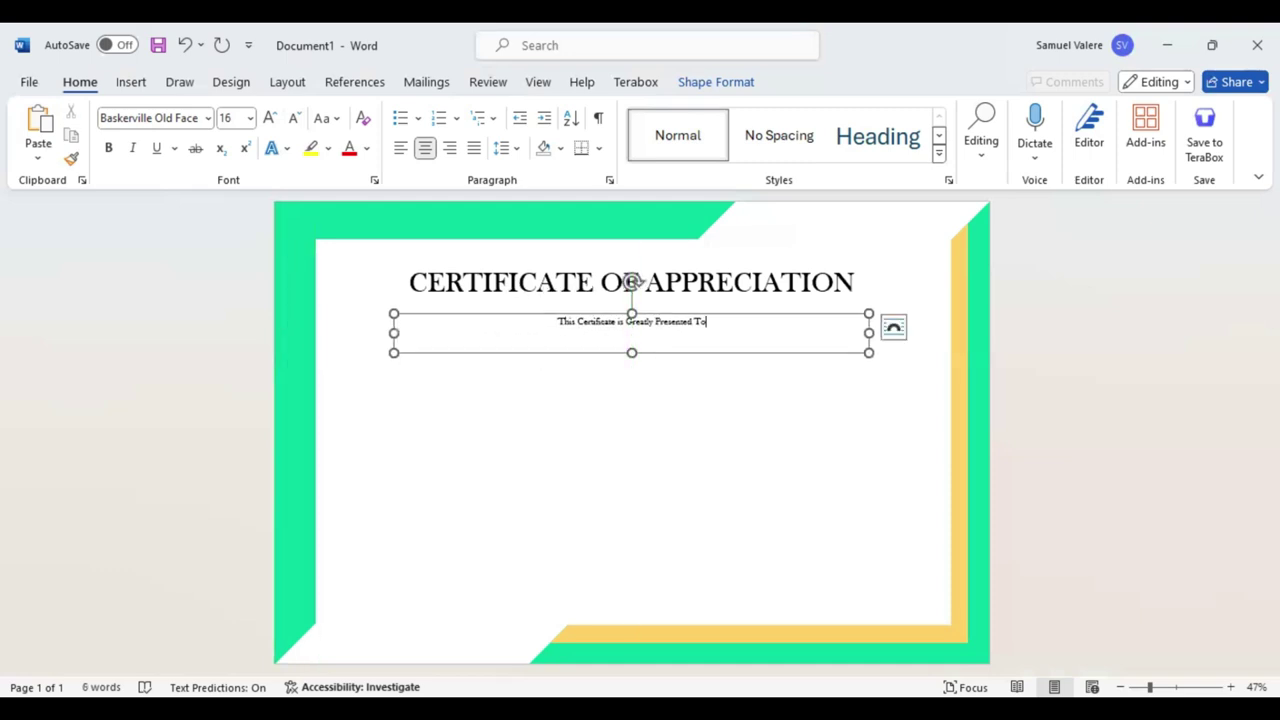
key(ctrl+a)
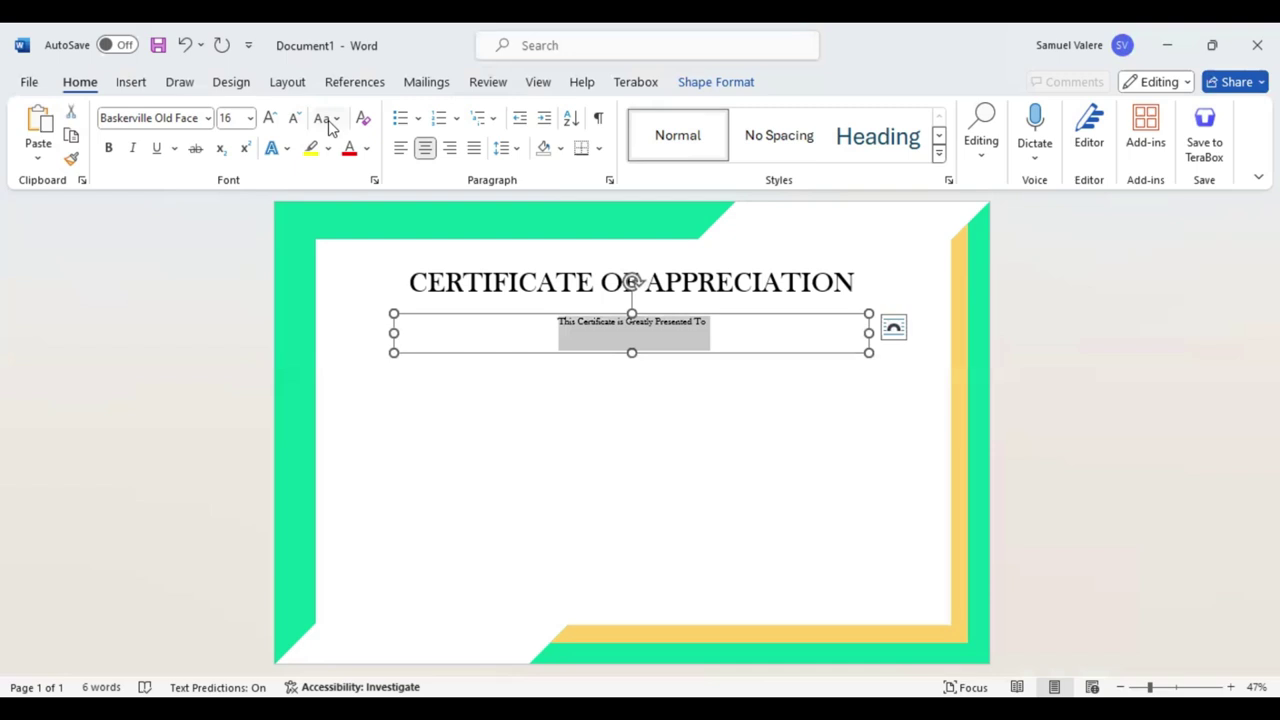
Step: Make the subtitle UPPERCASE with character spacing expanded by 7 pt
click(330, 120)
click(366, 197)
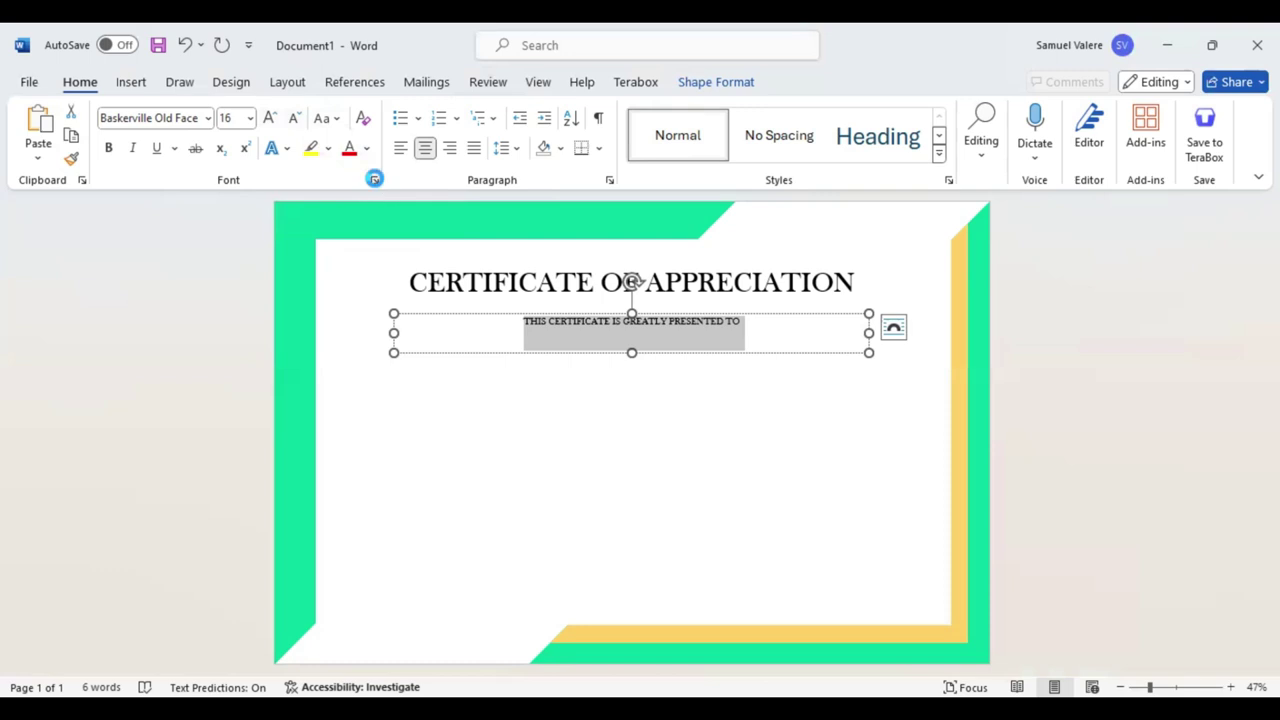
click(374, 178)
click(529, 154)
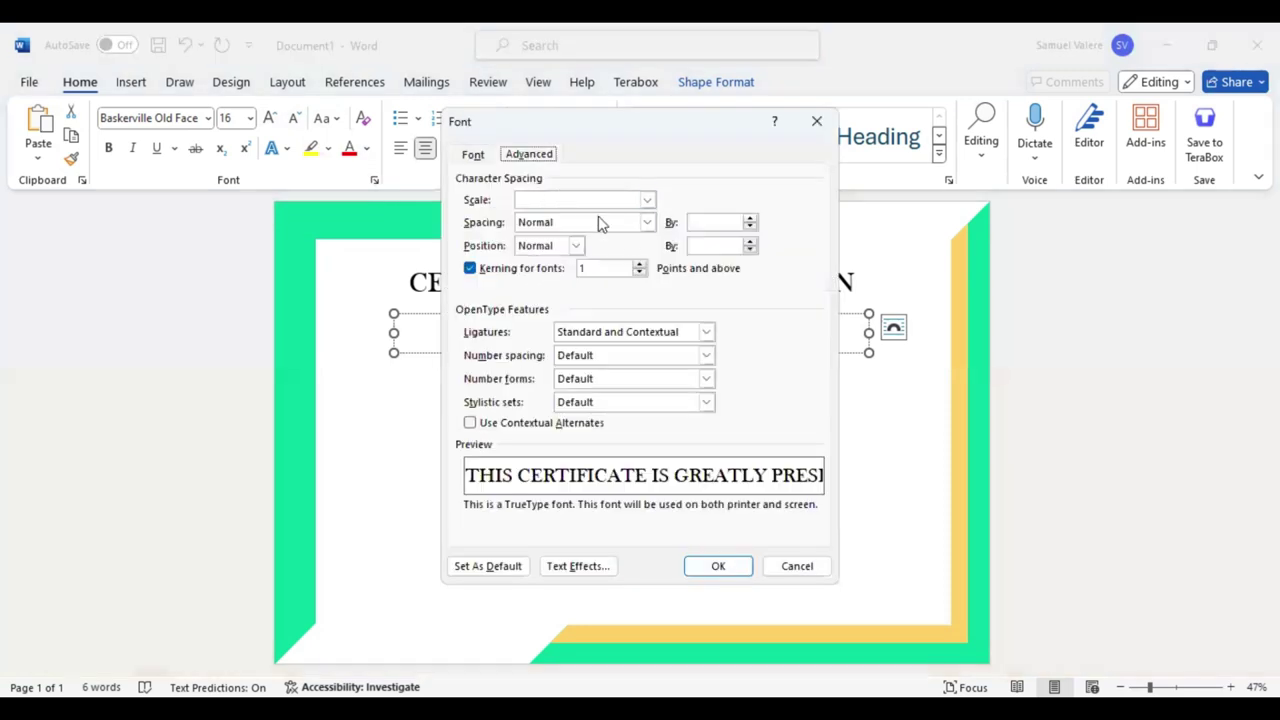
click(645, 222)
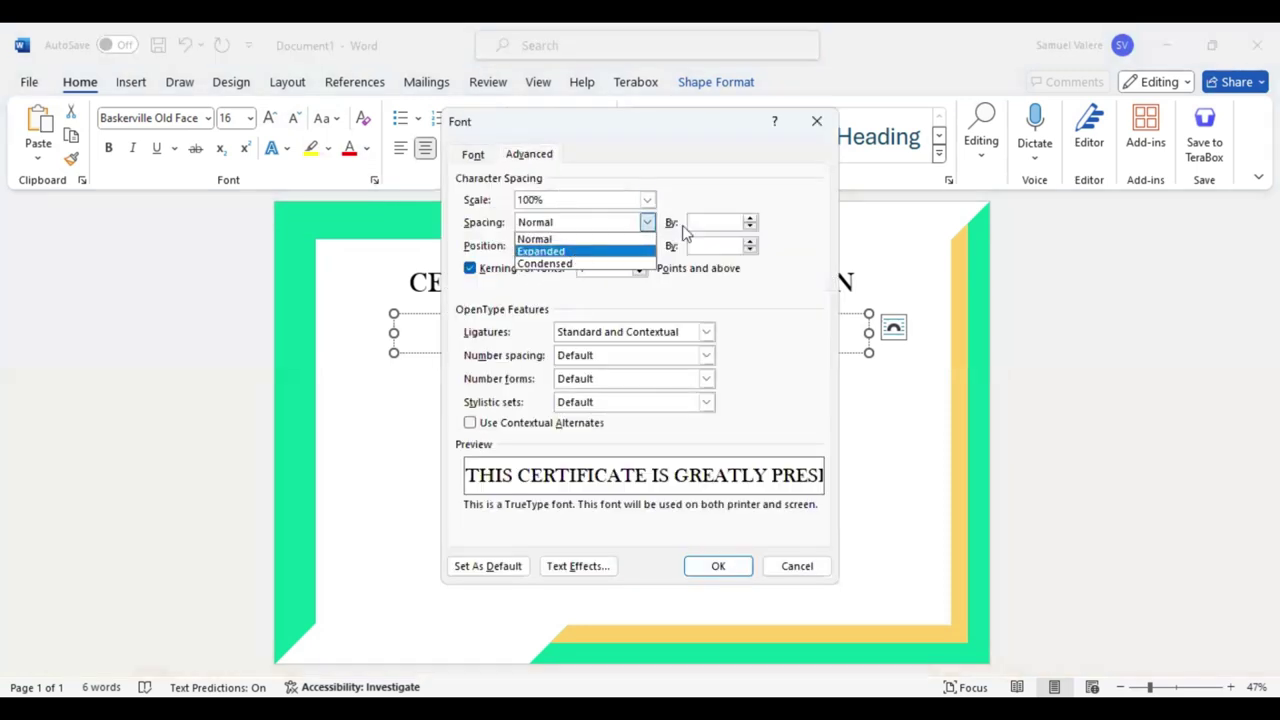
key(Return)
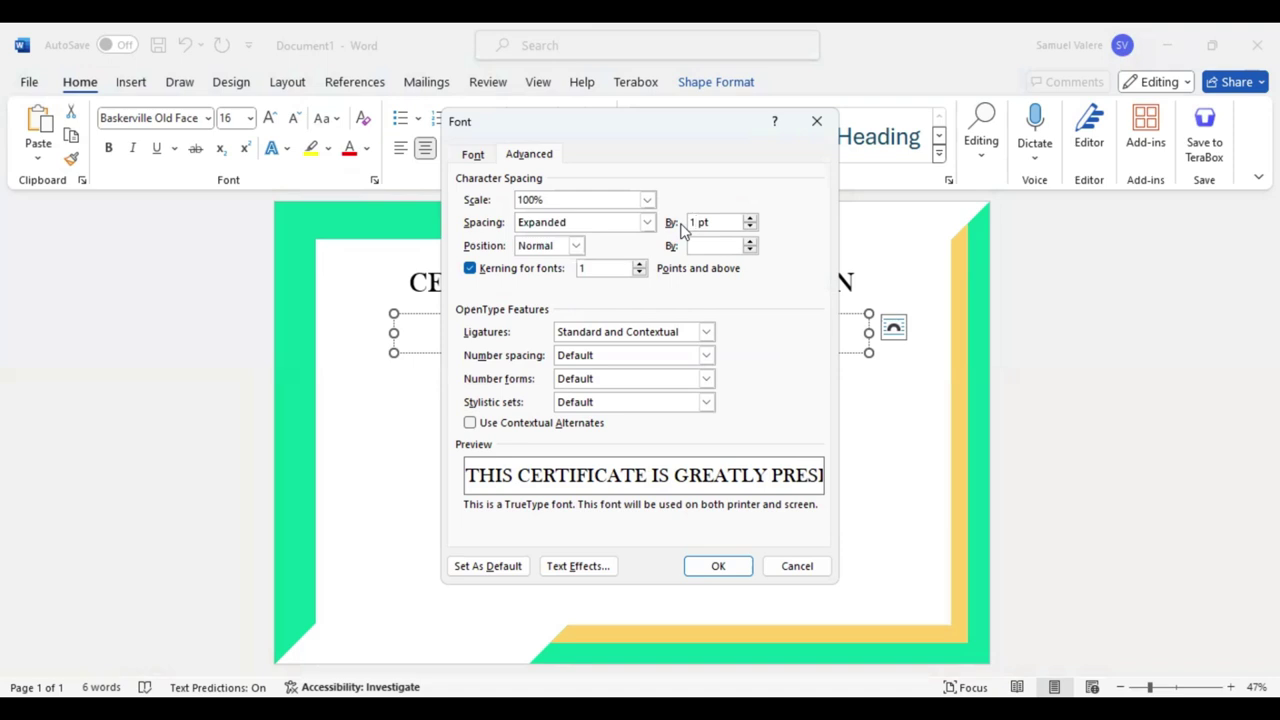
click(689, 222)
key(Delete)
text(7)
key(Return)
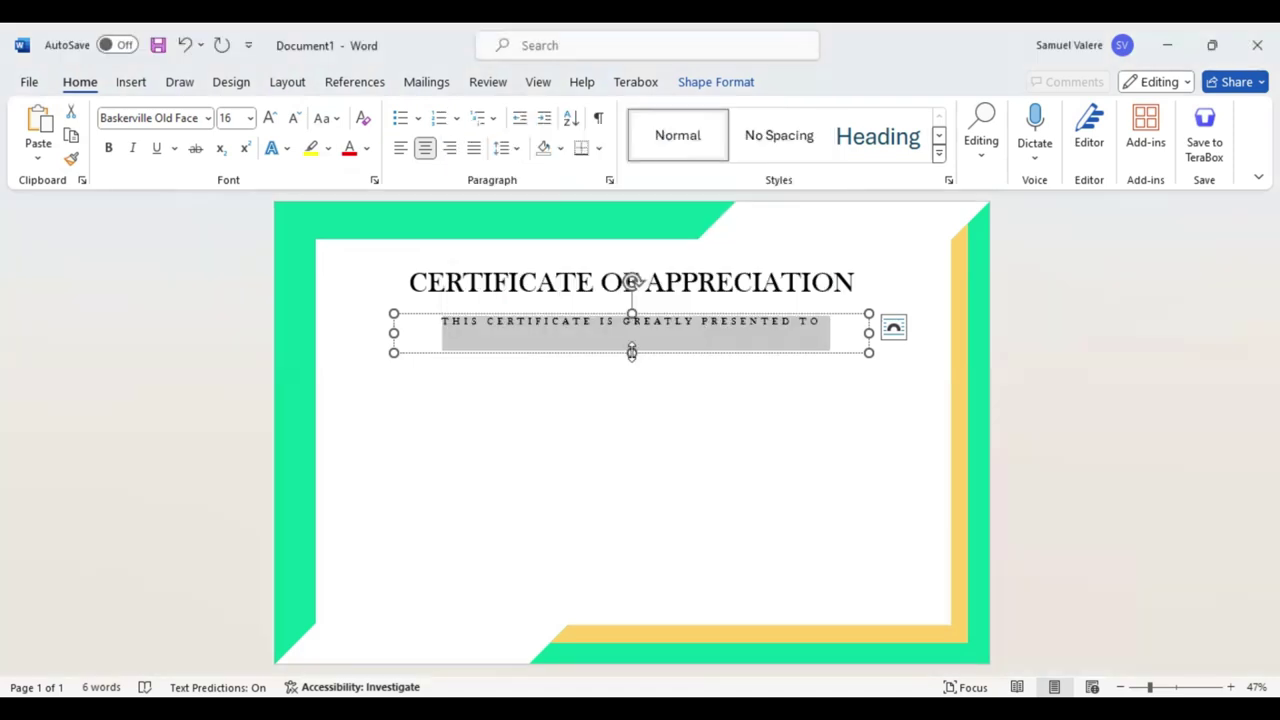
Step: Narrow the subtitle box, centre it and lower it slightly beneath the title
click(375, 328)
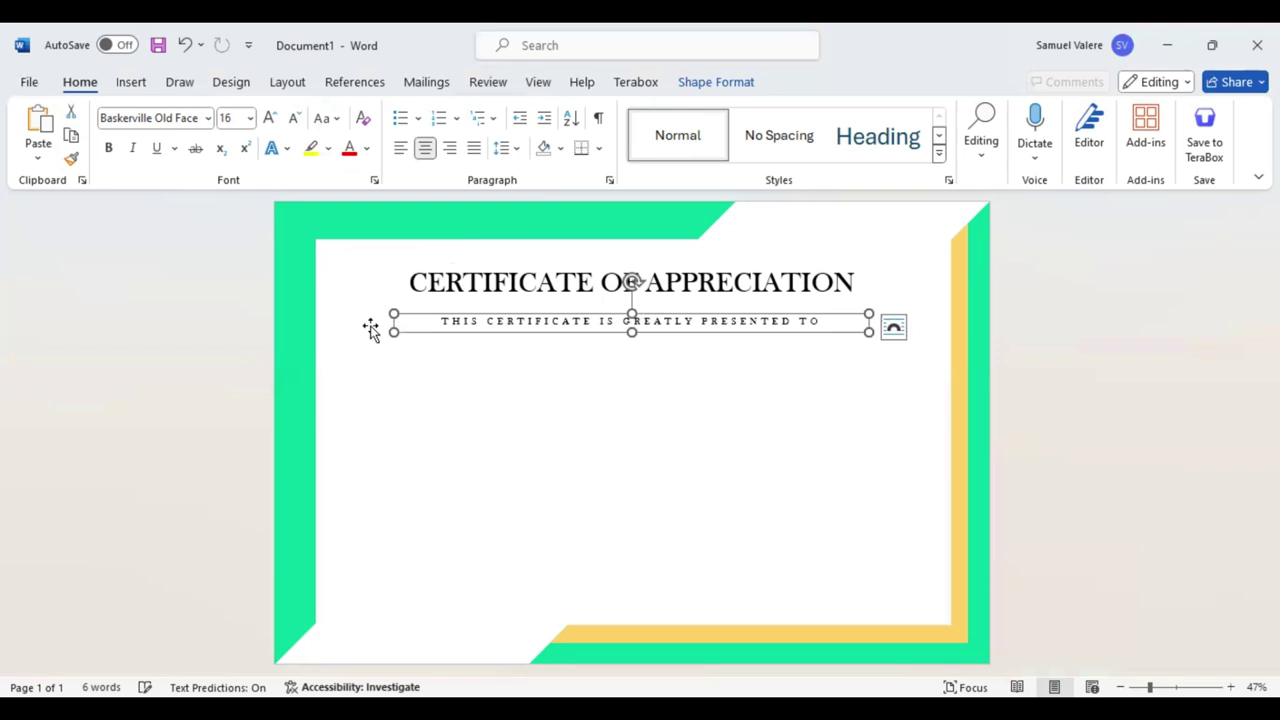
drag(394, 331, 465, 330)
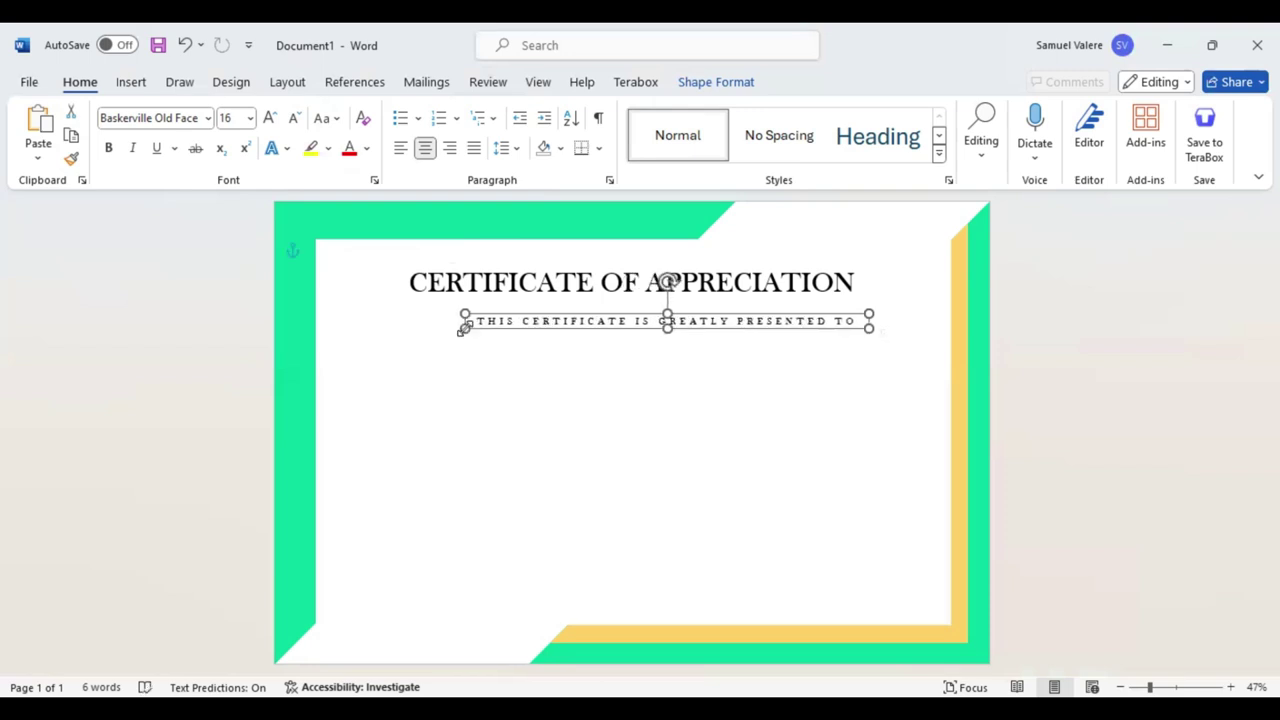
drag(667, 283, 632, 283)
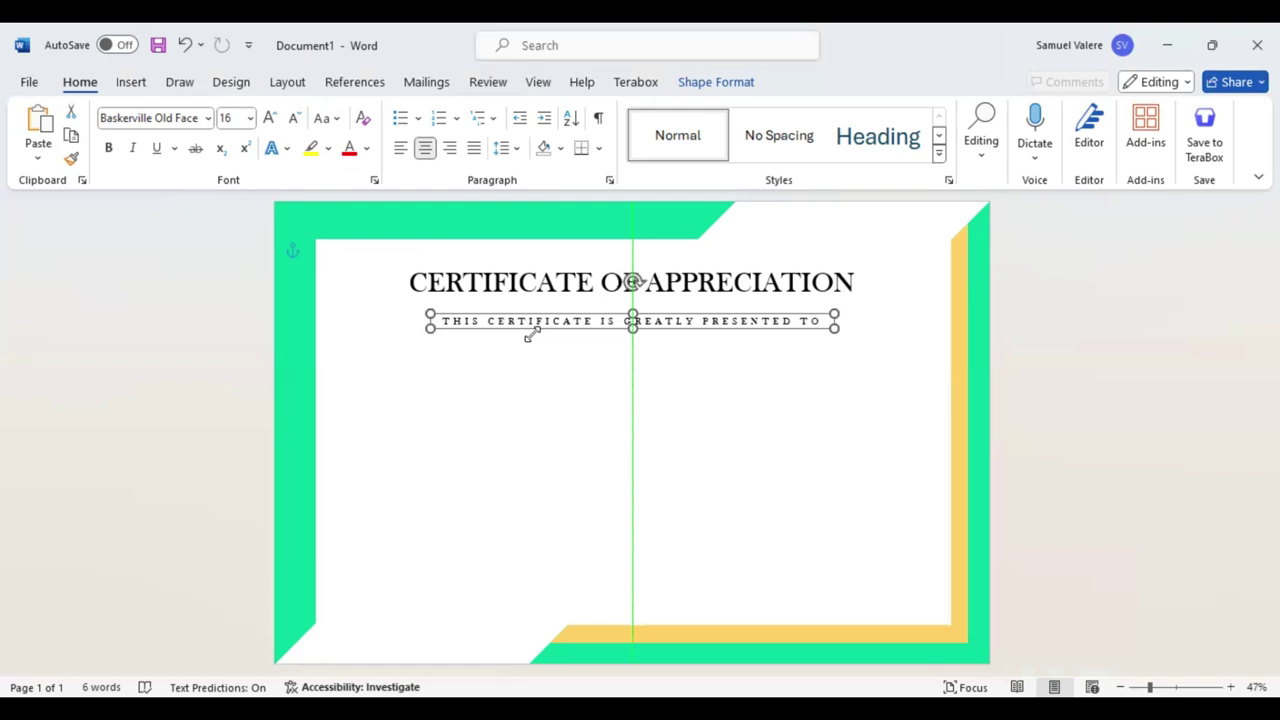
drag(530, 337, 535, 334)
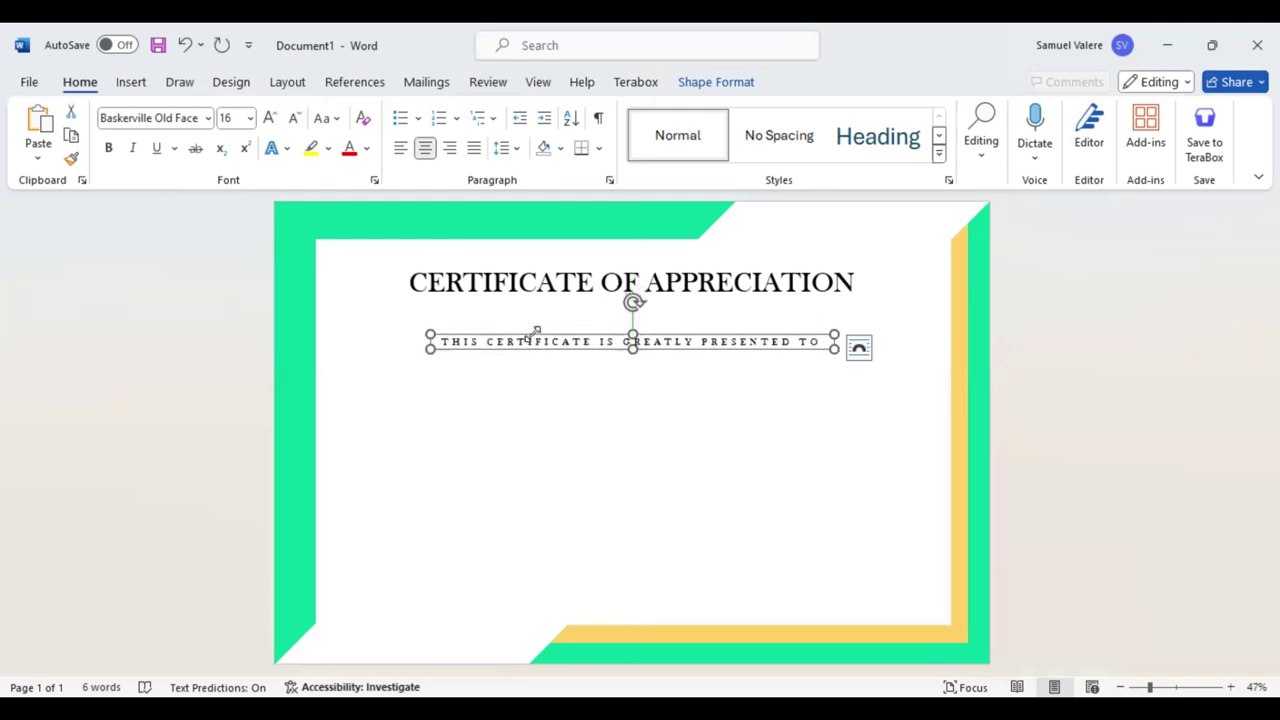
key(Tab)
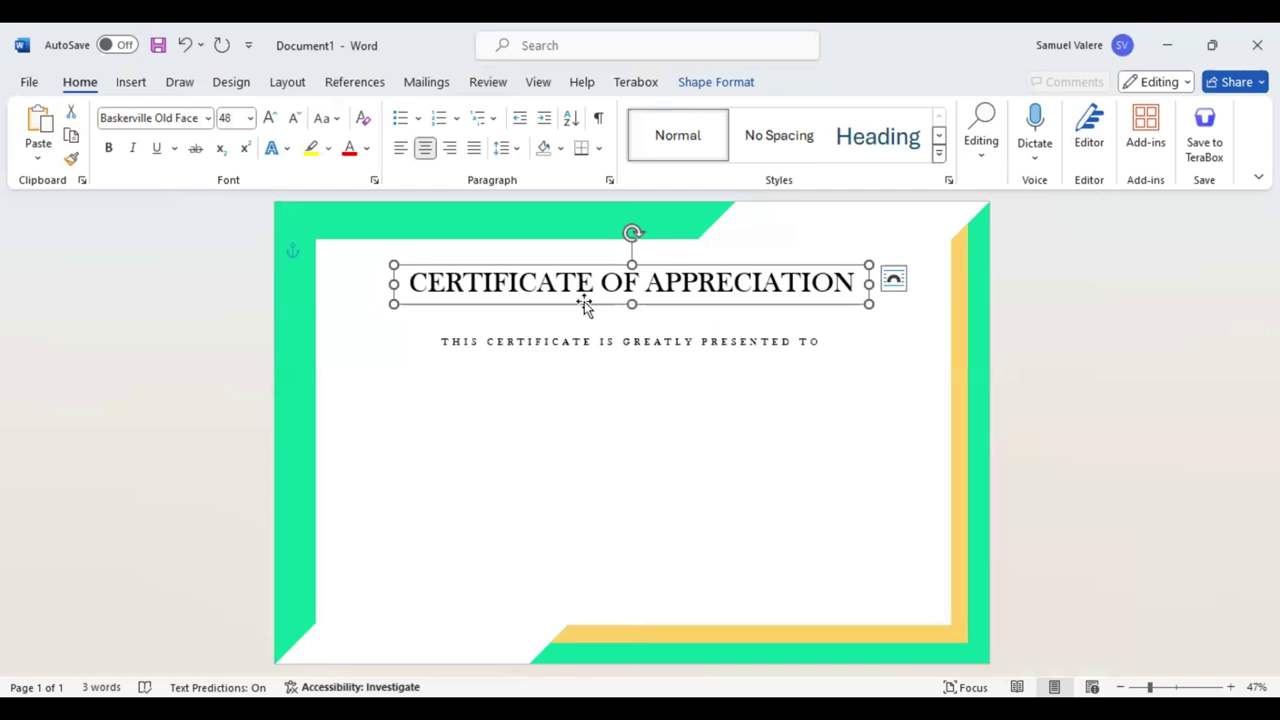
Step: Copy the heading box below the subtitle and type 'Name Surname' in it
mouse_move(591, 305)
mouse_down()
mouse_move(595, 410)
mouse_move(578, 412)
mouse_up()
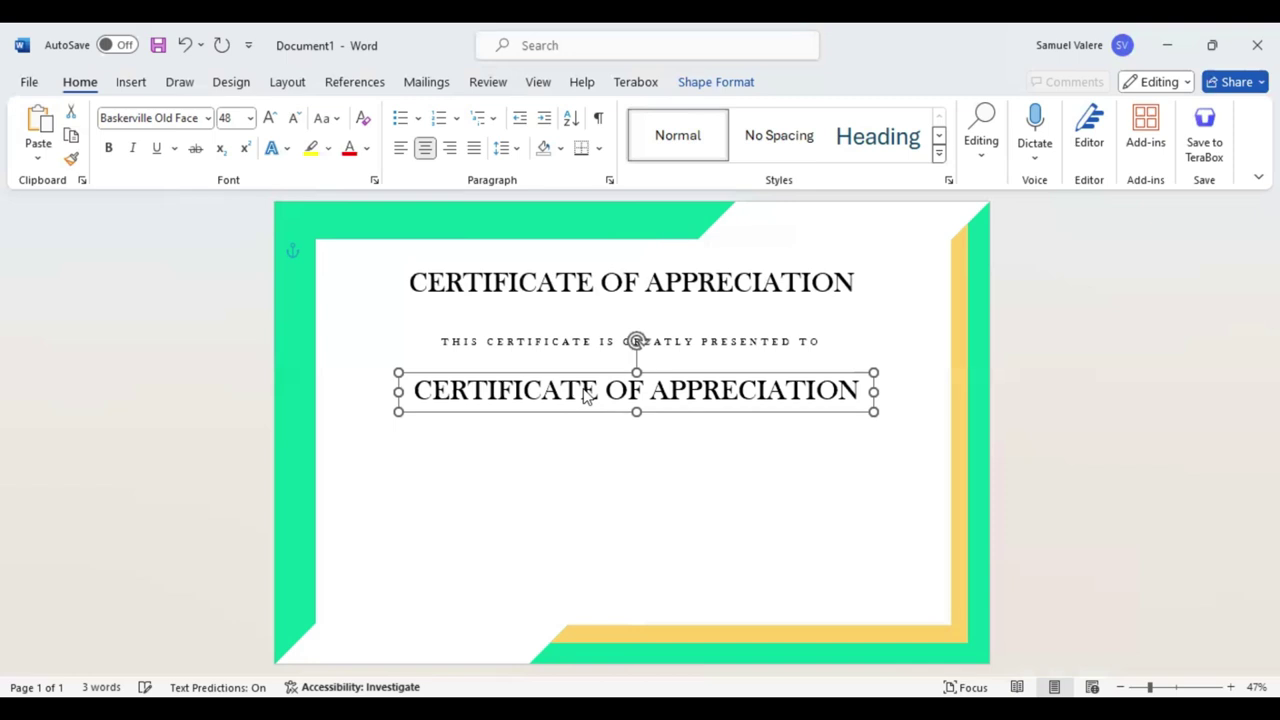
triple_click(586, 396)
text(Na)
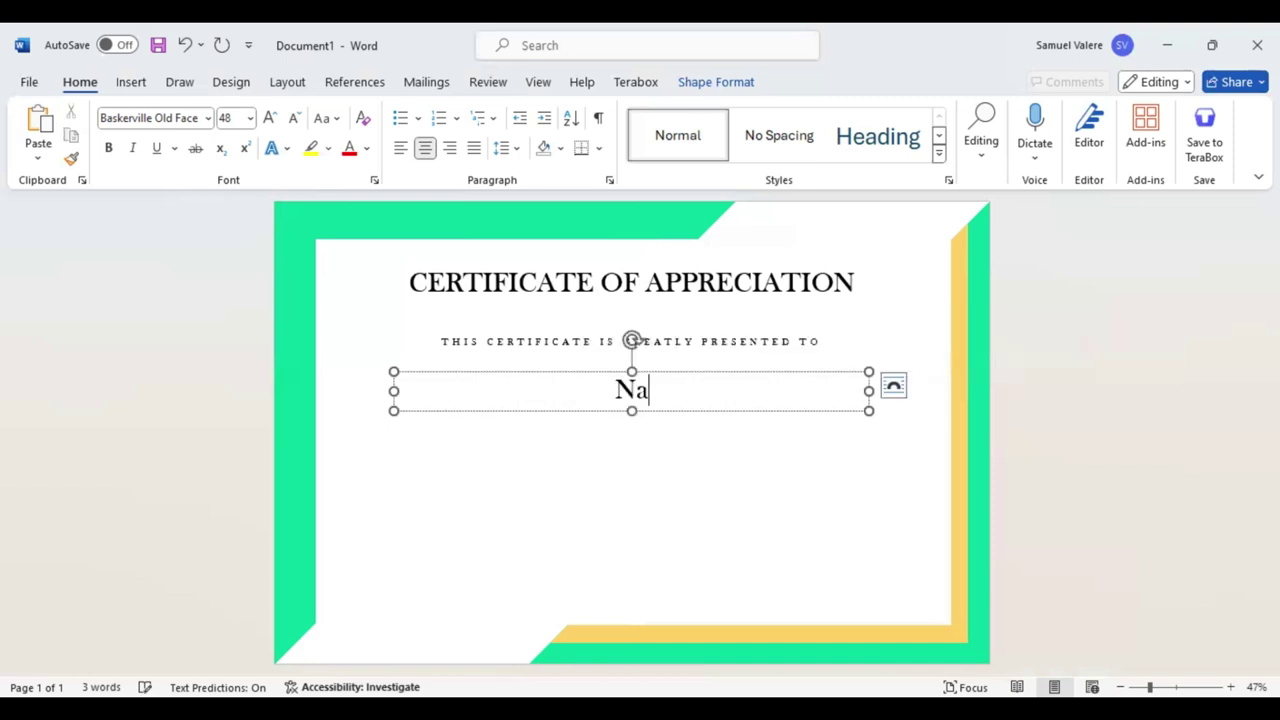
text(me Surname)
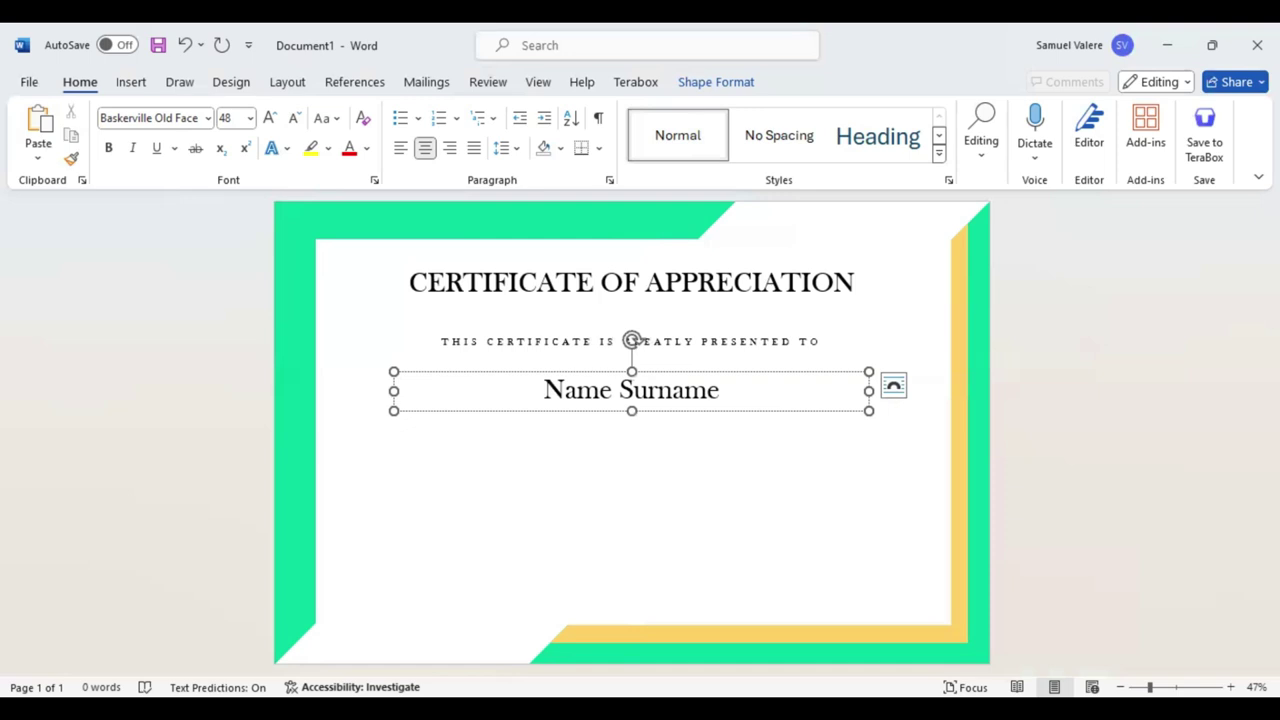
Step: Set 'Name Surname' in 100 pt Vivaldi and make its box tall enough to show it
key(ctrl+a)
click(606, 331)
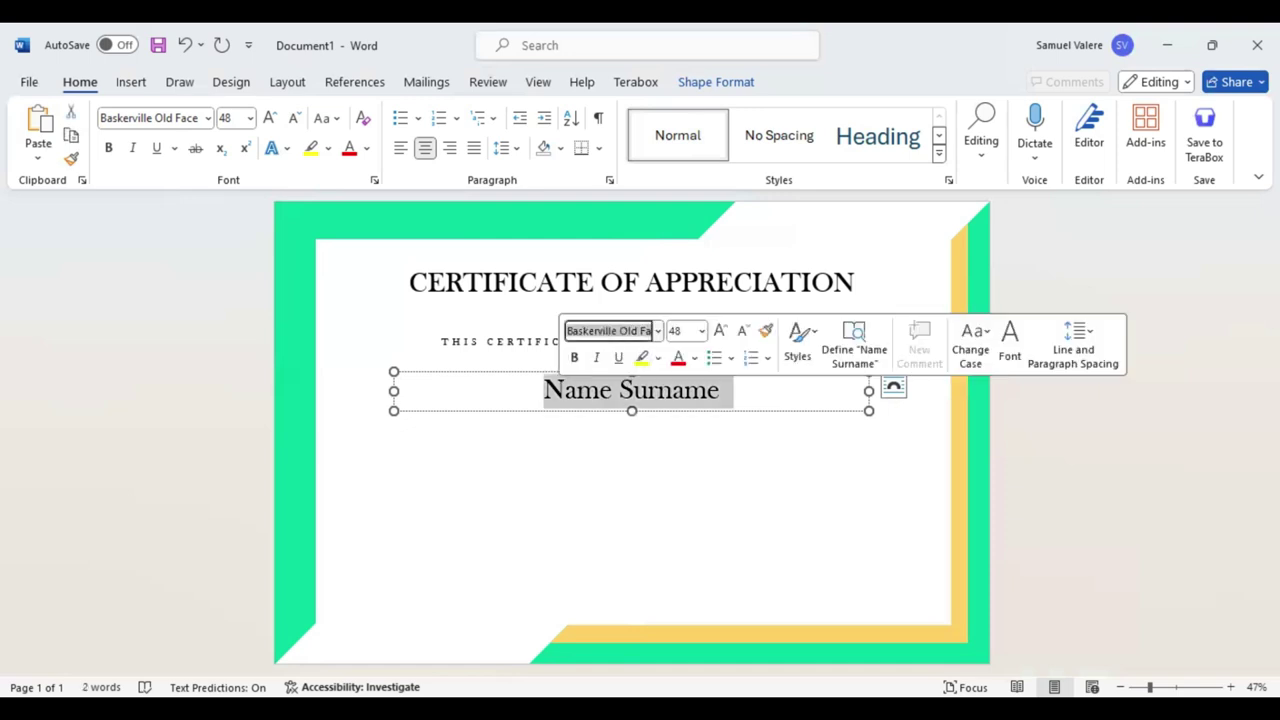
text(Vivaldi)
key(Return)
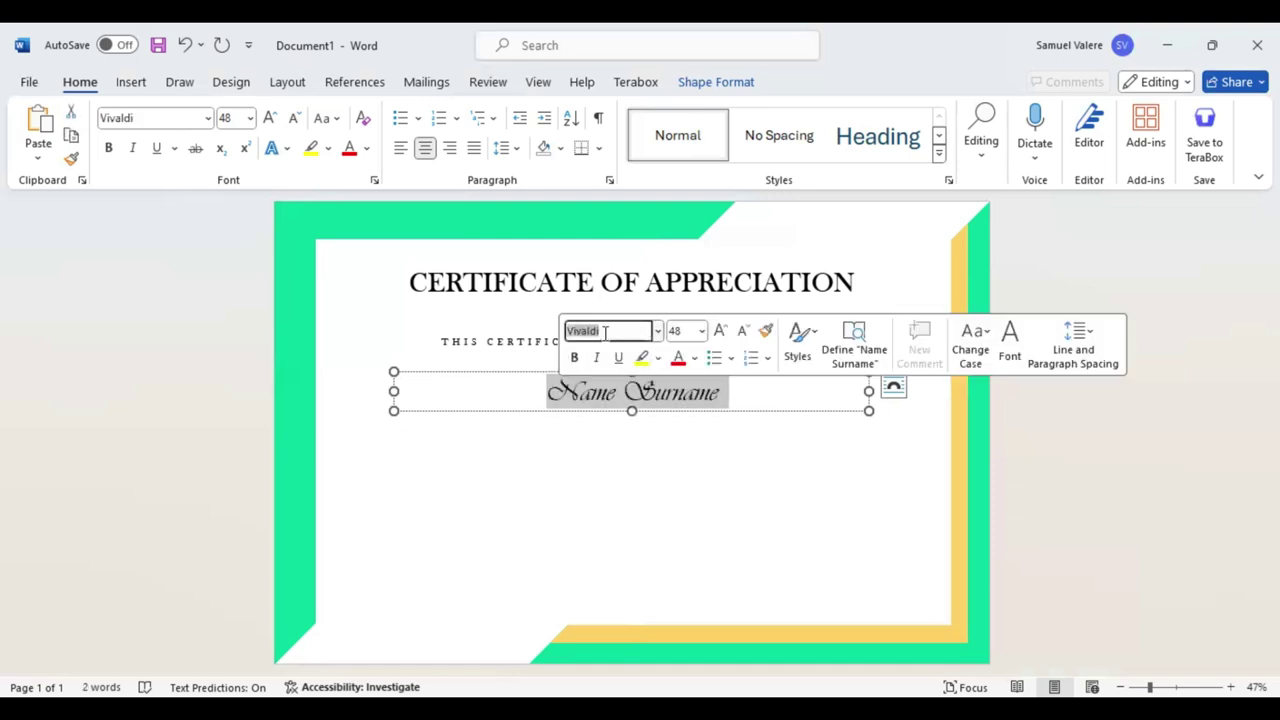
click(720, 331)
click(720, 331)
click(720, 331)
click(720, 331)
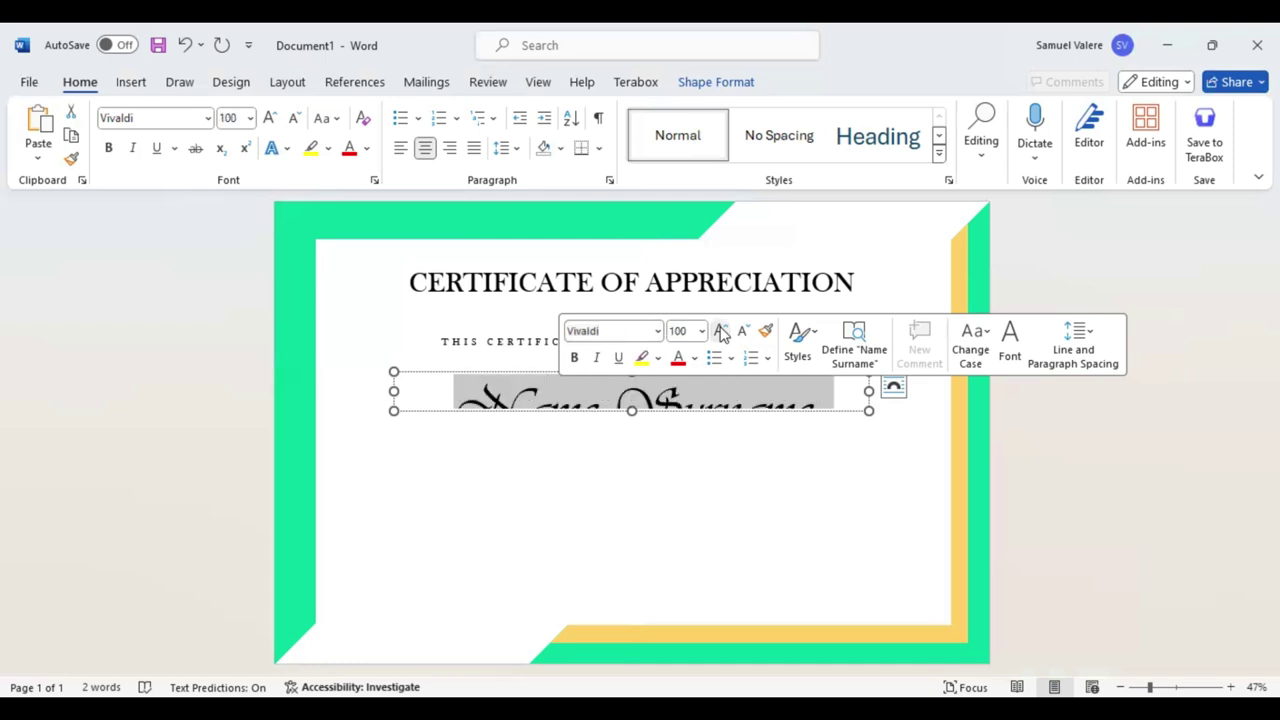
drag(632, 410, 636, 440)
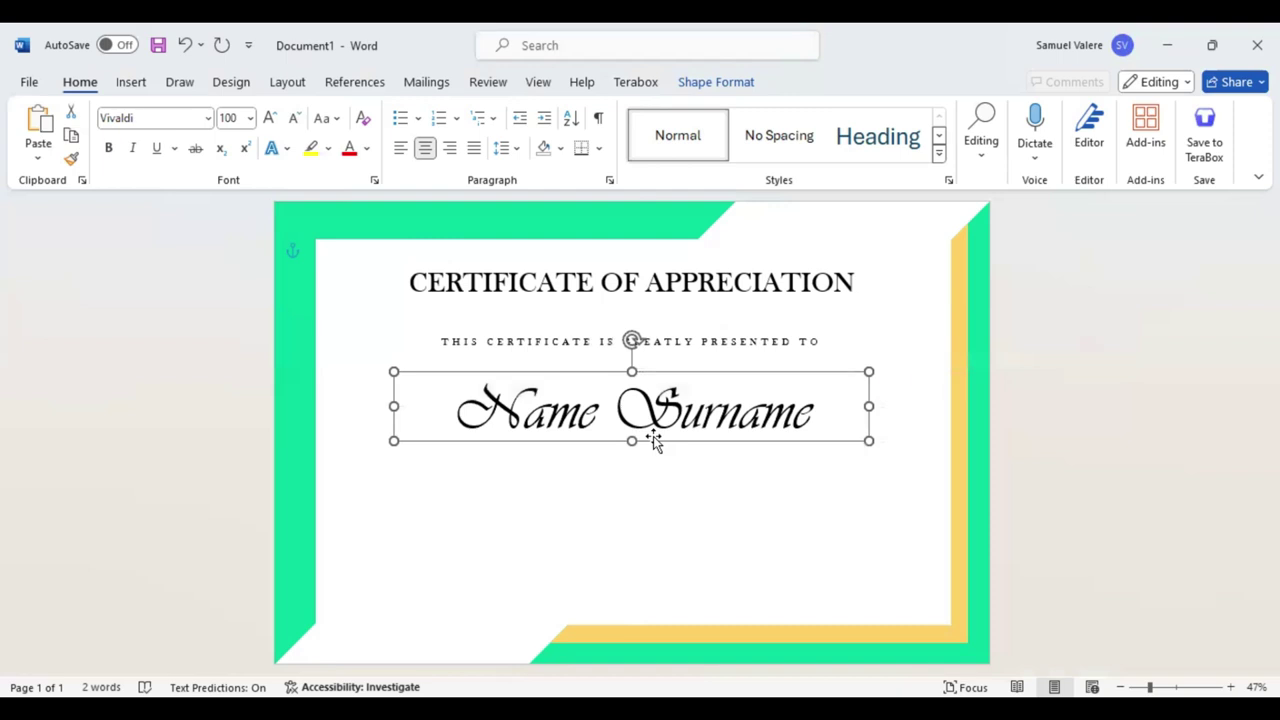
key(Left)
key(Left)
key(Left)
key(Up)
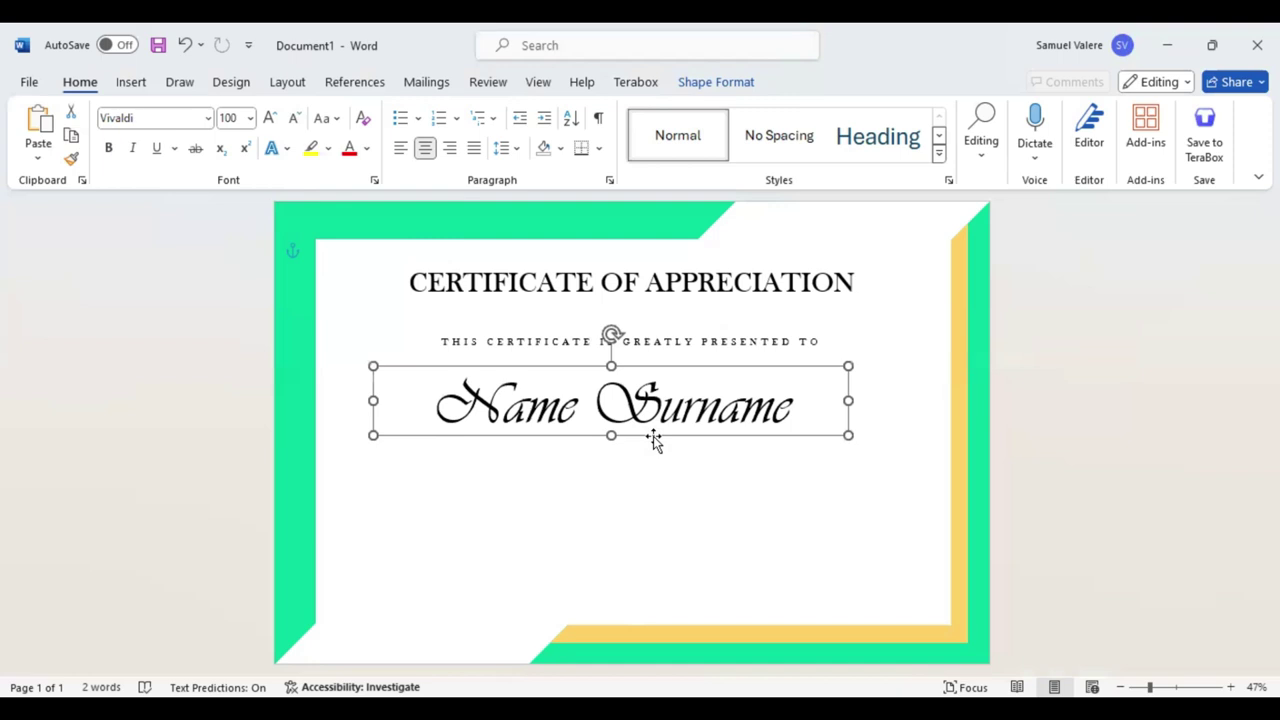
key(ctrl+z)
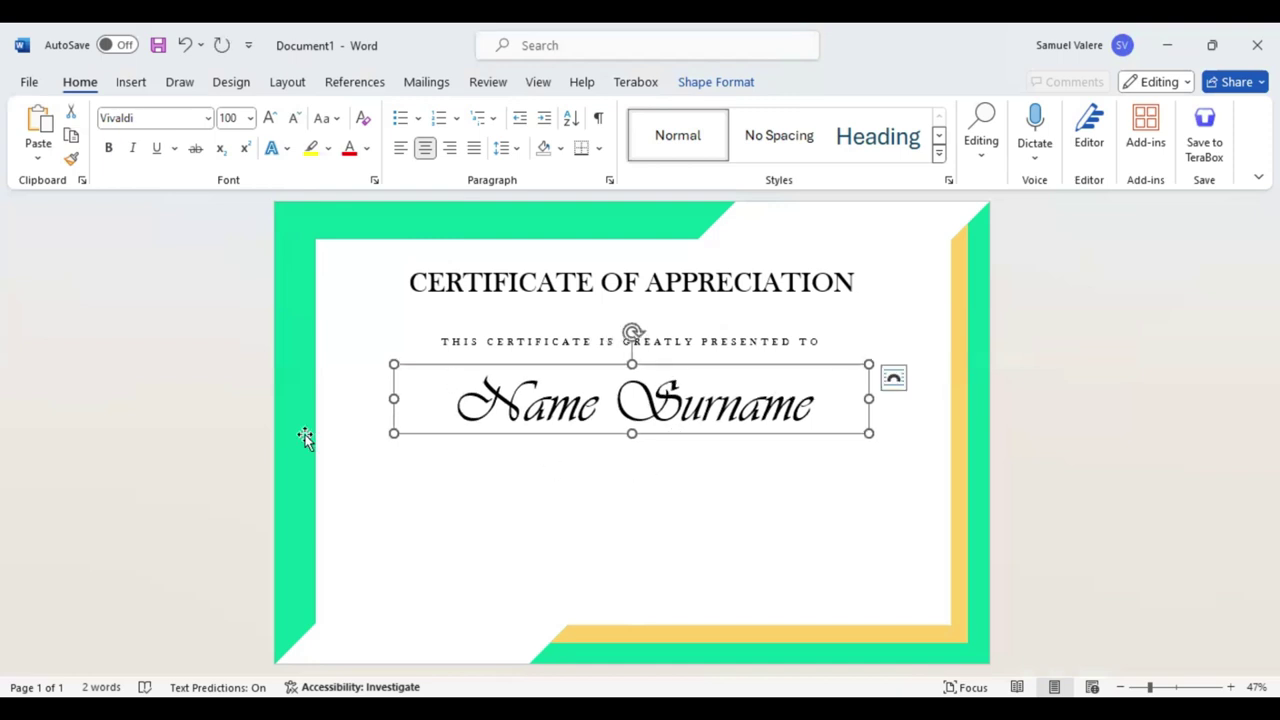
Step: Draw a text box below the name and paste the appreciation paragraph into it
click(130, 84)
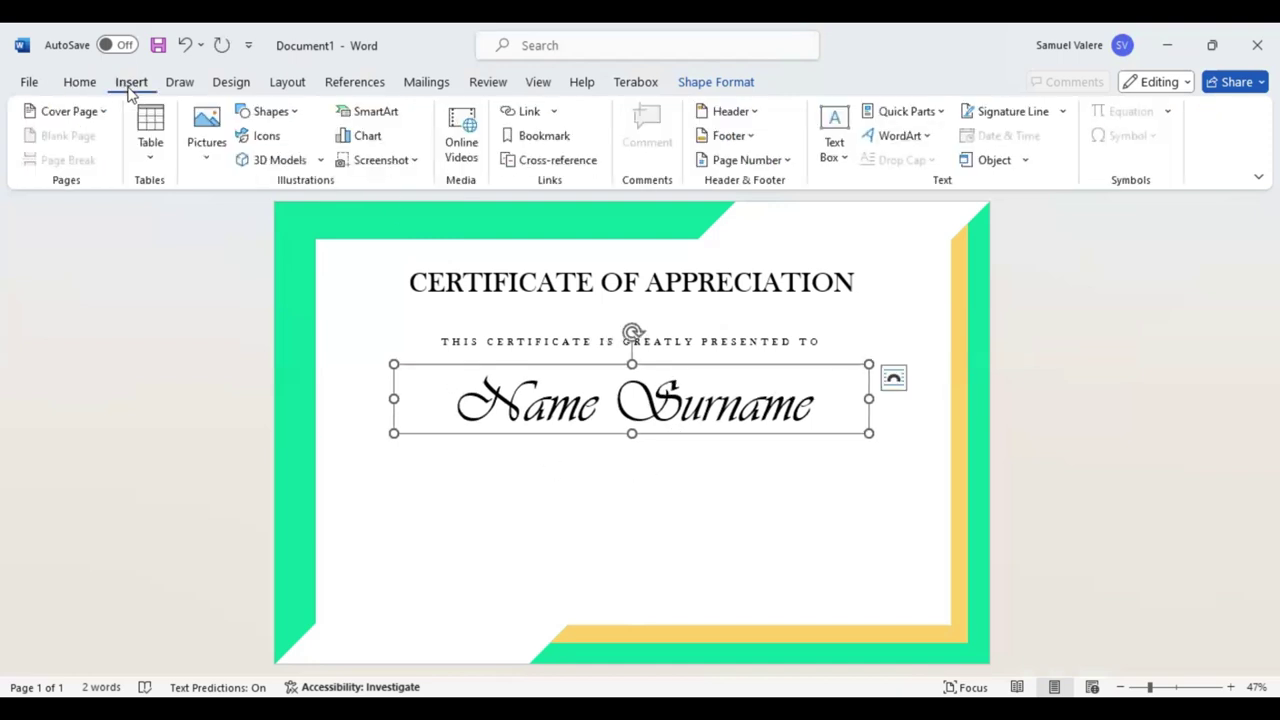
click(290, 112)
click(246, 288)
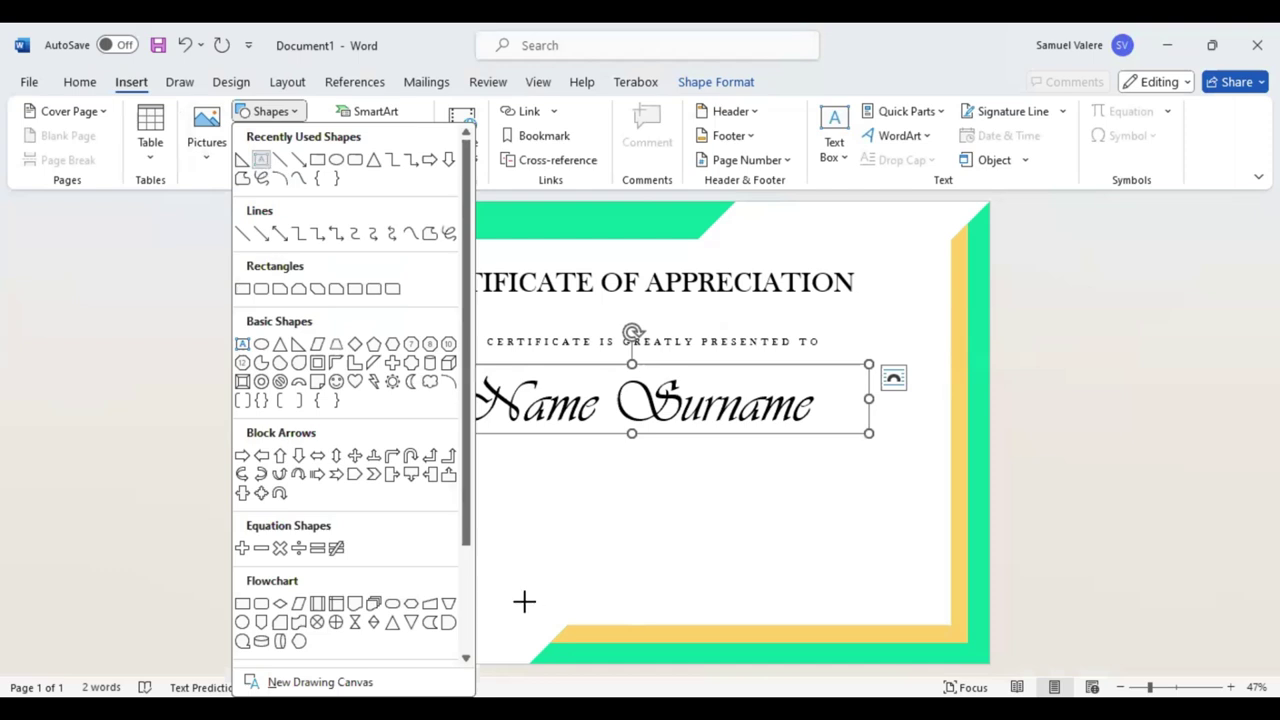
mouse_move(474, 478)
mouse_down()
mouse_move(764, 548)
mouse_move(867, 594)
mouse_up()
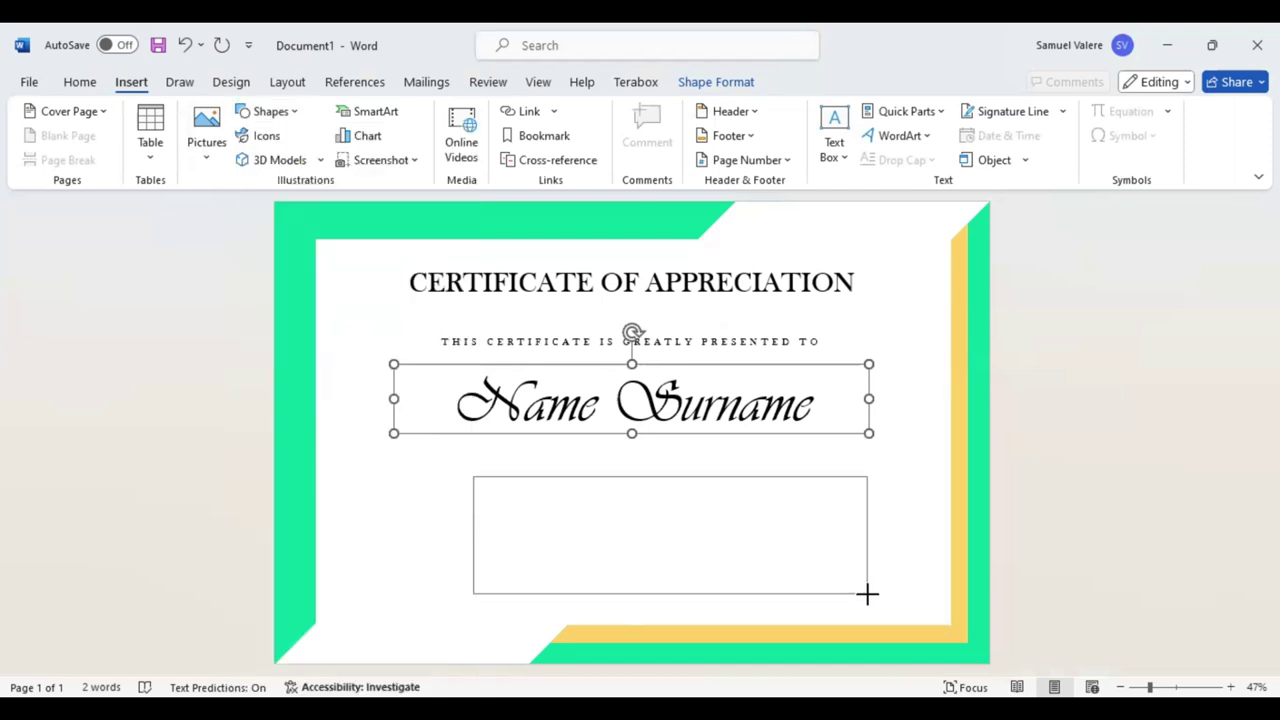
key(ctrl+v)
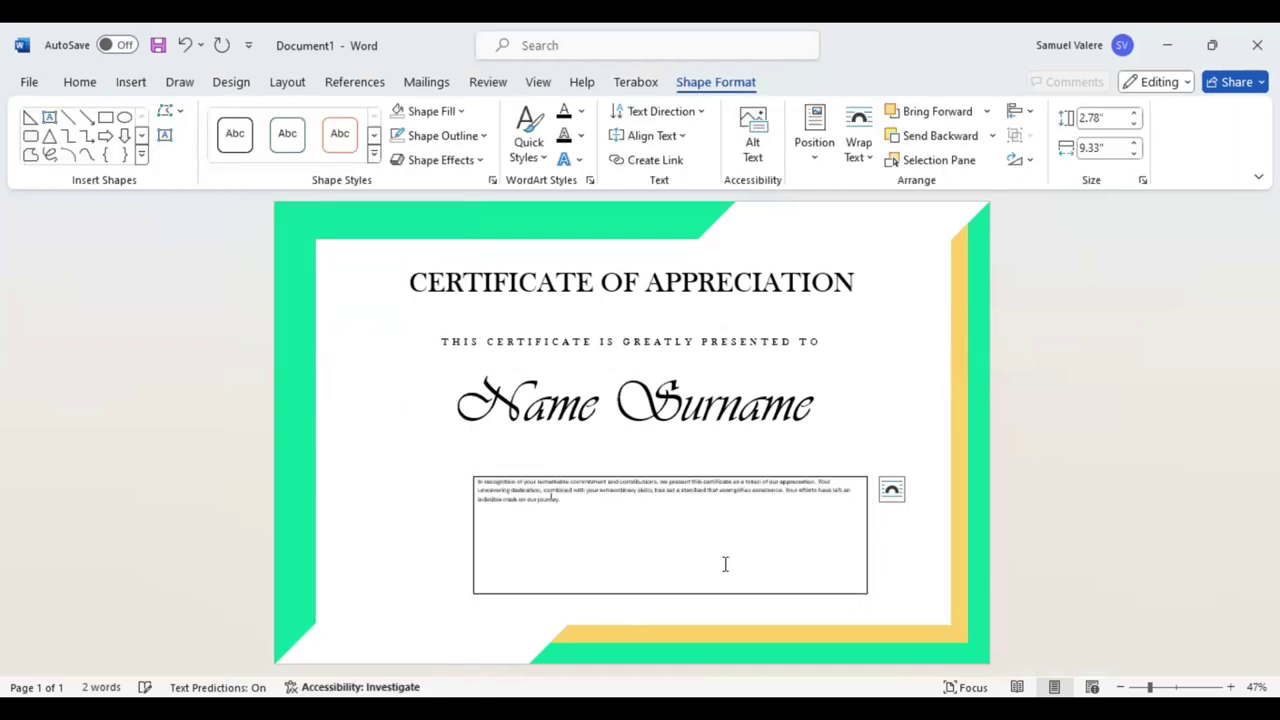
Step: Centre the appreciation paragraph, set it in Baskerville Old Face, and grow it to 24 pt
drag(601, 510, 478, 485)
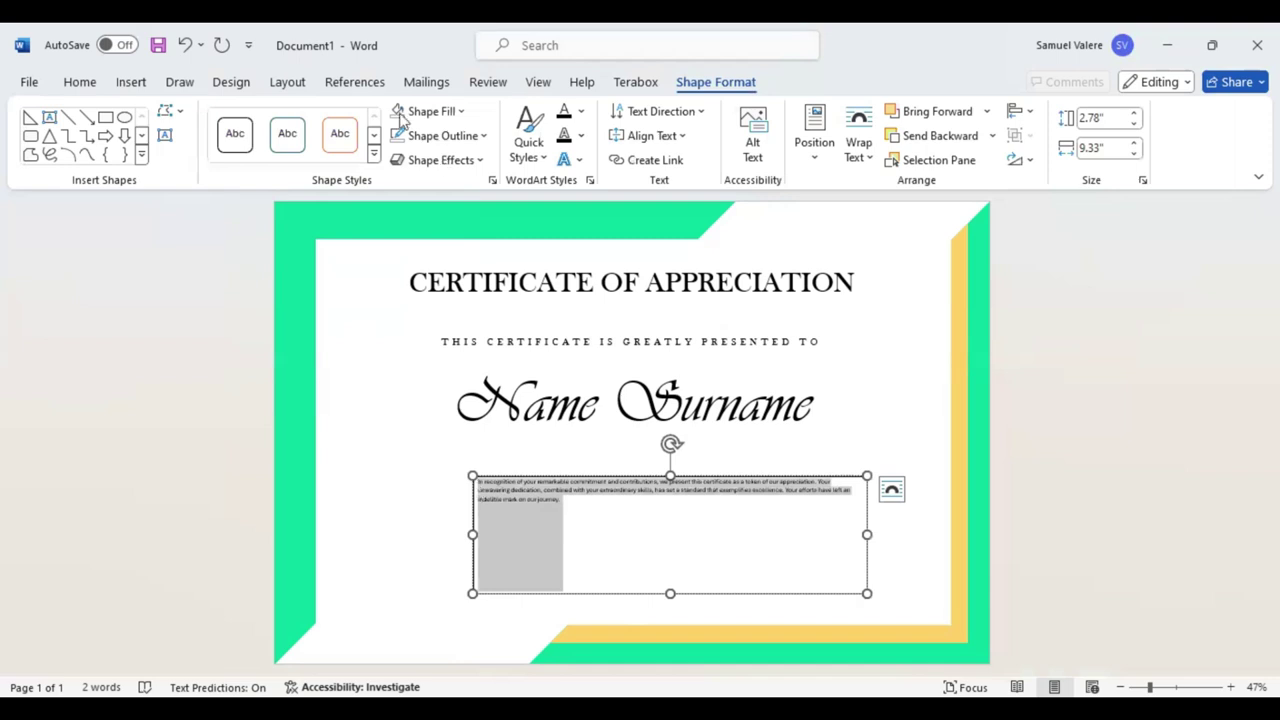
click(80, 84)
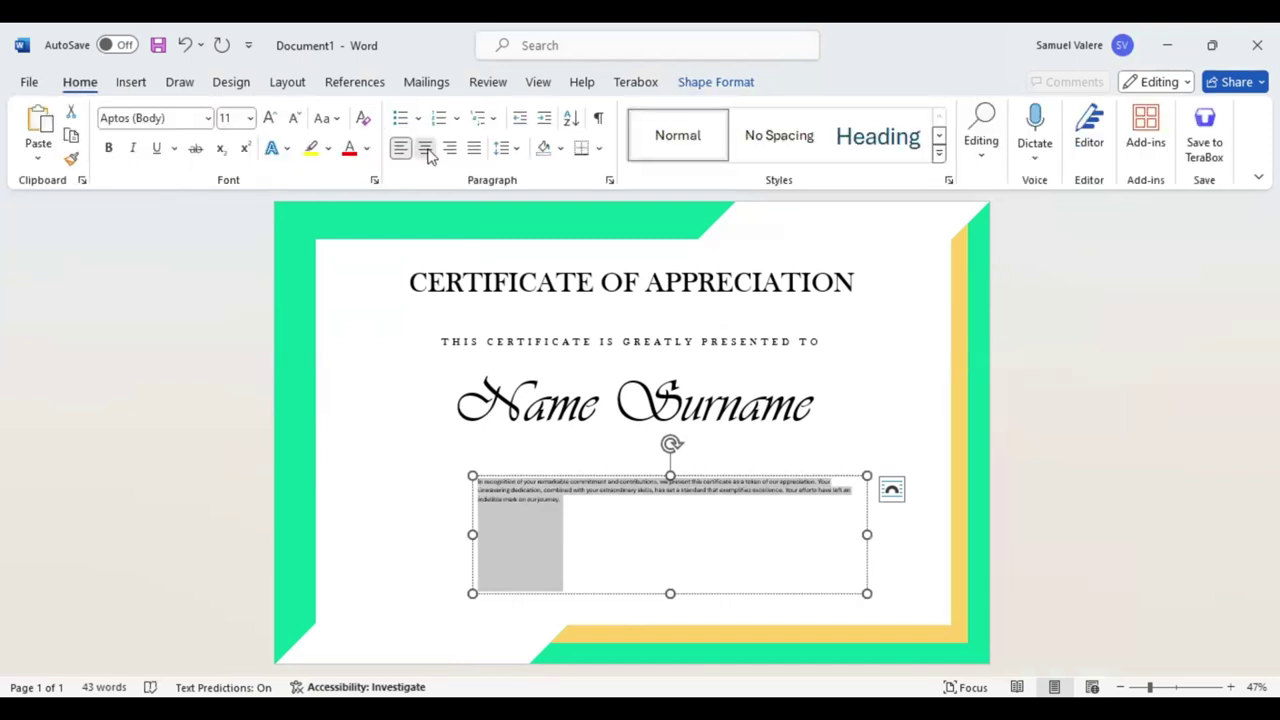
click(425, 147)
click(269, 120)
text(Baskerville Old Face)
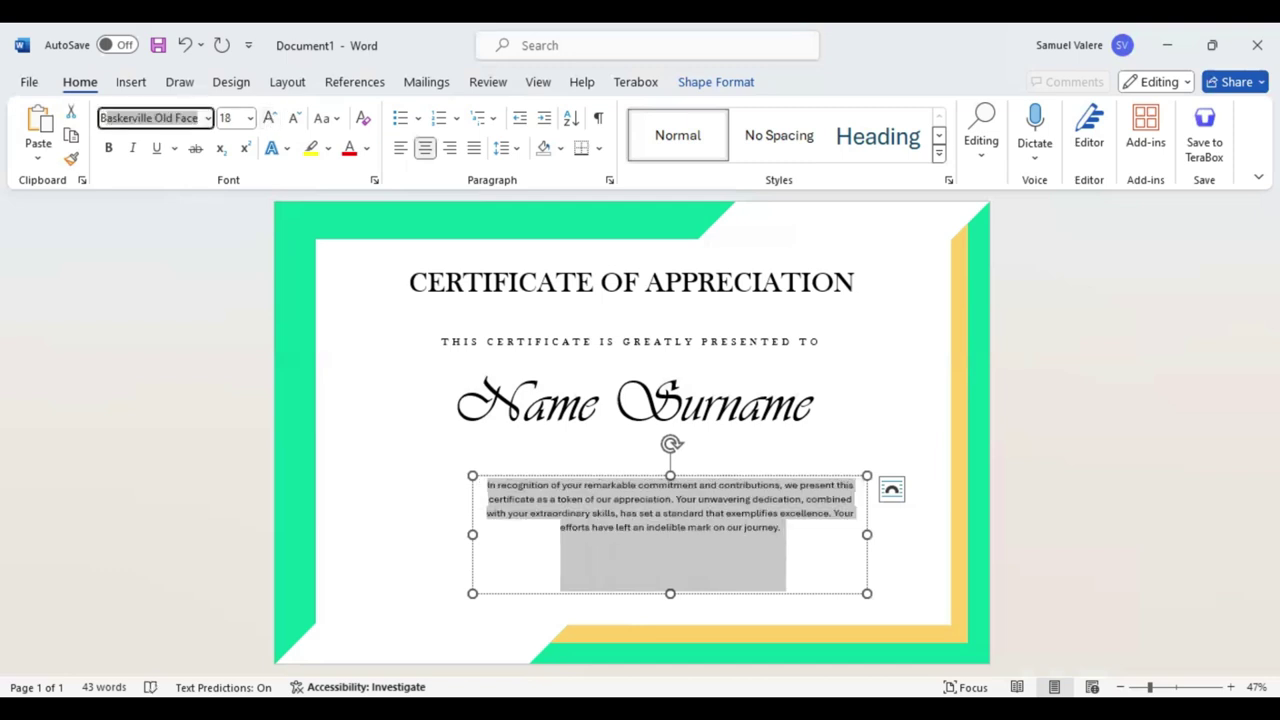
key(Return)
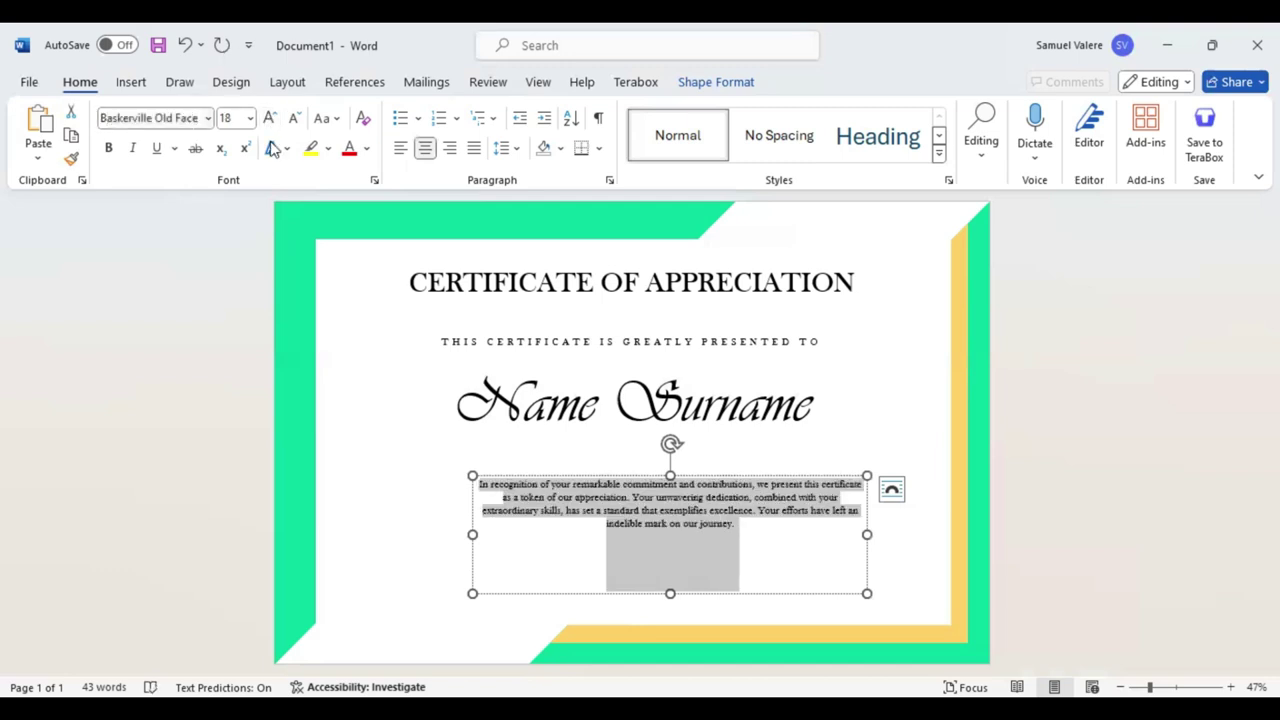
click(269, 120)
click(269, 120)
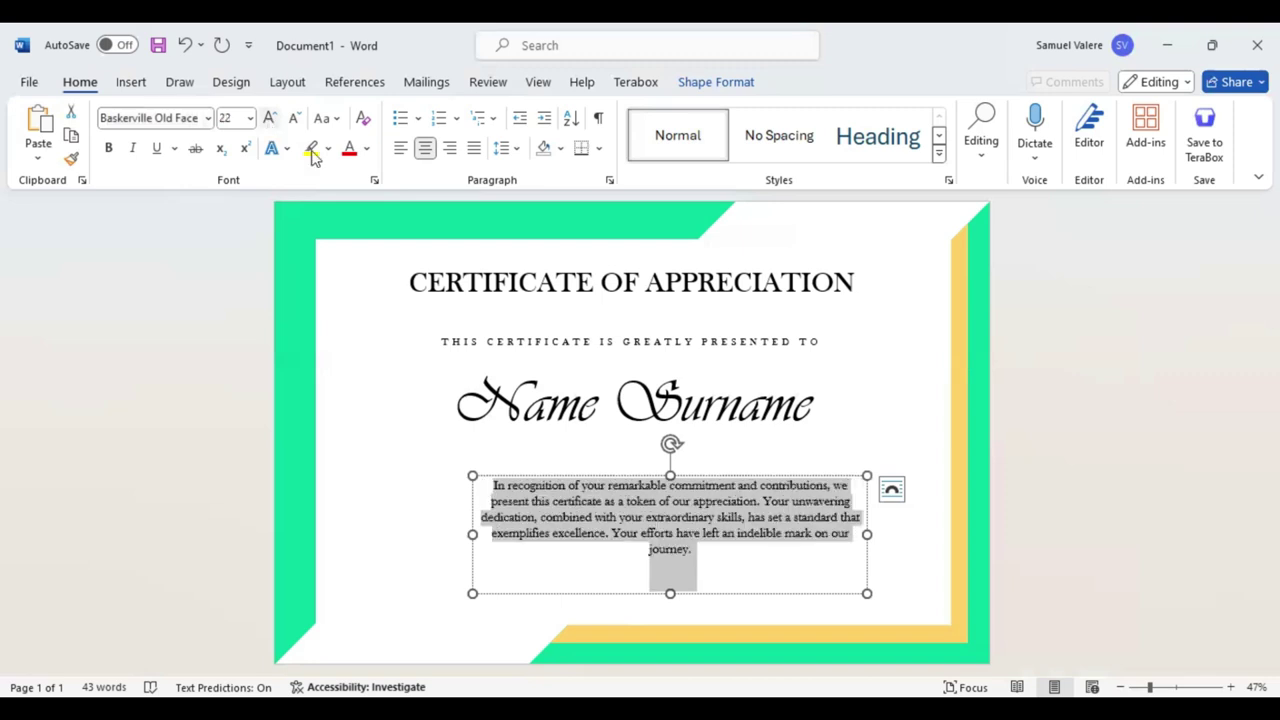
click(269, 119)
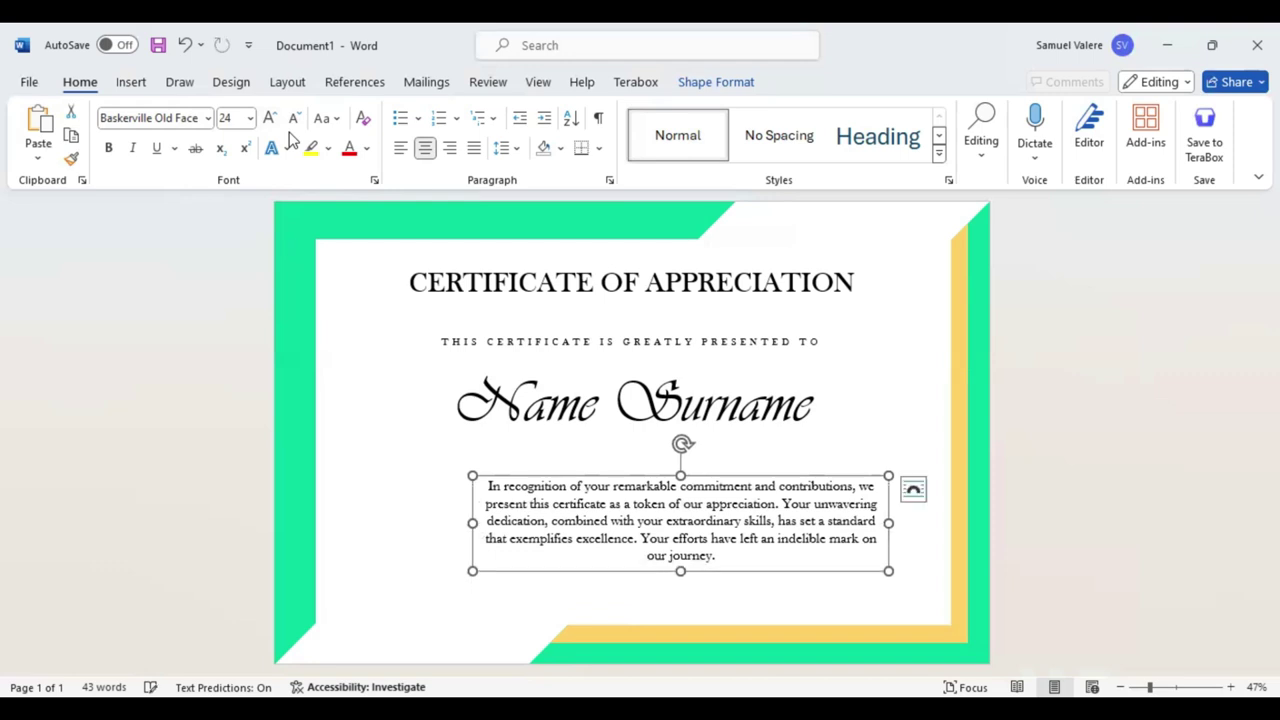
Step: Move the paragraph box to the page centre just below the name
drag(680, 523, 632, 491)
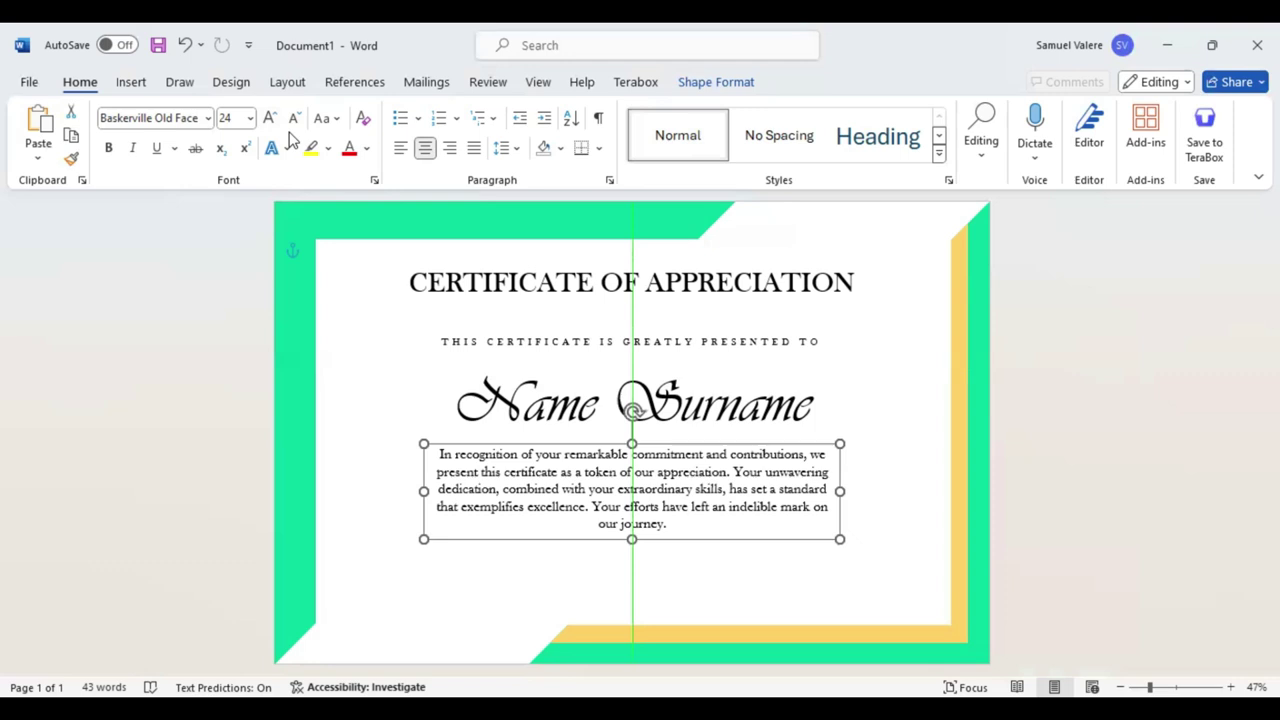
drag(632, 491, 632, 495)
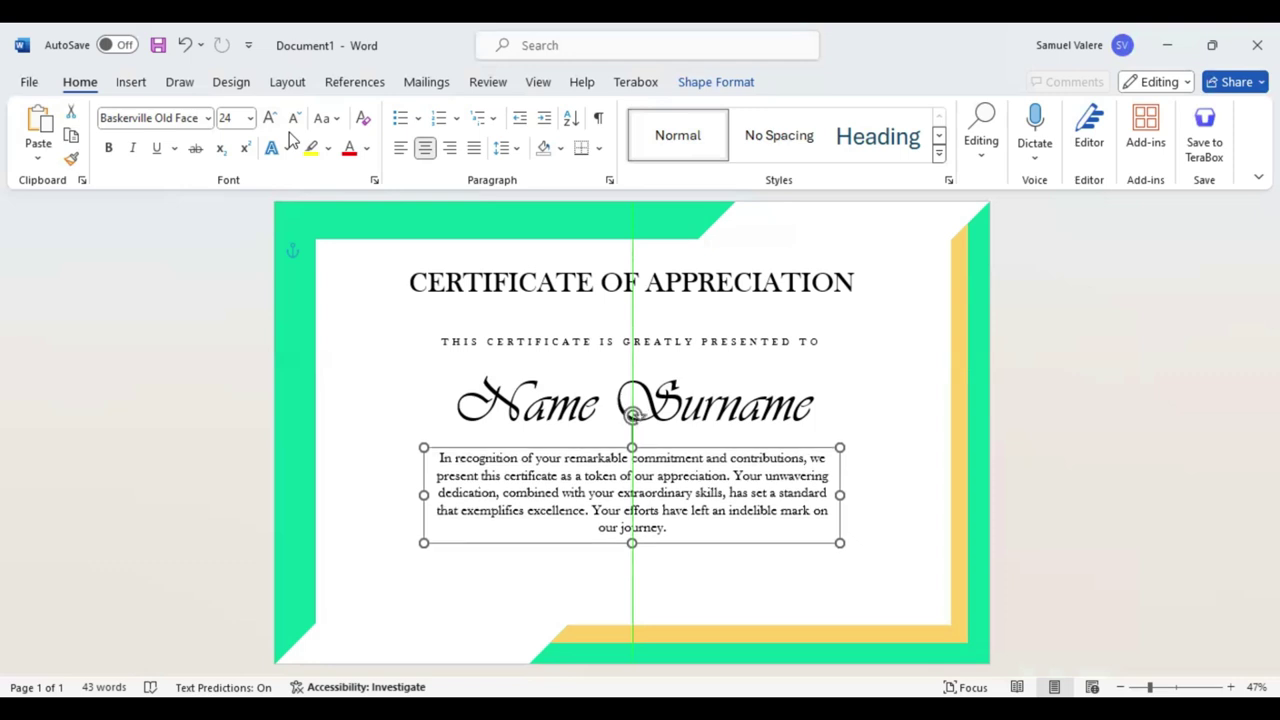
drag(632, 495, 632, 494)
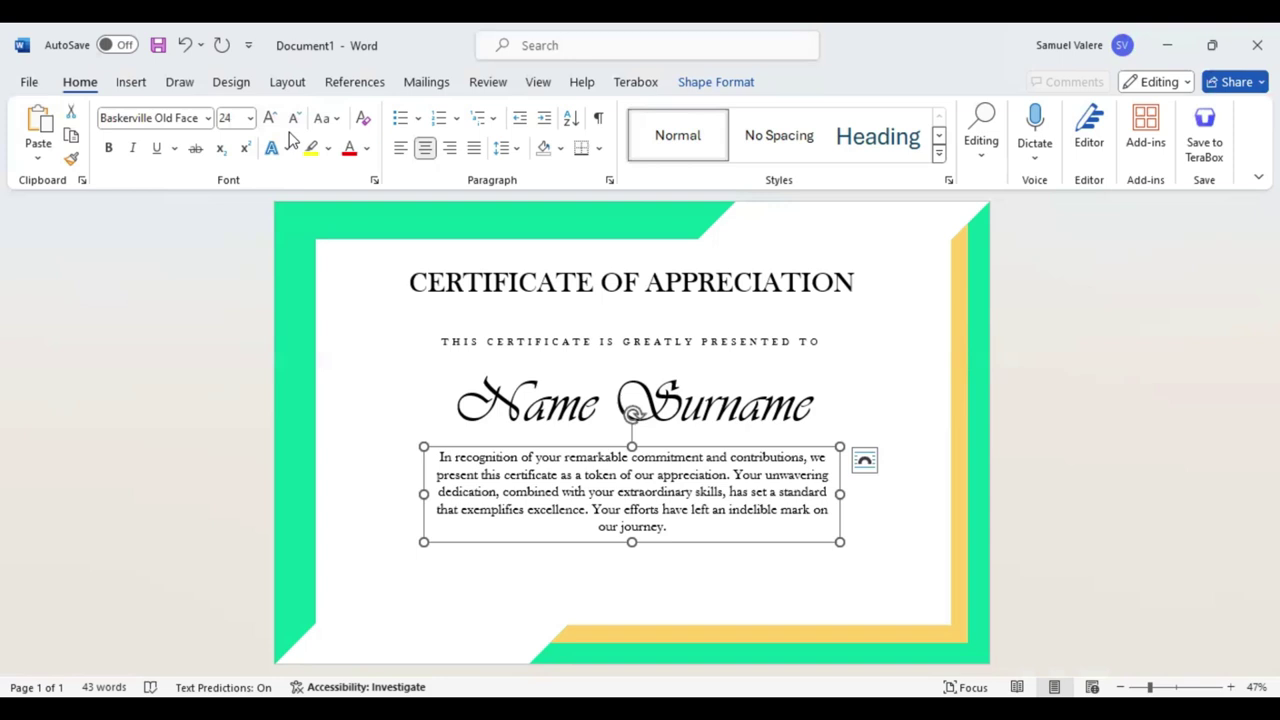
Step: Narrow the Name Surname box to fit its text and re-centre it on the page
click(631, 432)
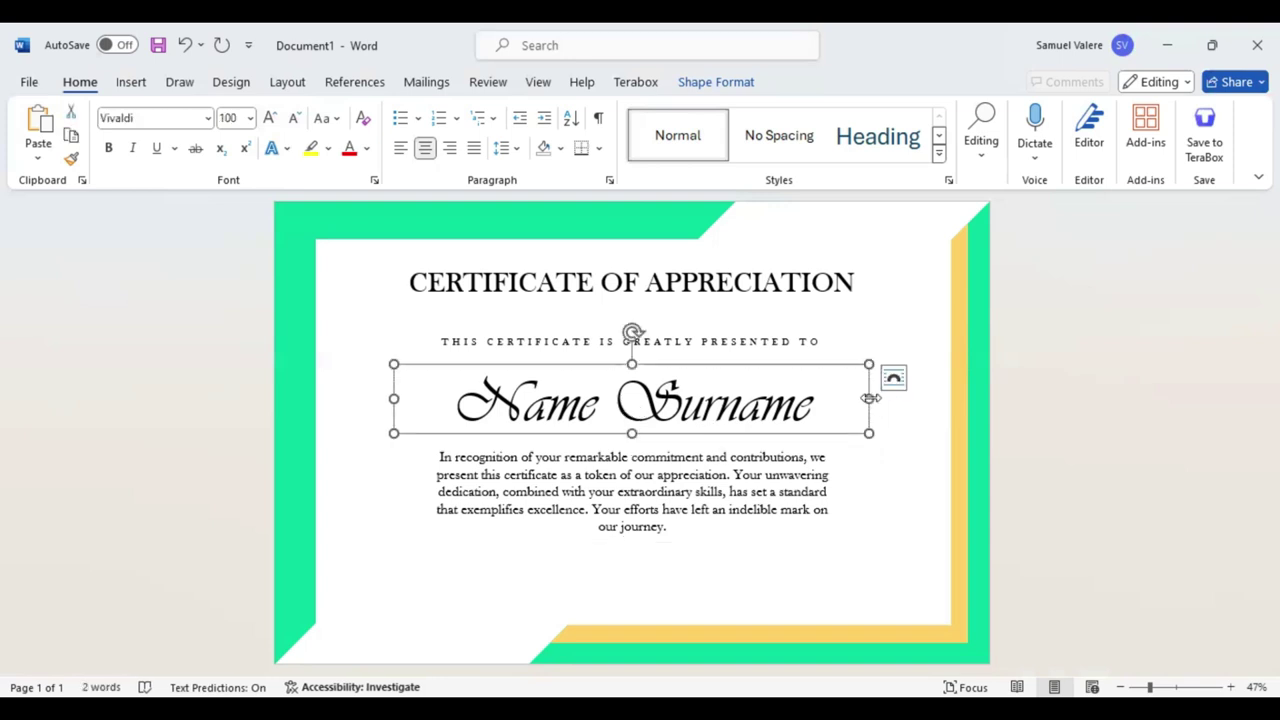
drag(868, 398, 785, 399)
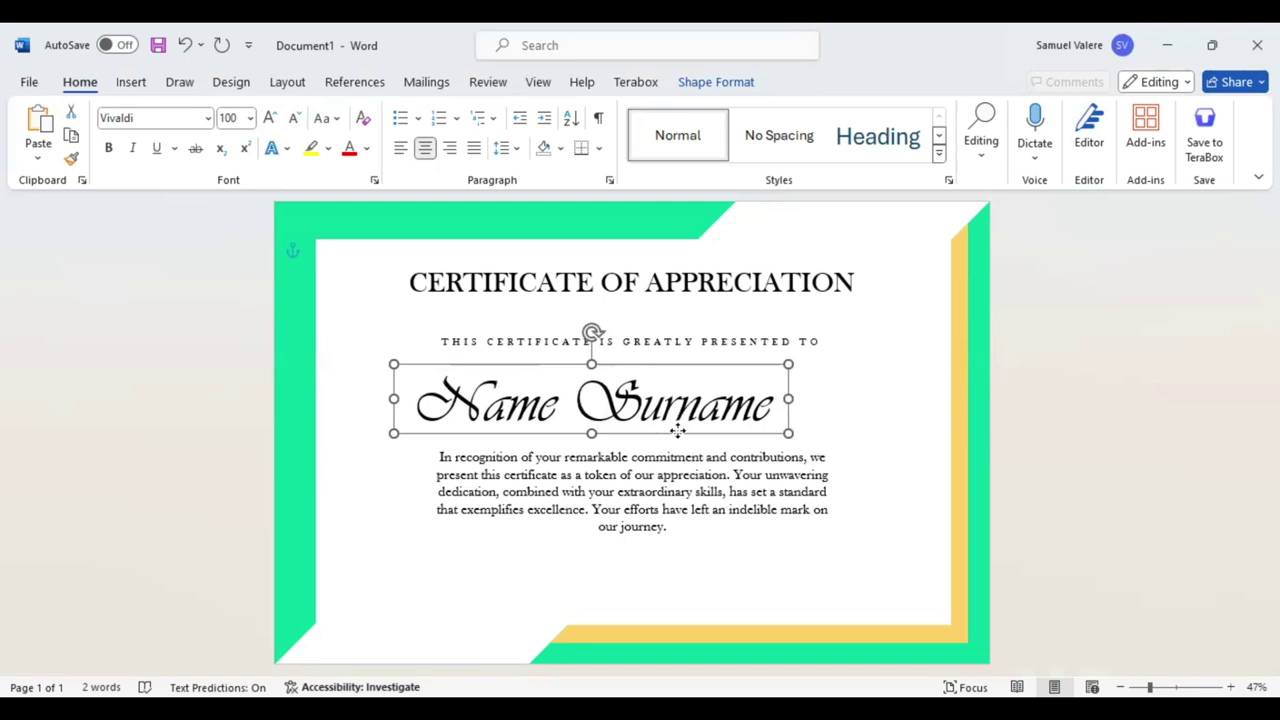
drag(637, 431, 678, 430)
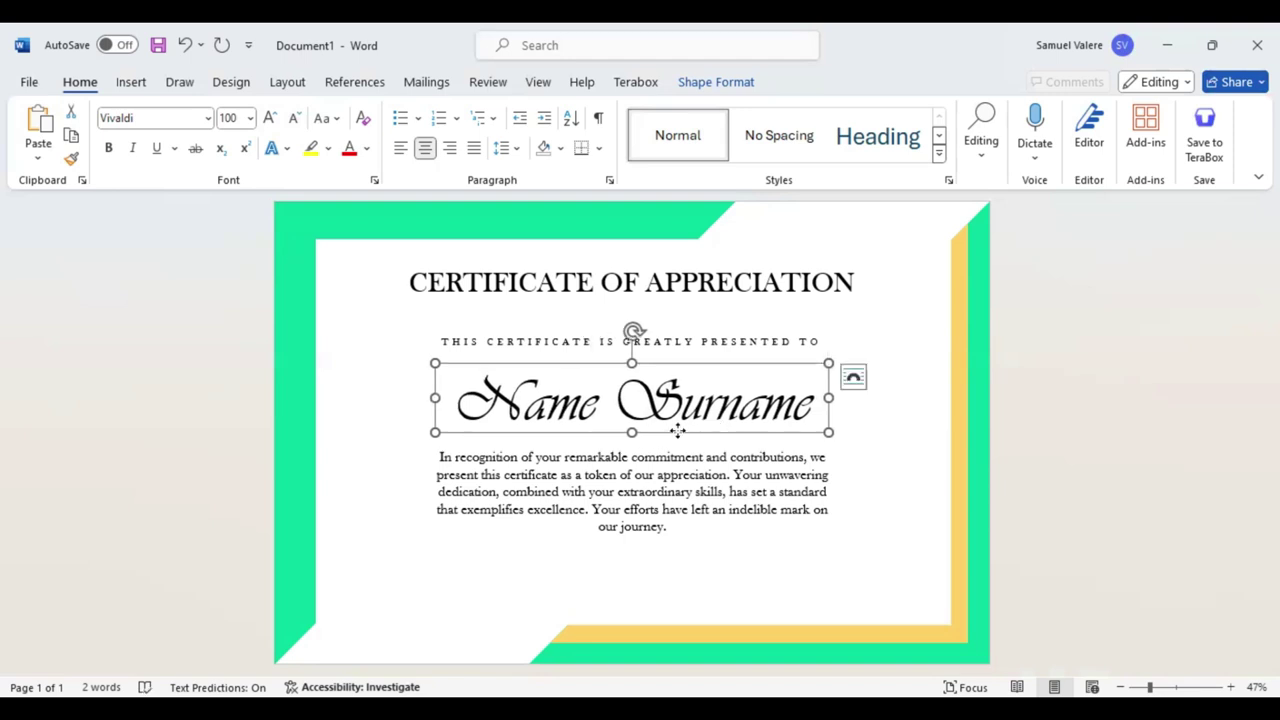
Step: Give the Name Surname text a green text fill
triple_click(815, 380)
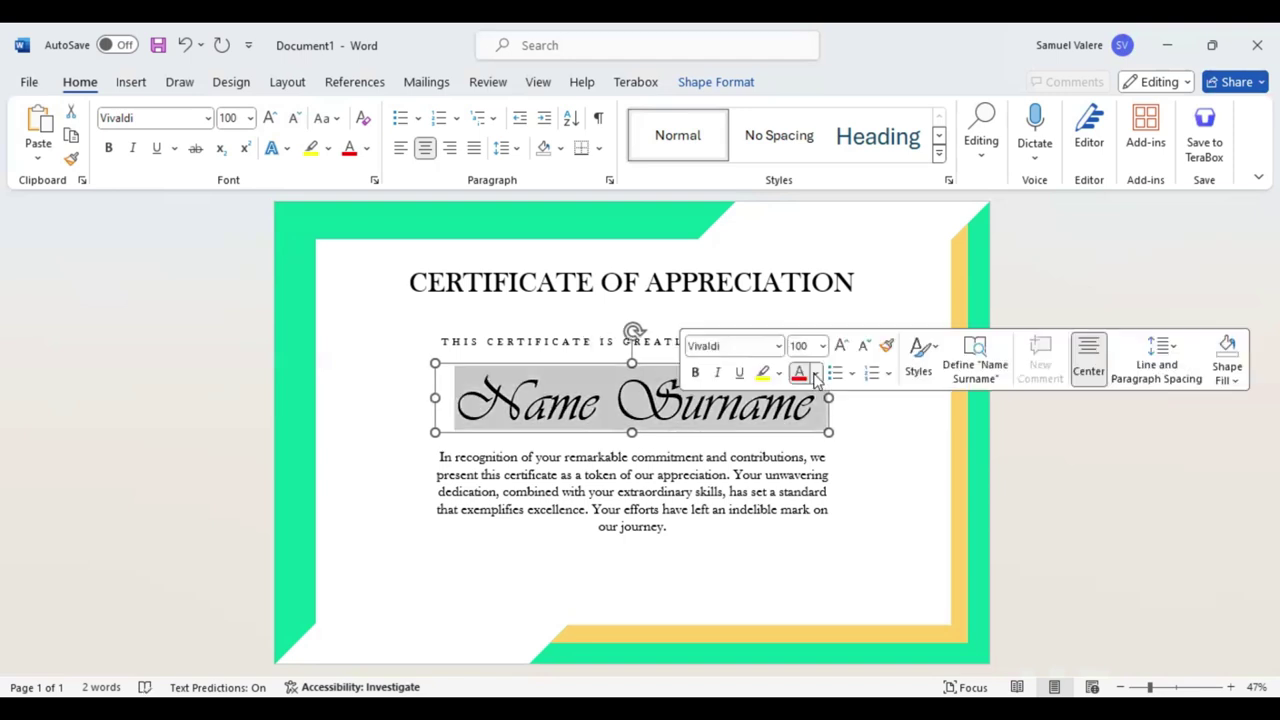
click(815, 375)
mouse_move(841, 343)
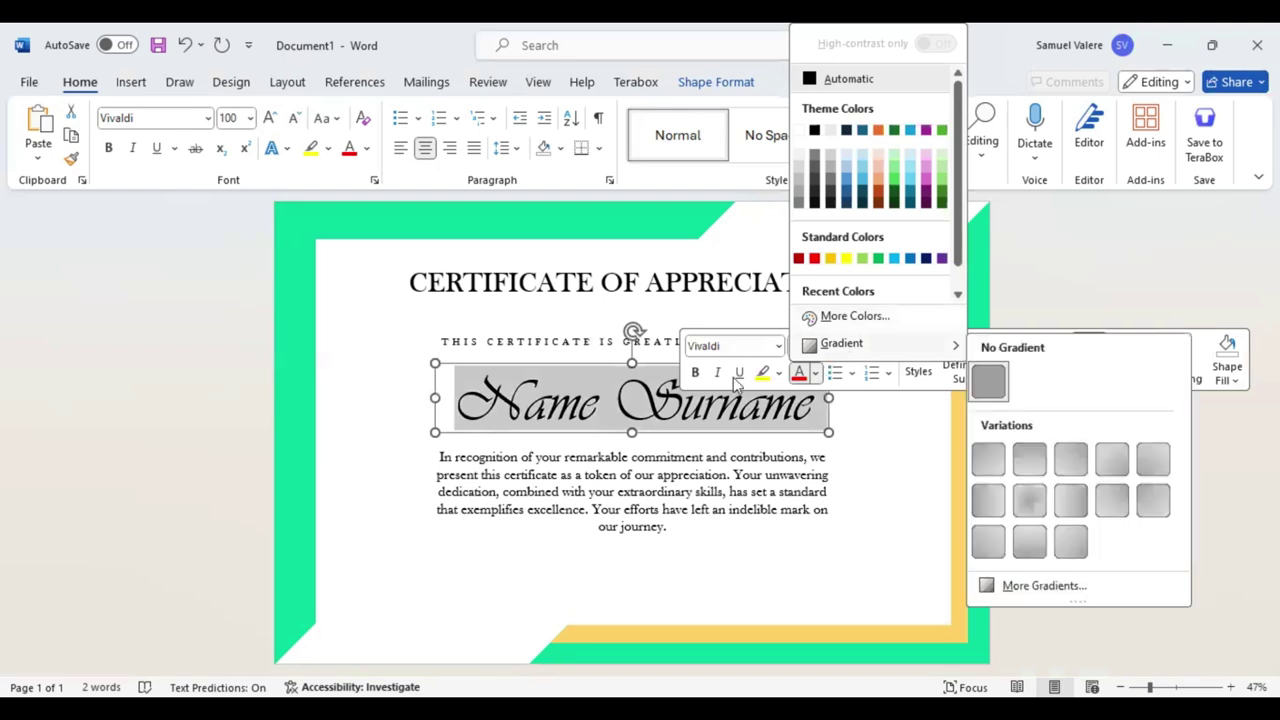
click(716, 82)
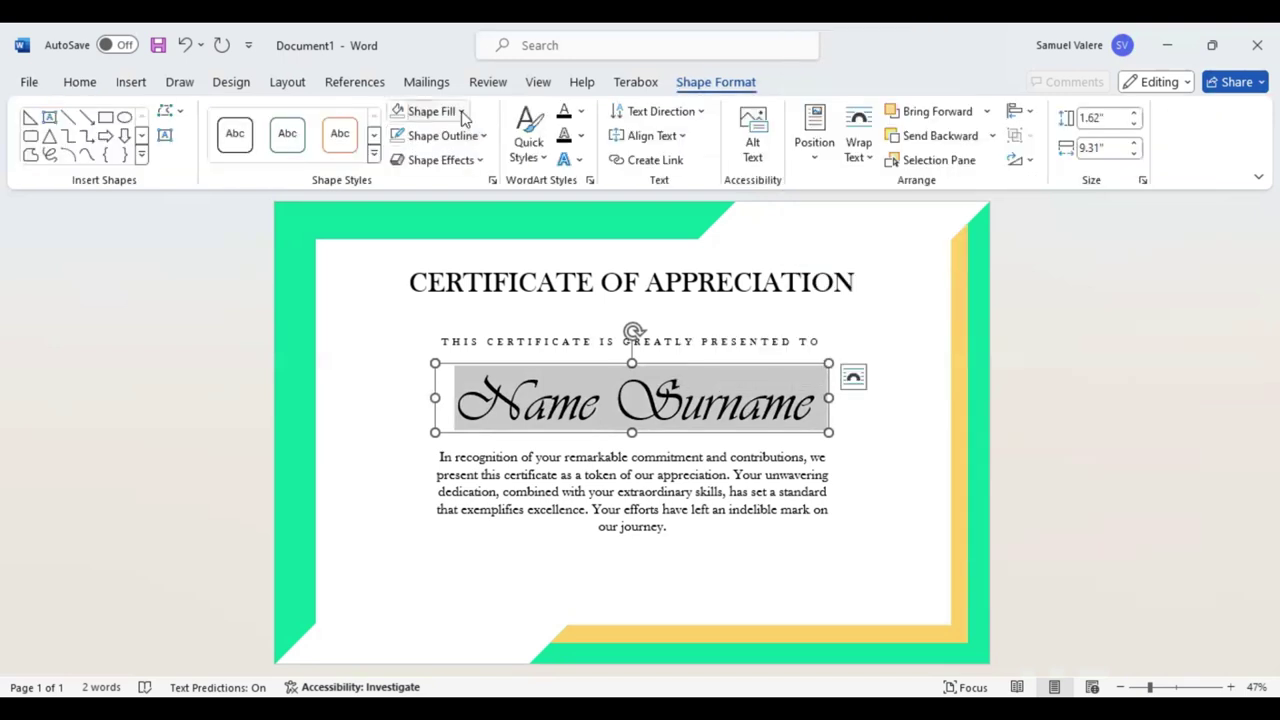
click(582, 112)
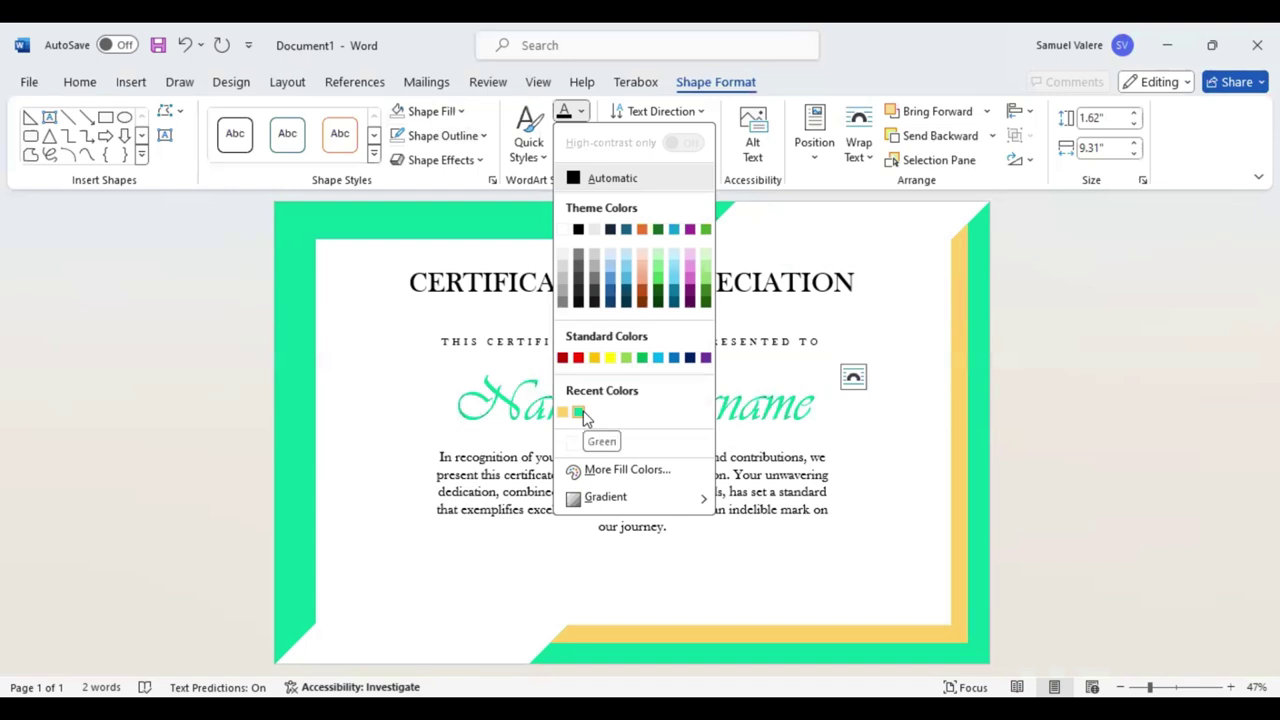
click(580, 413)
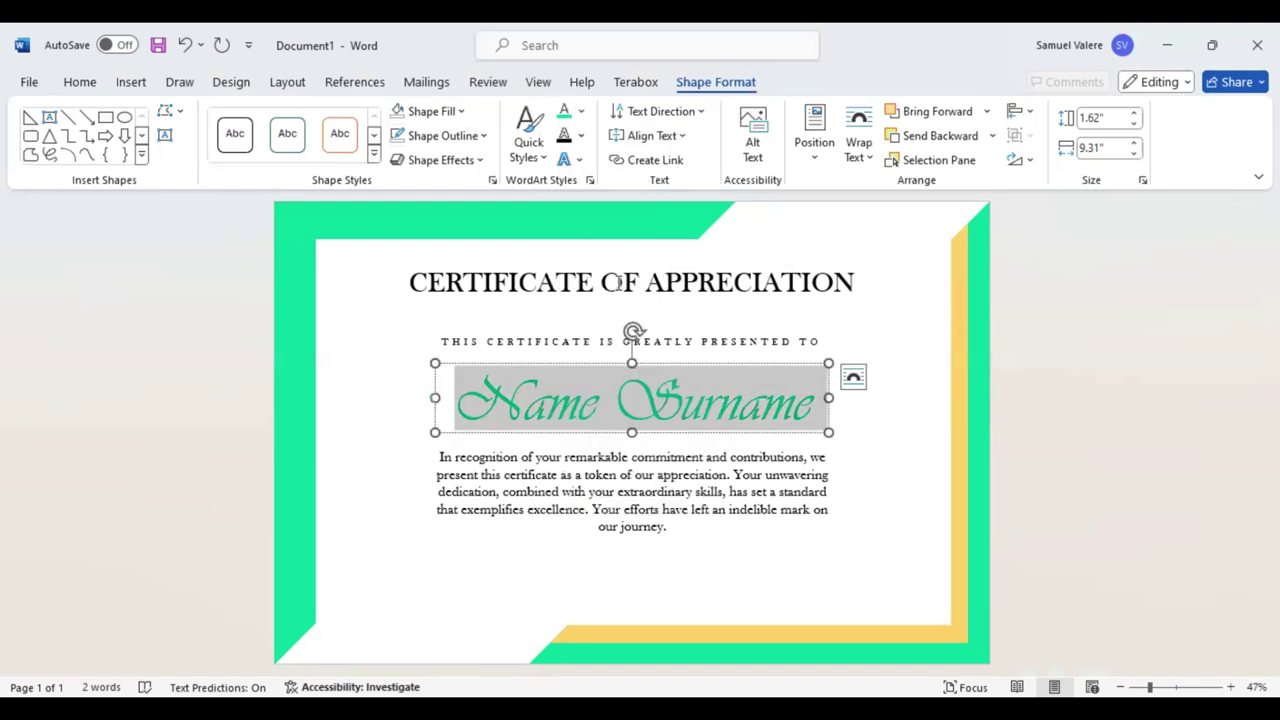
Step: Colour the certificate title green
right_click(752, 258)
click(751, 250)
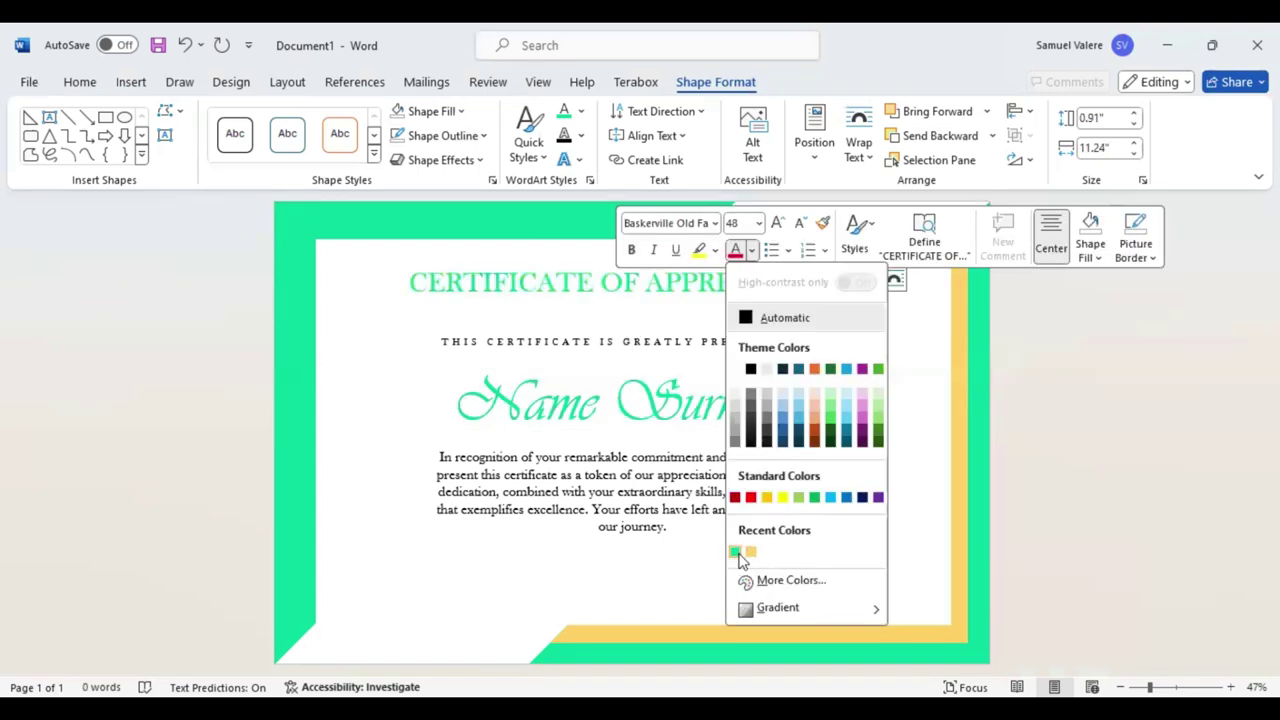
click(736, 552)
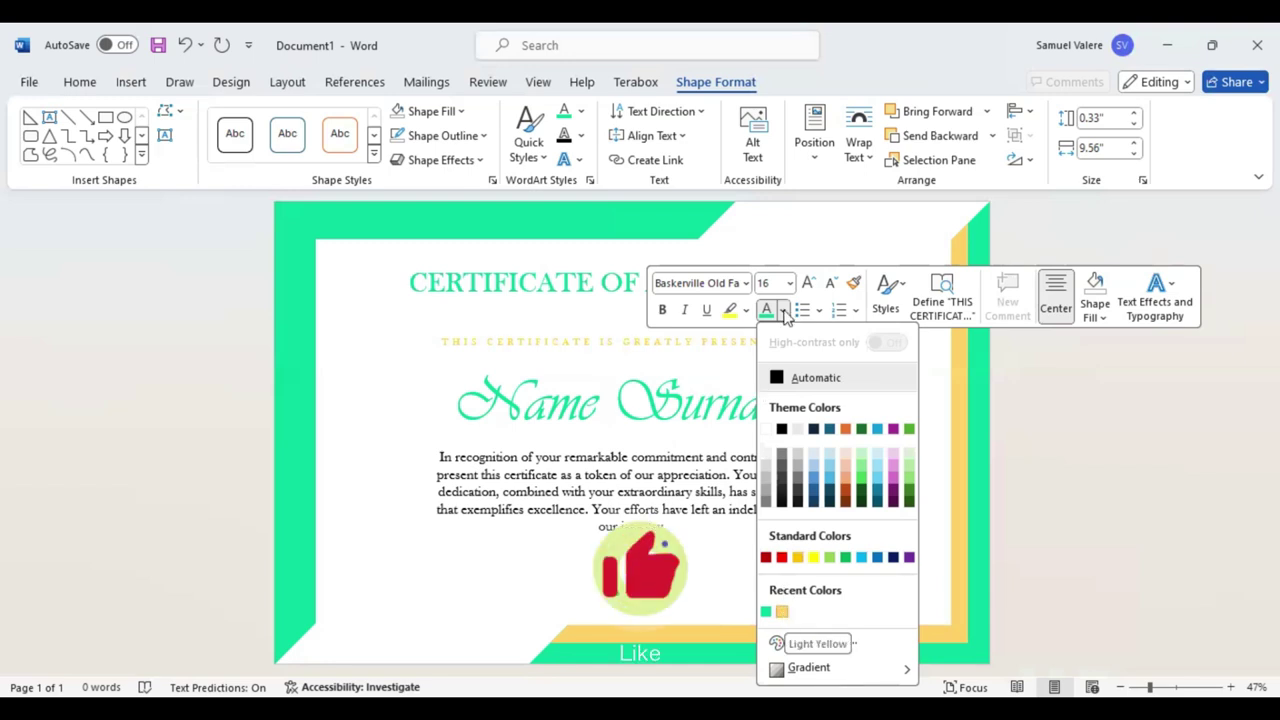
Step: Change the presented-to subtitle to a darker custom gold shade
click(822, 643)
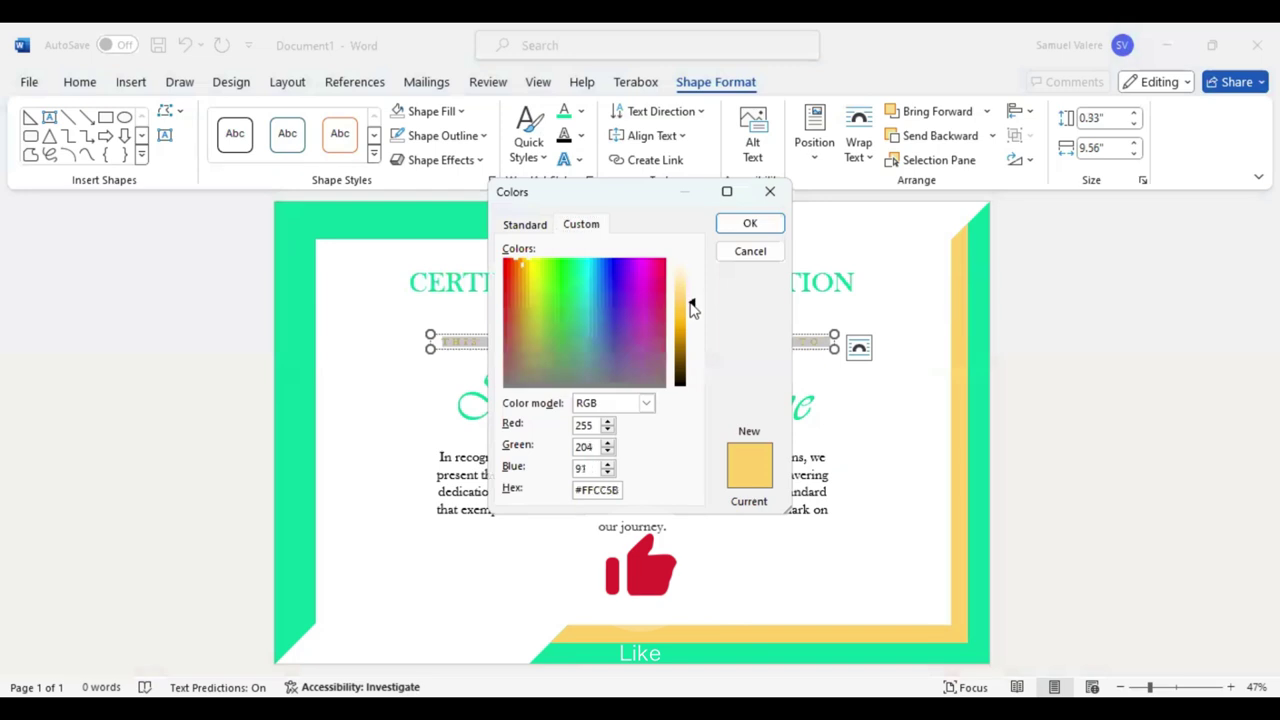
drag(690, 305, 695, 343)
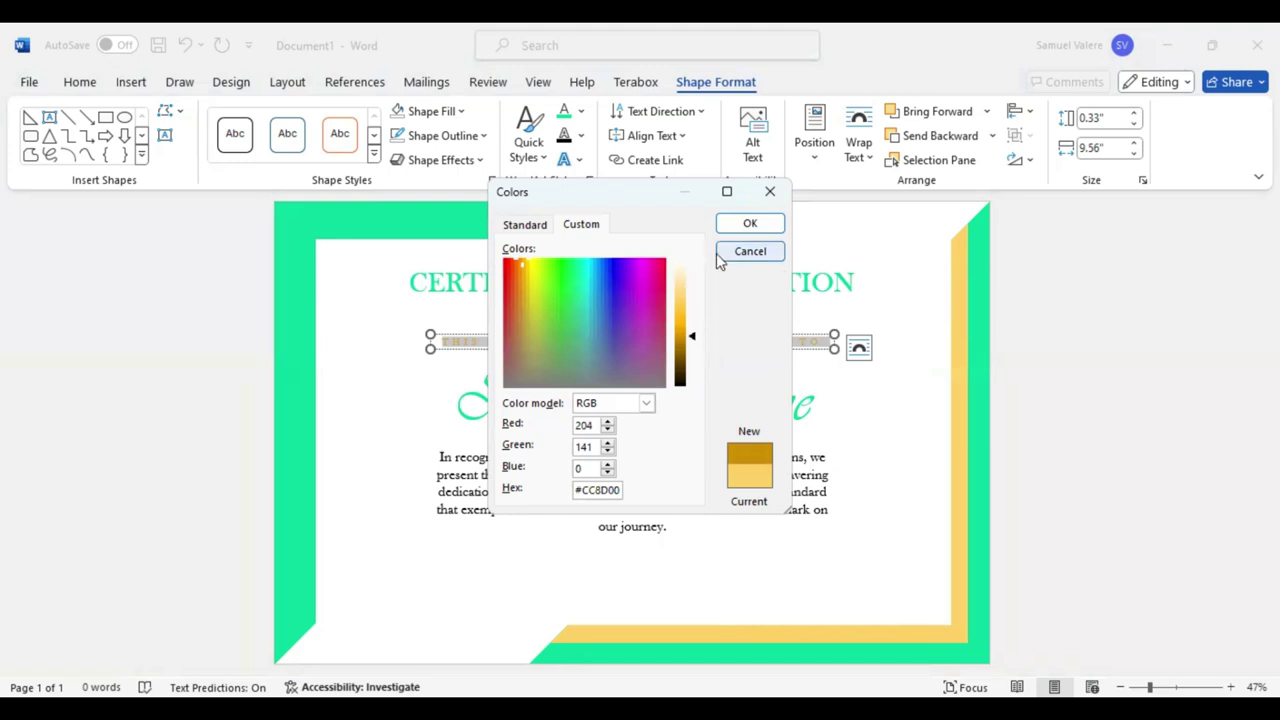
key(Return)
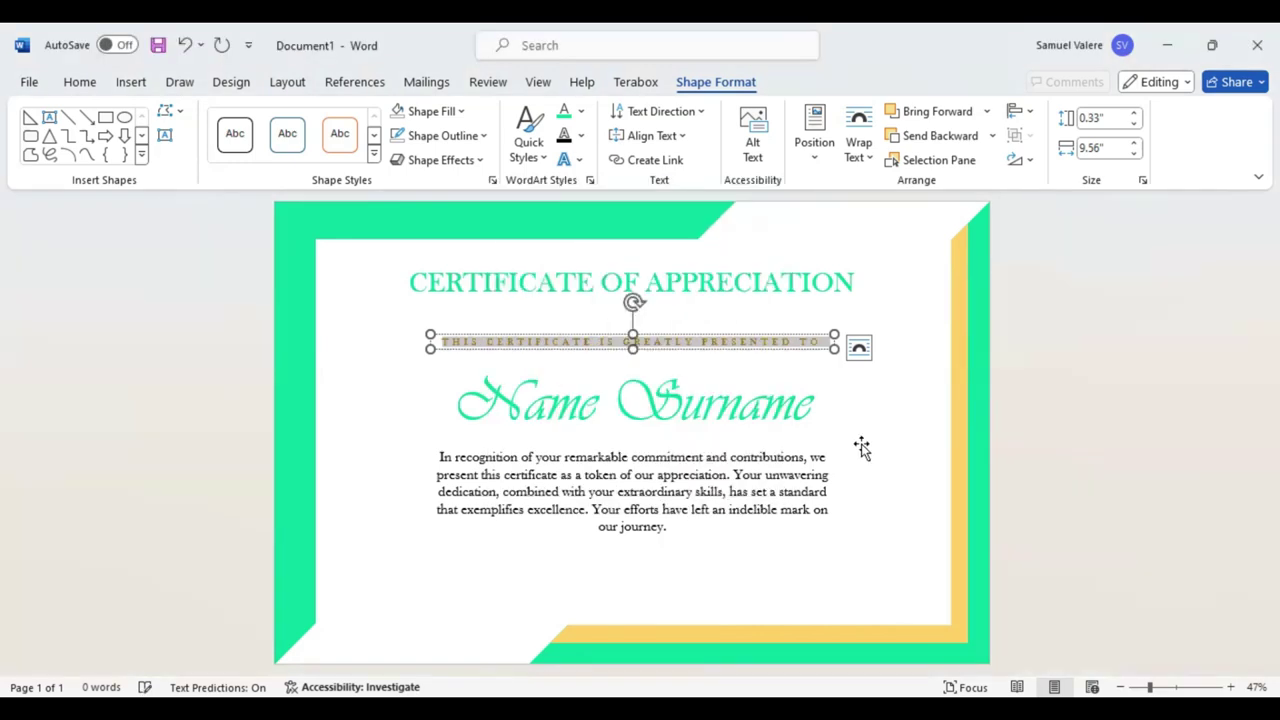
click(856, 449)
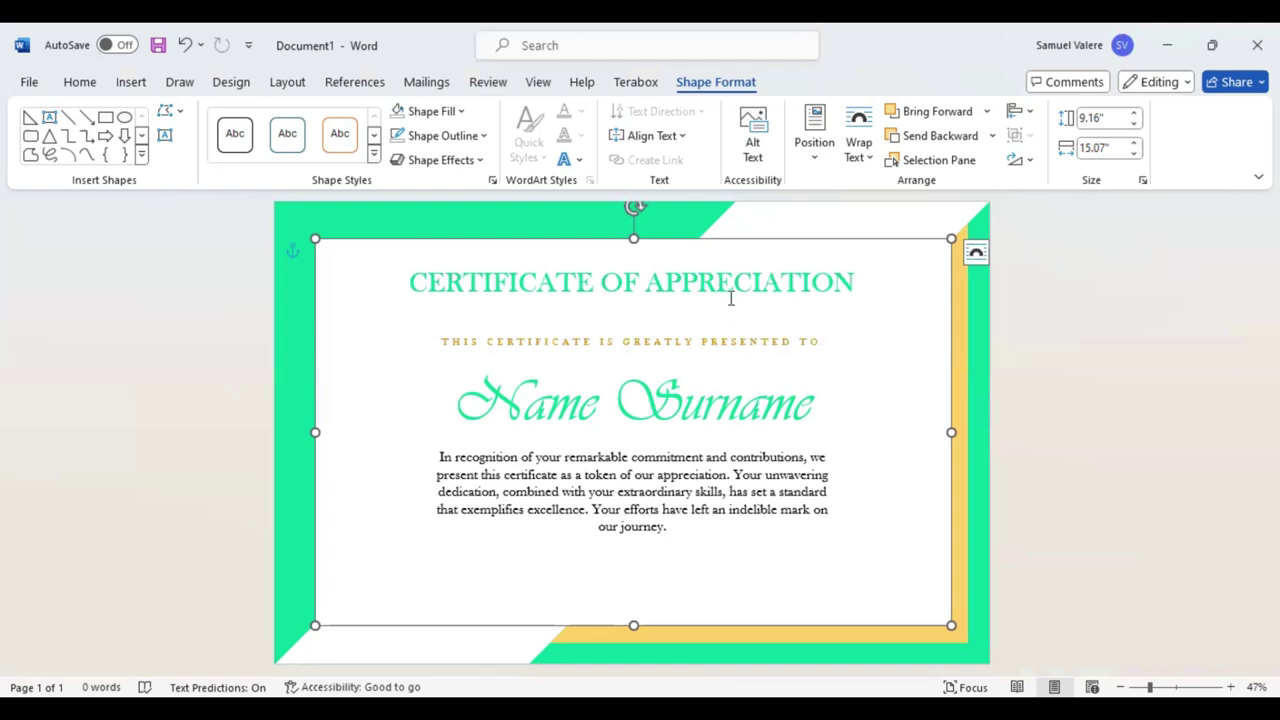
Step: Add a Signature text box near the certificate's bottom-left
click(166, 137)
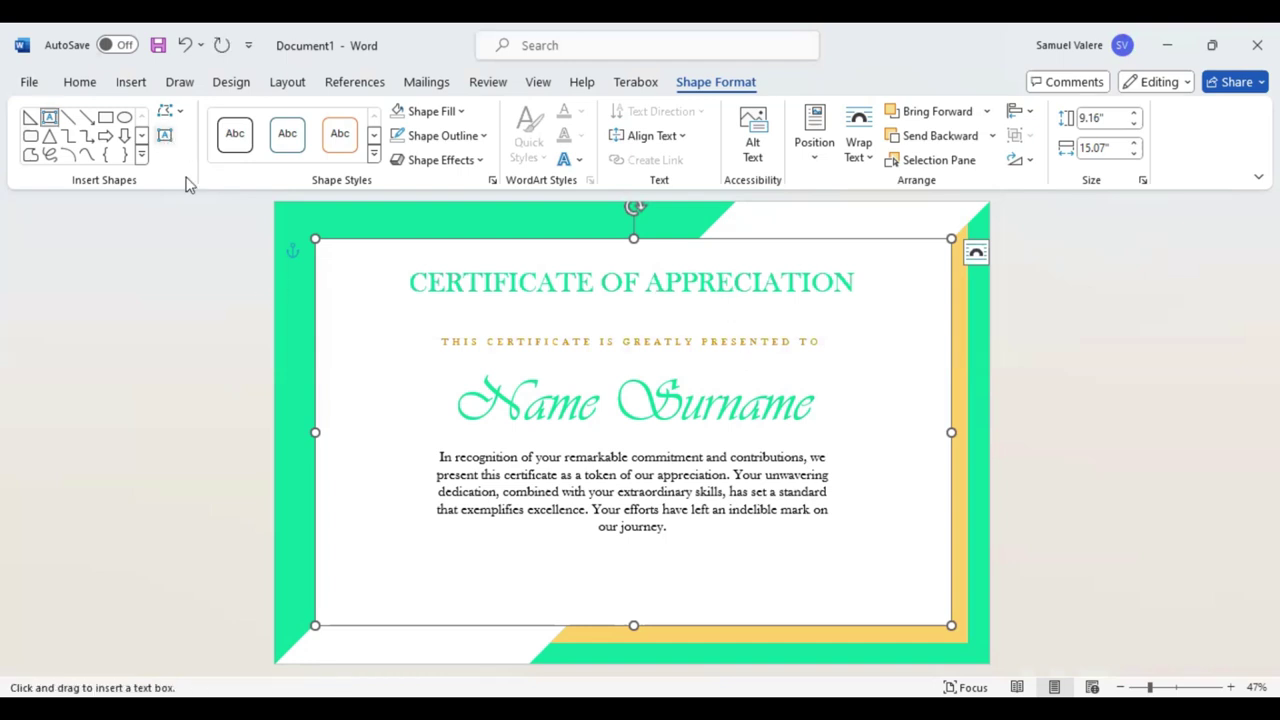
drag(428, 585, 516, 608)
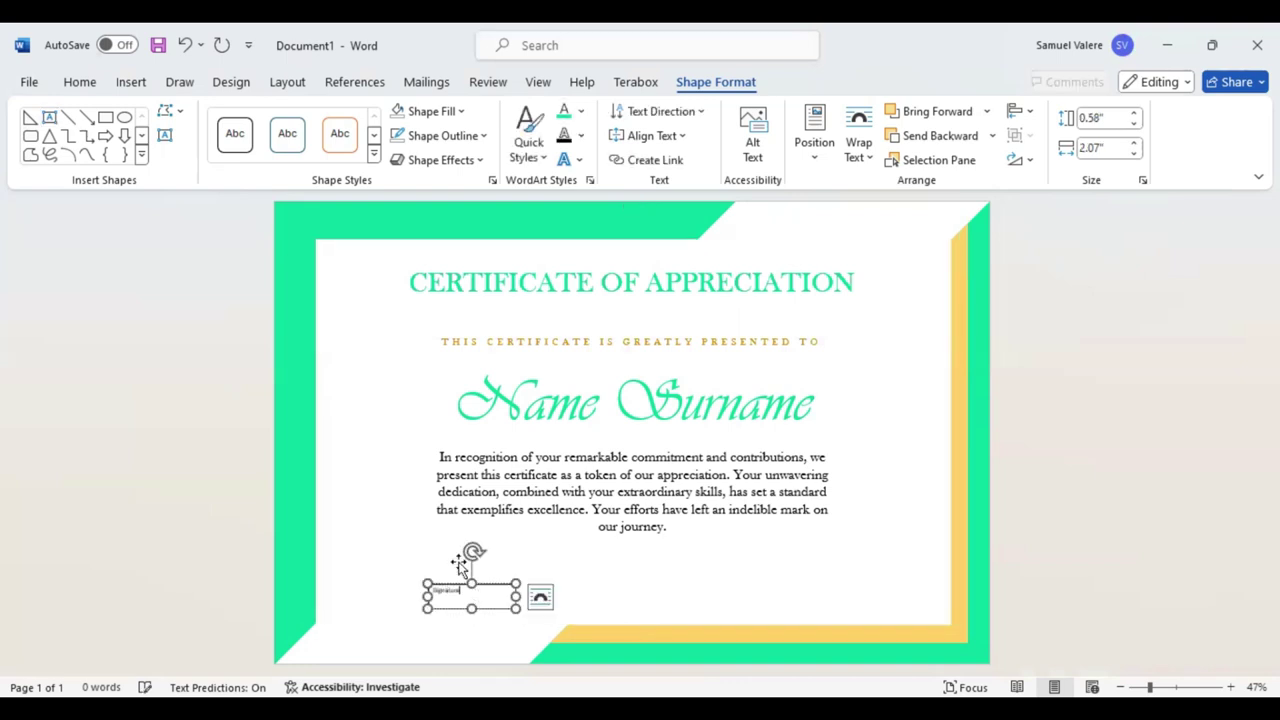
drag(462, 590, 422, 590)
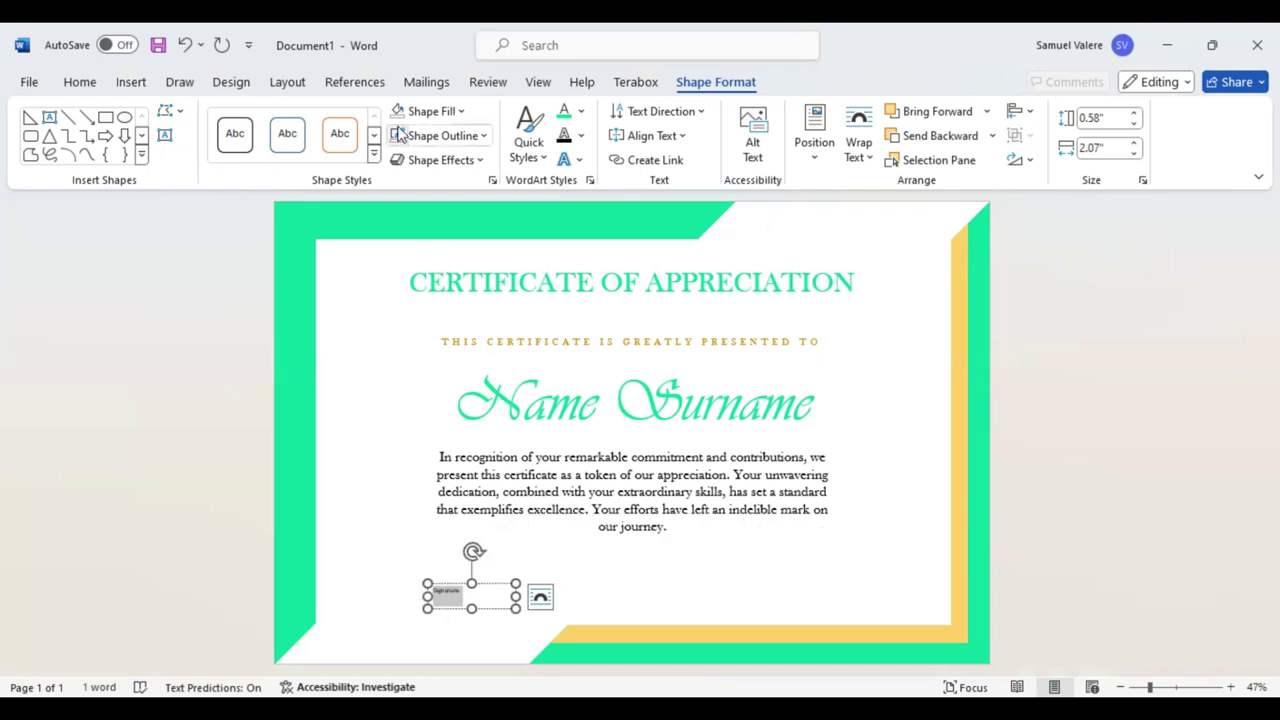
Step: Format the Signature text as centred, 16 pt Baskerville Old Face, in uppercase
click(85, 80)
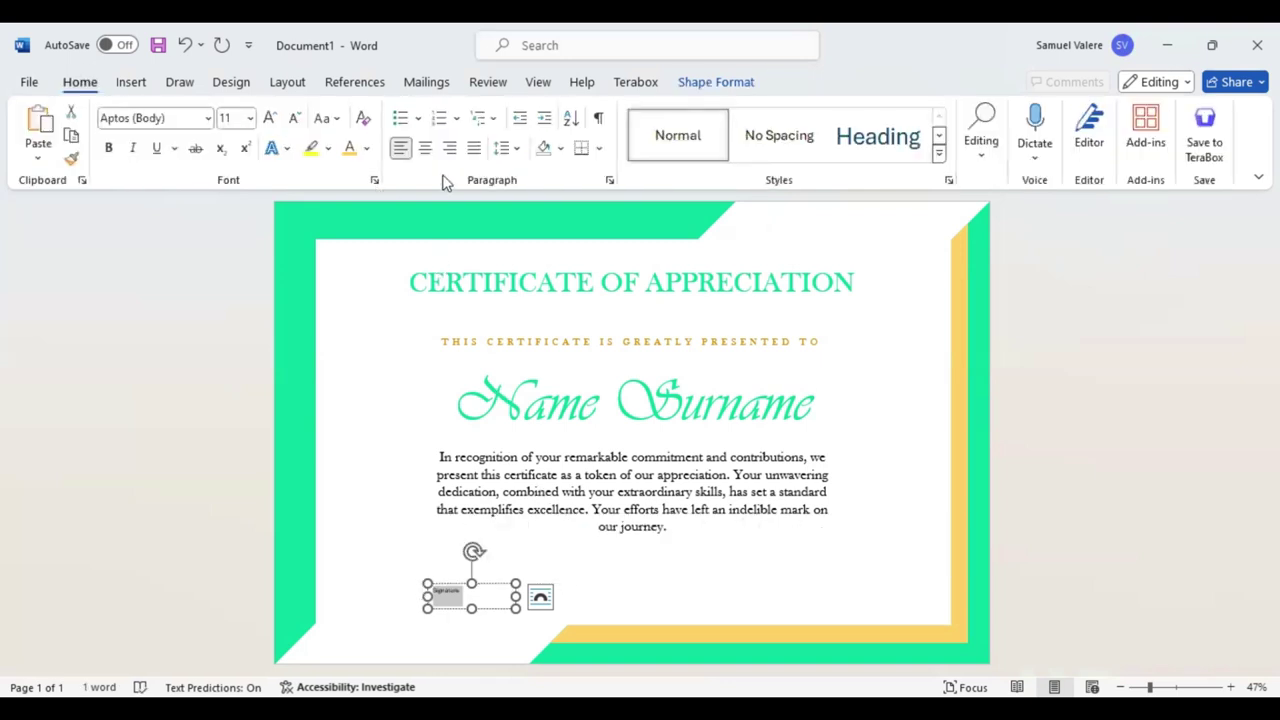
click(425, 148)
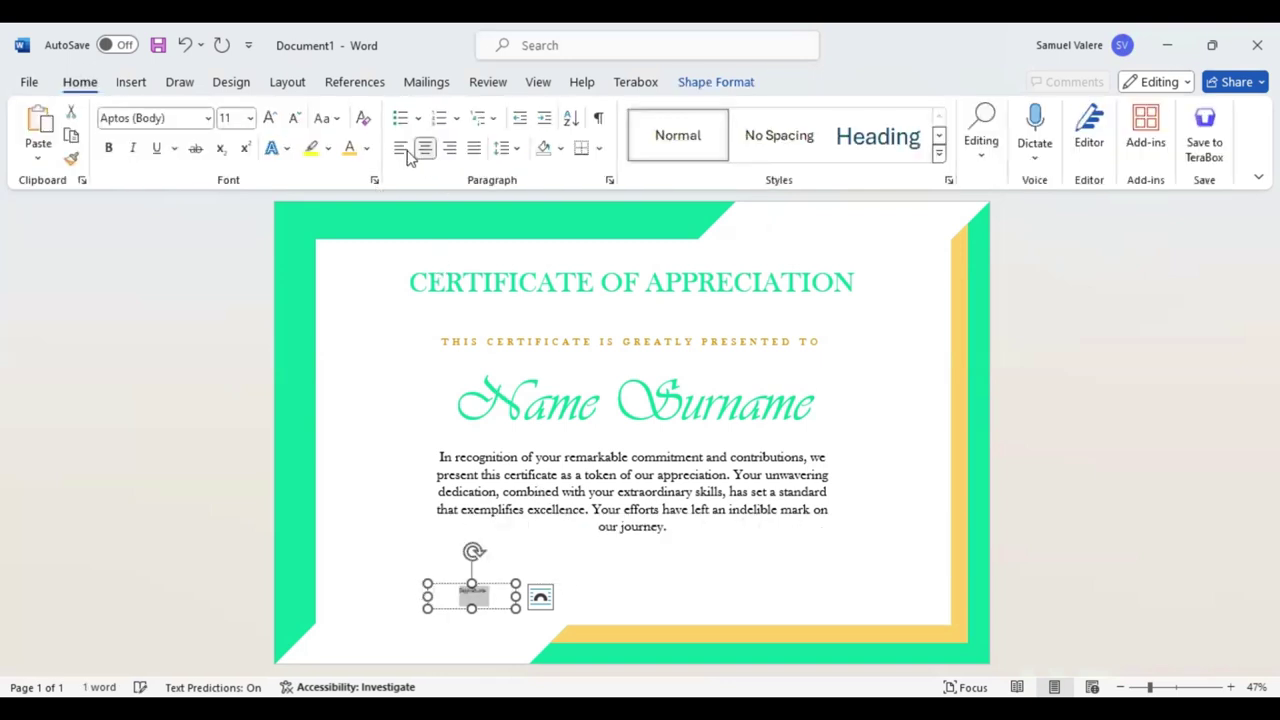
click(272, 118)
click(272, 118)
click(272, 118)
click(190, 118)
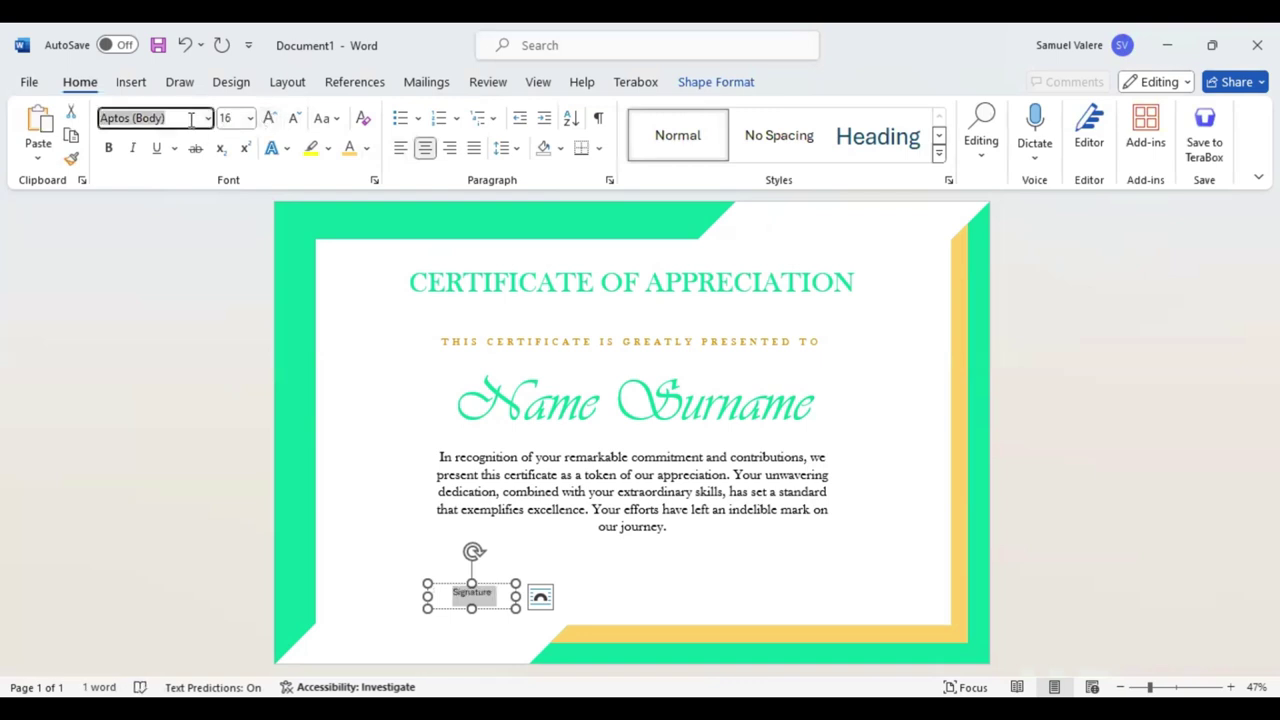
text(Baskerville Old Face)
key(Return)
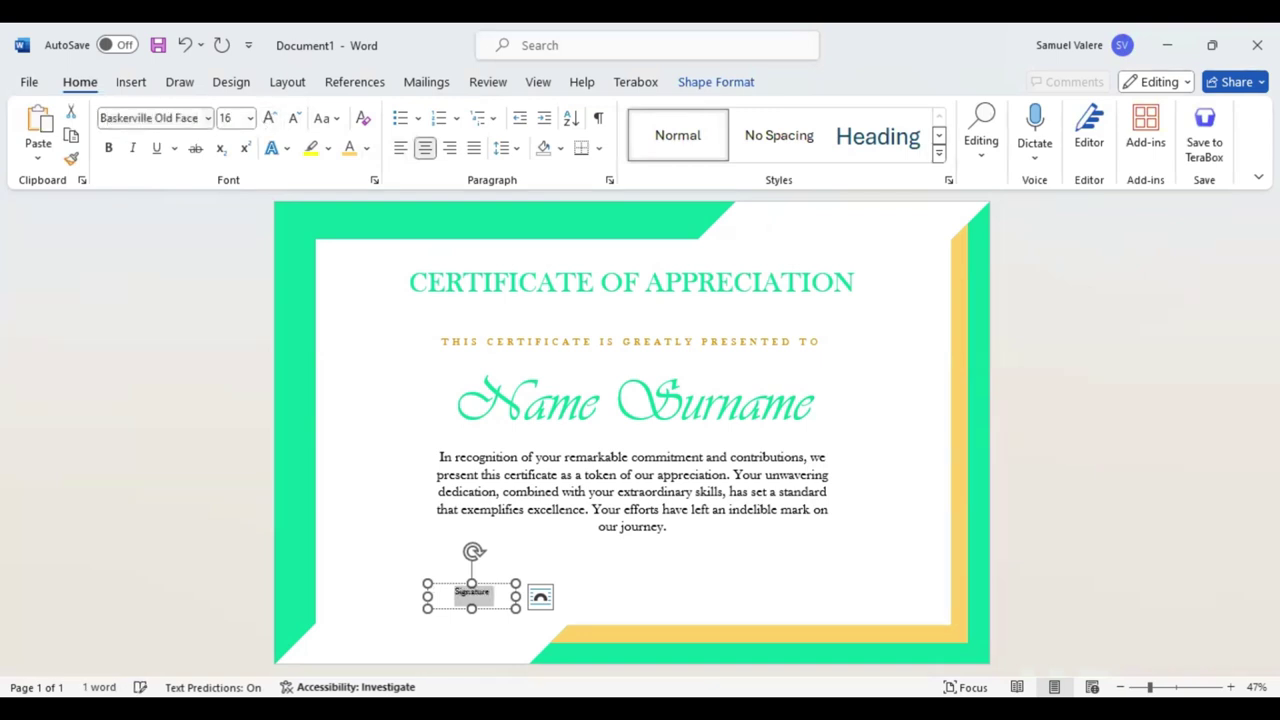
click(335, 120)
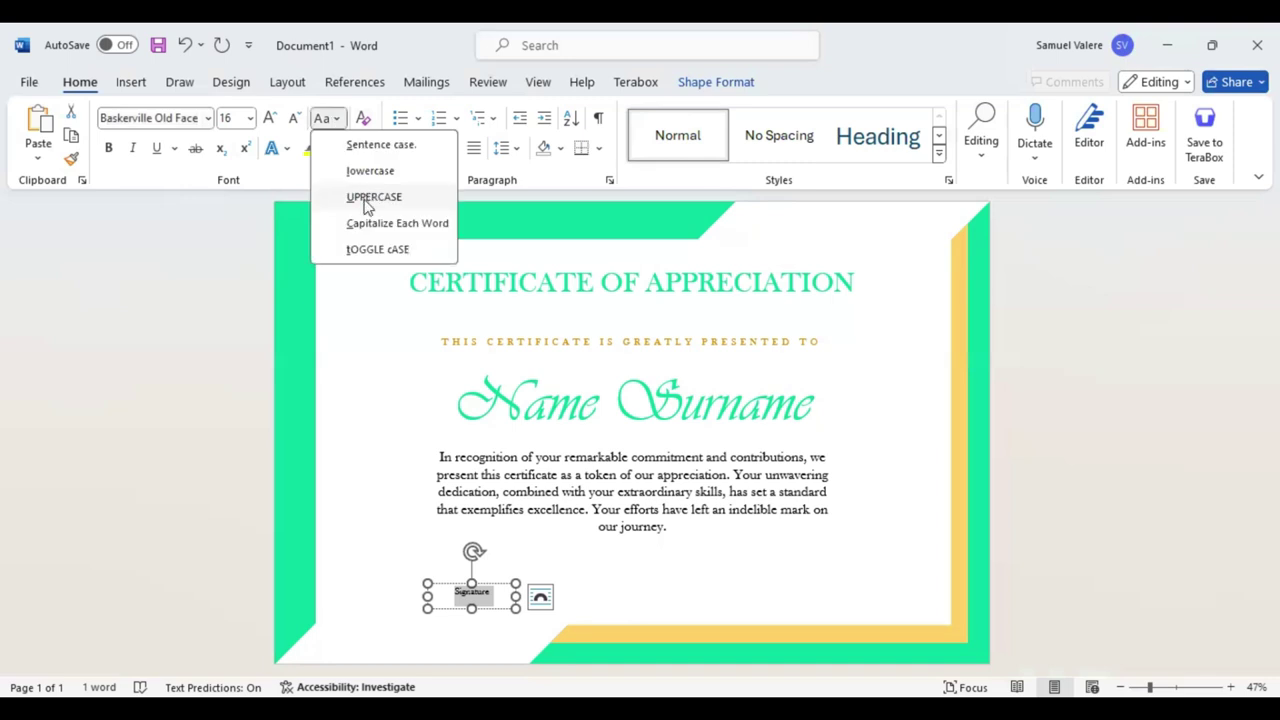
click(372, 197)
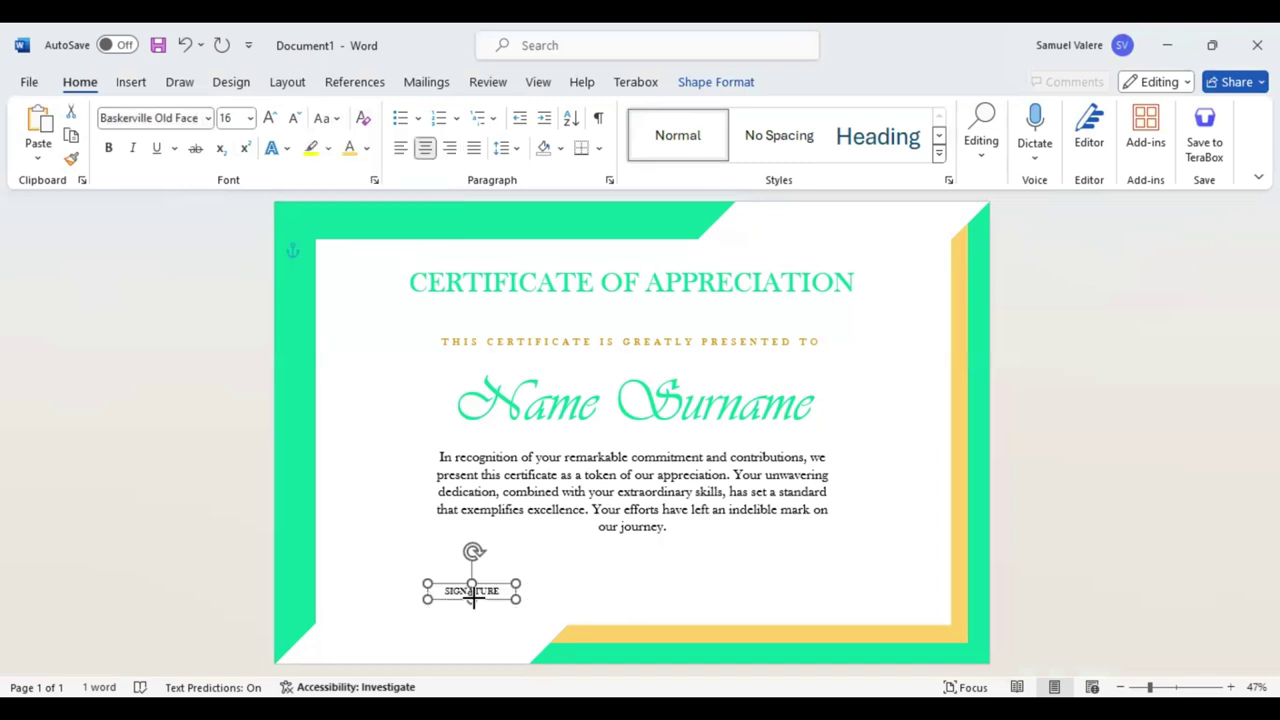
Step: Copy the SIGNATURE box to the right side and move both labels lower together
click(473, 595)
drag(487, 598, 492, 600)
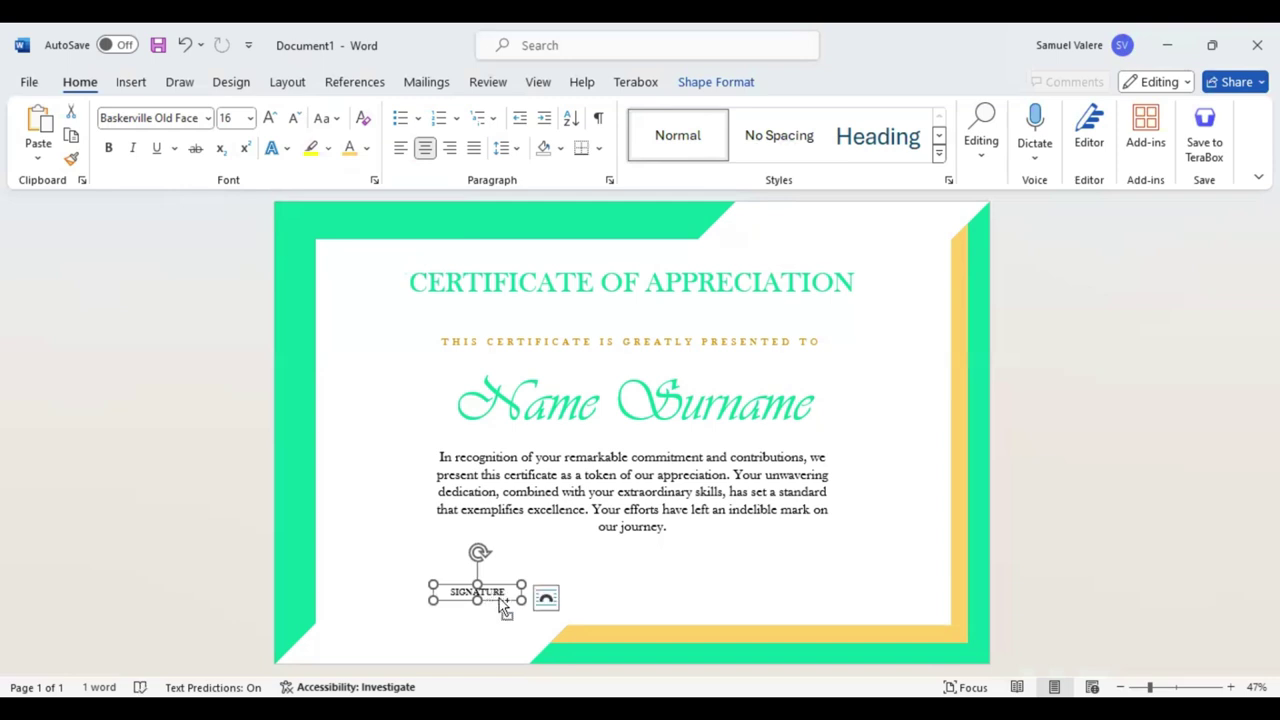
drag(493, 605, 505, 604)
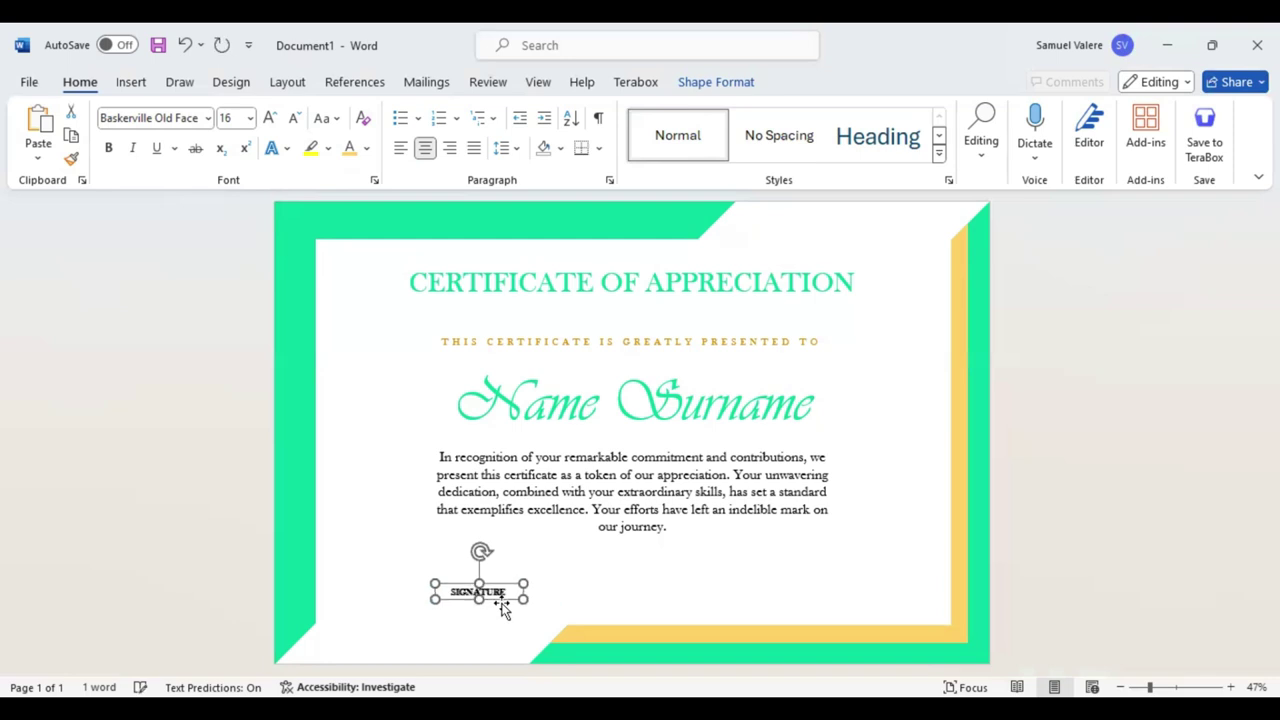
key(Right)
key(Right)
key(Right)
key(Right)
key(Right)
key(Right)
key(Right)
key(Right)
key(Right)
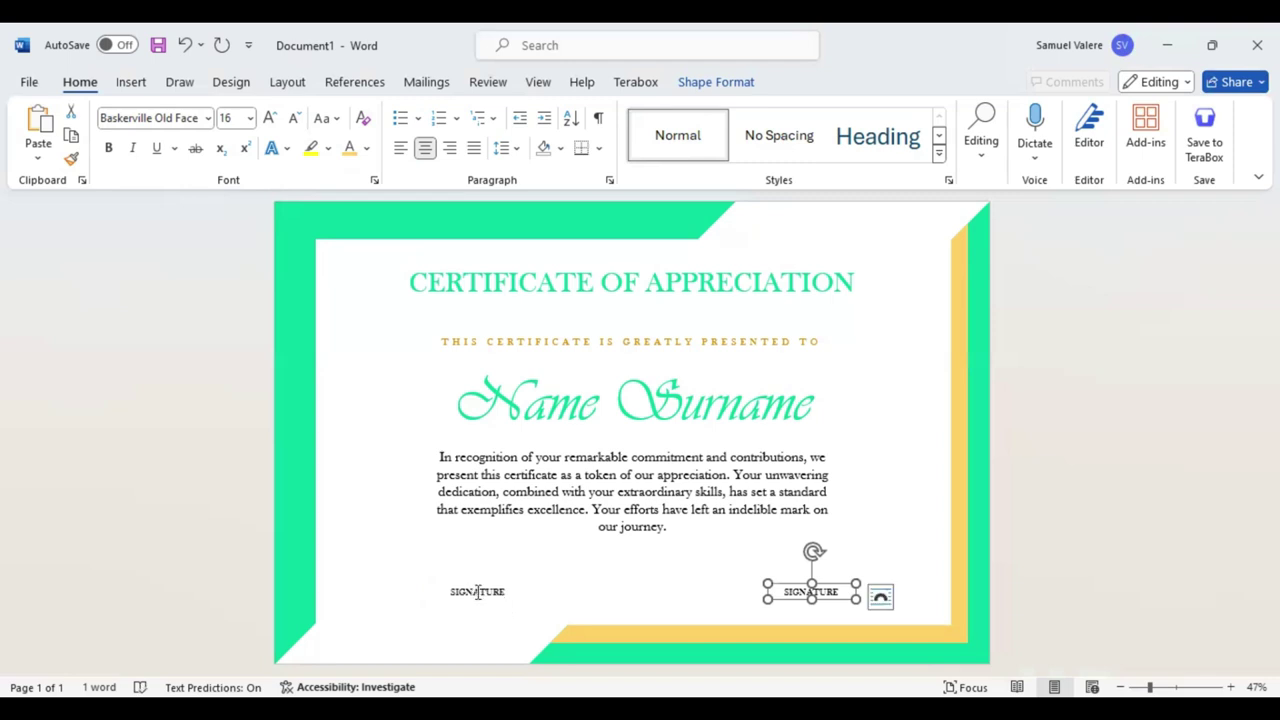
shift+click(480, 596)
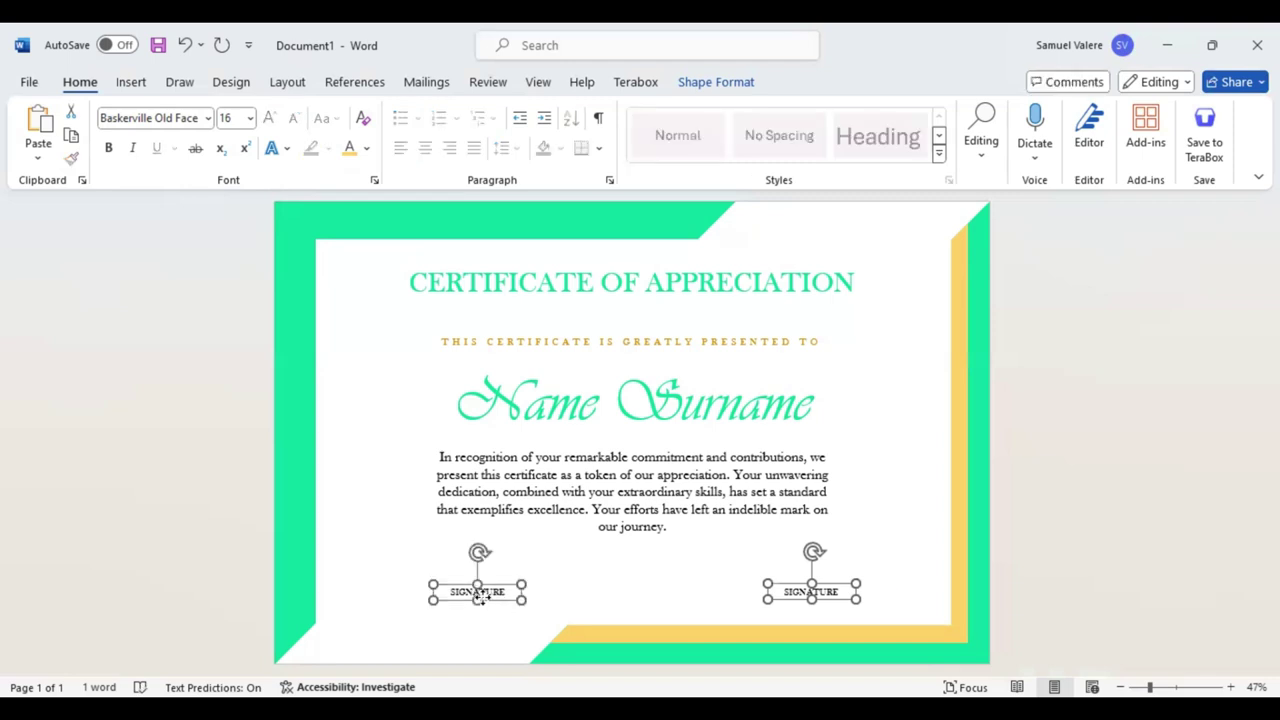
drag(480, 597, 476, 620)
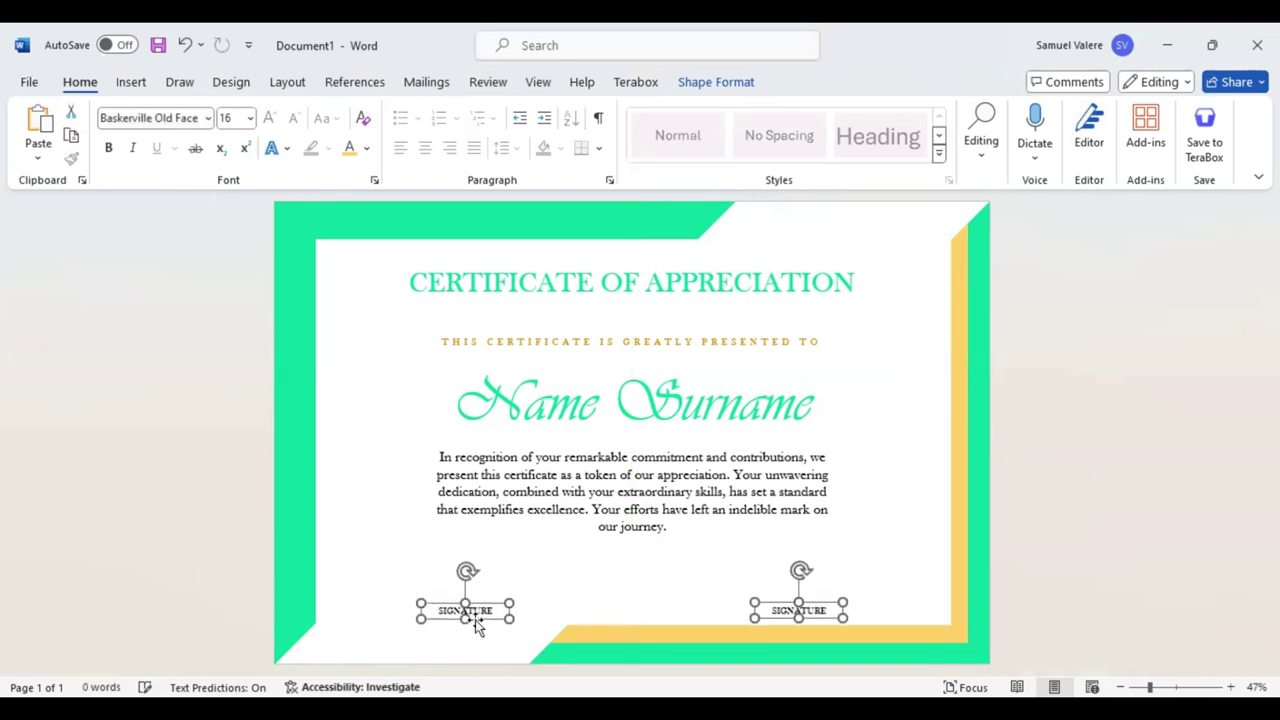
click(131, 82)
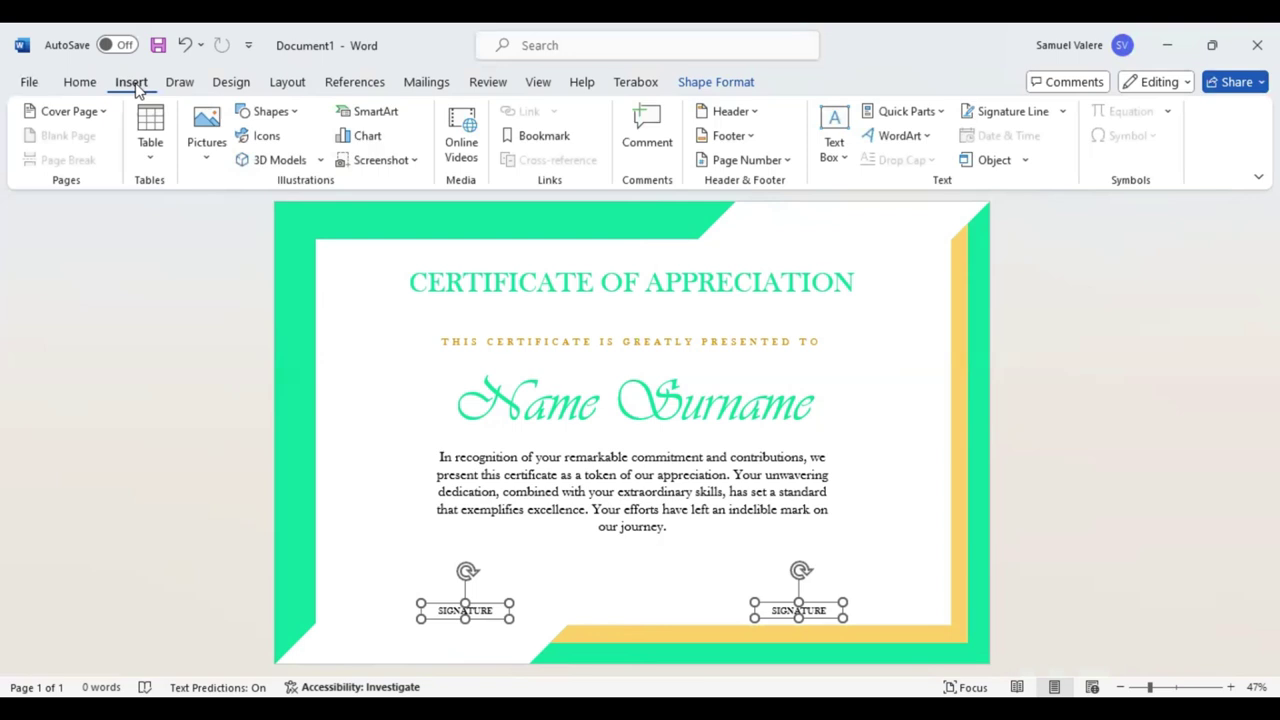
Step: Draw a black horizontal line above the left SIGNATURE label
click(283, 116)
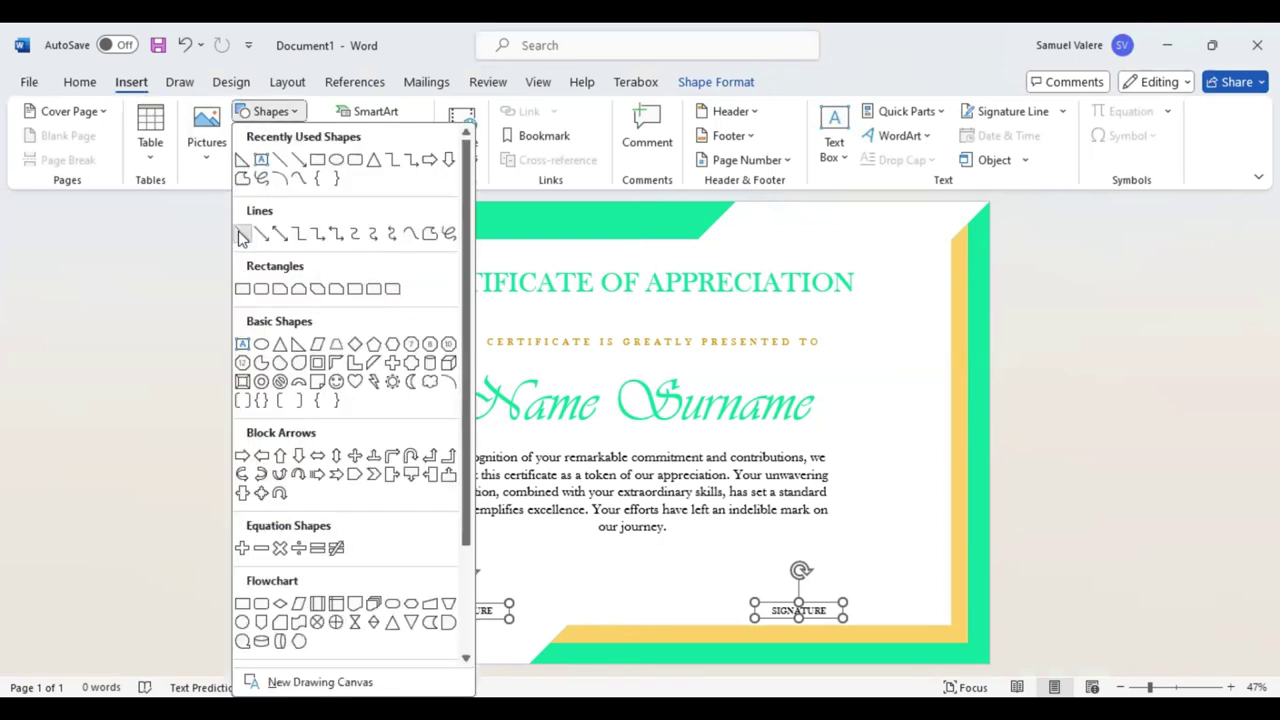
click(242, 234)
drag(413, 597, 518, 597)
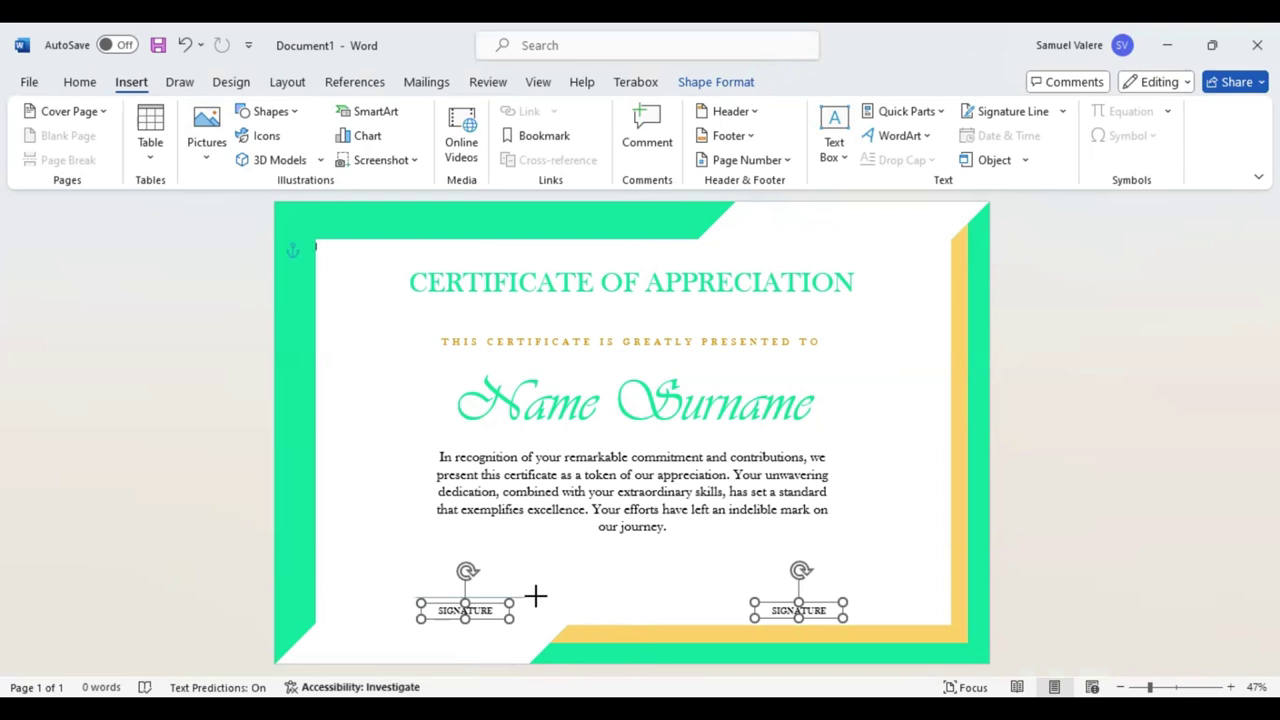
drag(413, 600, 536, 598)
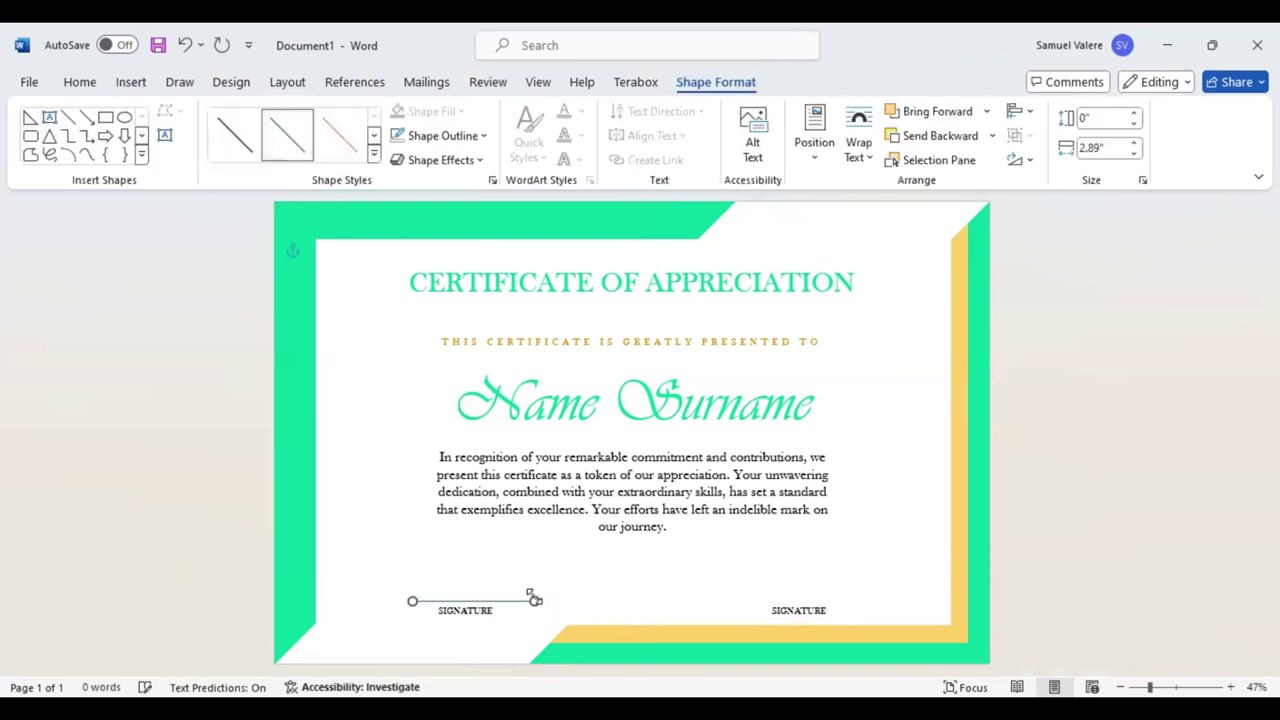
key(Left)
key(Left)
key(Left)
key(Left)
key(Left)
key(Left)
click(483, 135)
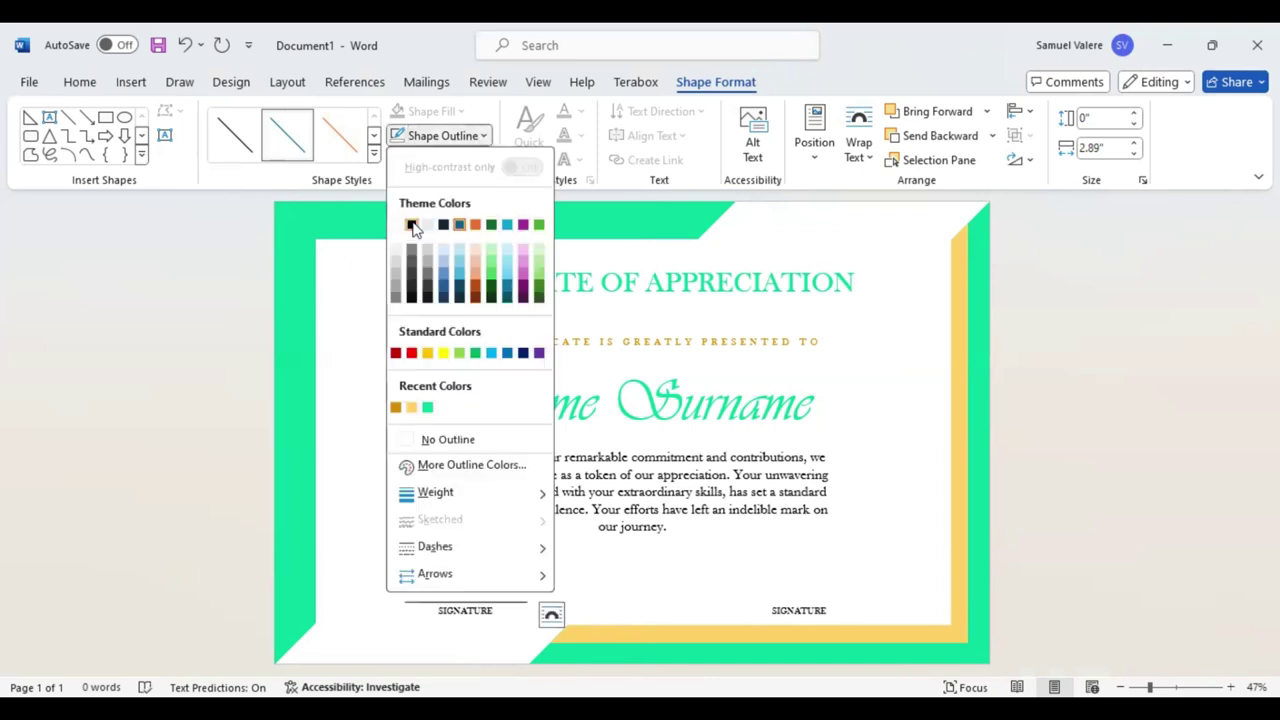
click(548, 500)
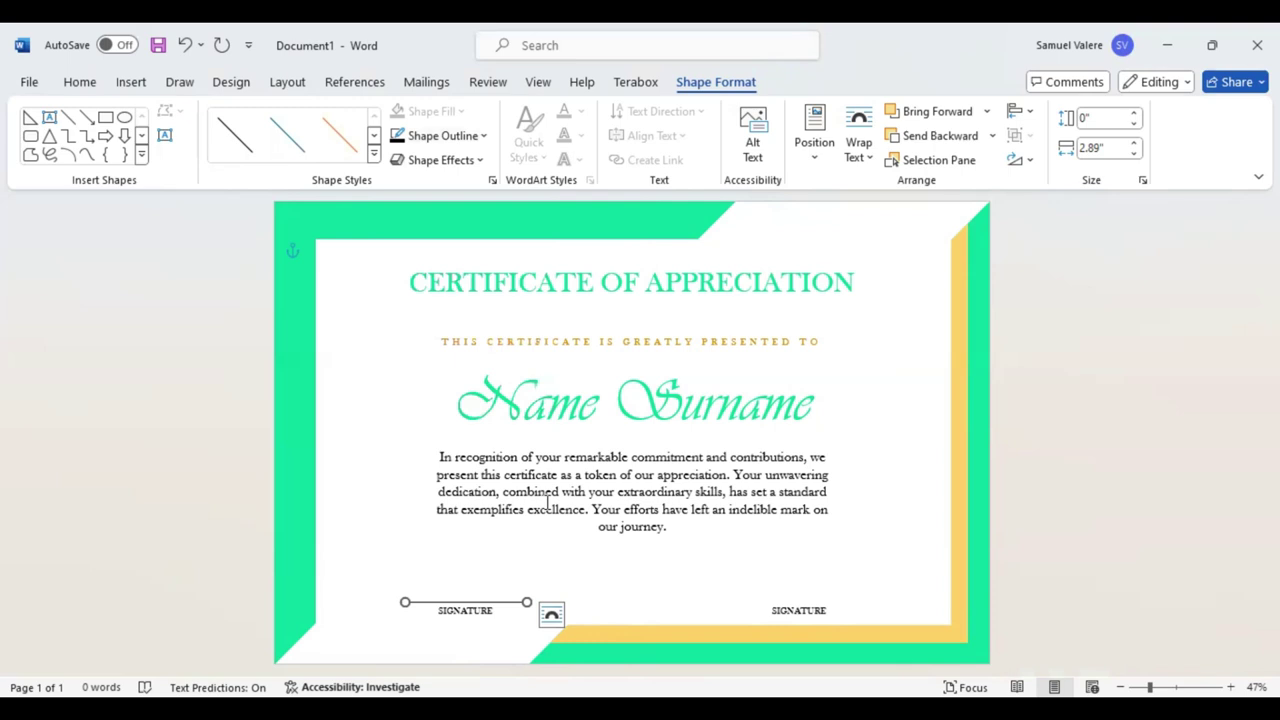
key(Right)
key(Right)
Step: Duplicate the signature line and position the copy above the right SIGNATURE label
key(Right)
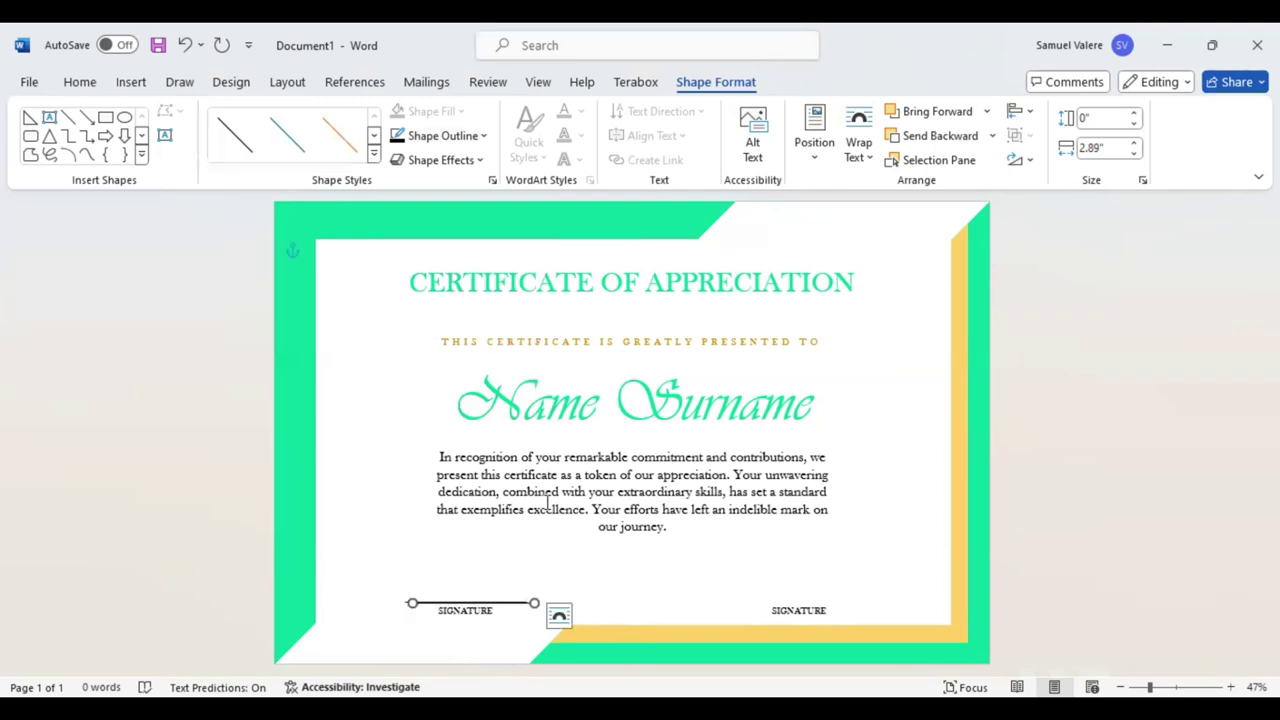
key(ctrl+c)
key(ctrl+v)
key(Right)
key(Right)
key(Right)
key(Right)
key(Right)
key(Right)
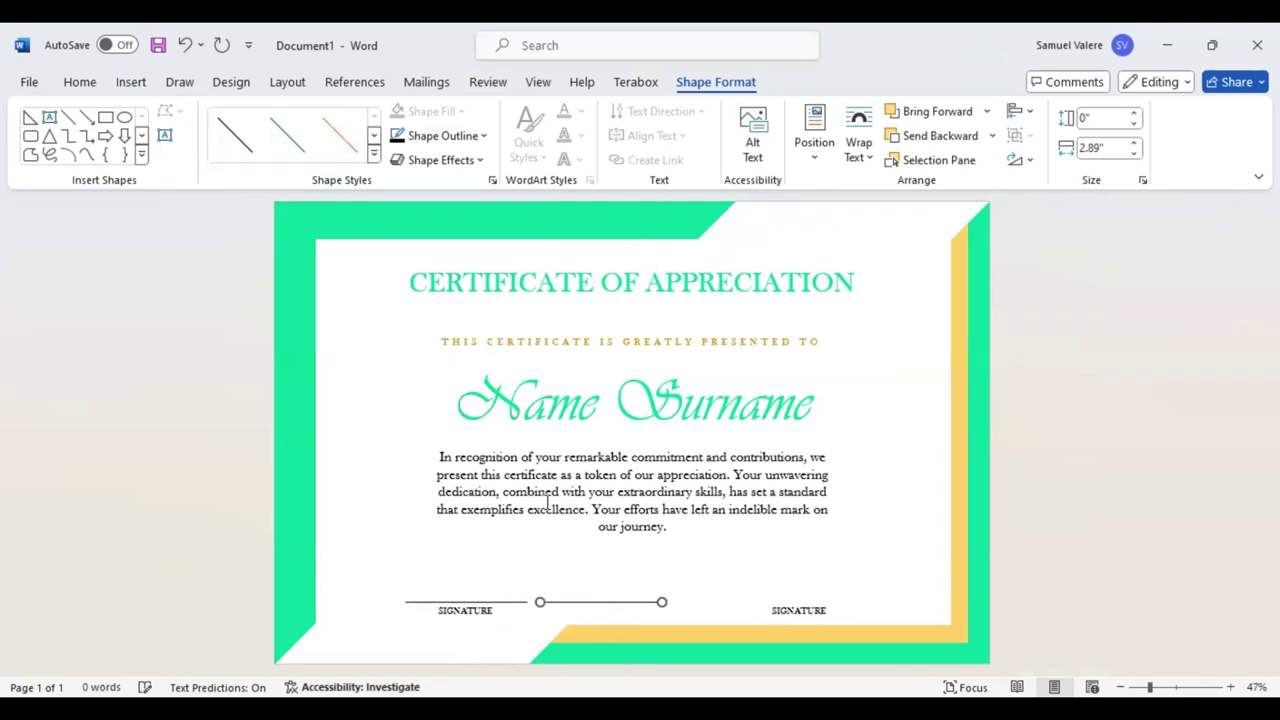
key(Right)
key(Right)
key(Right)
key(Right)
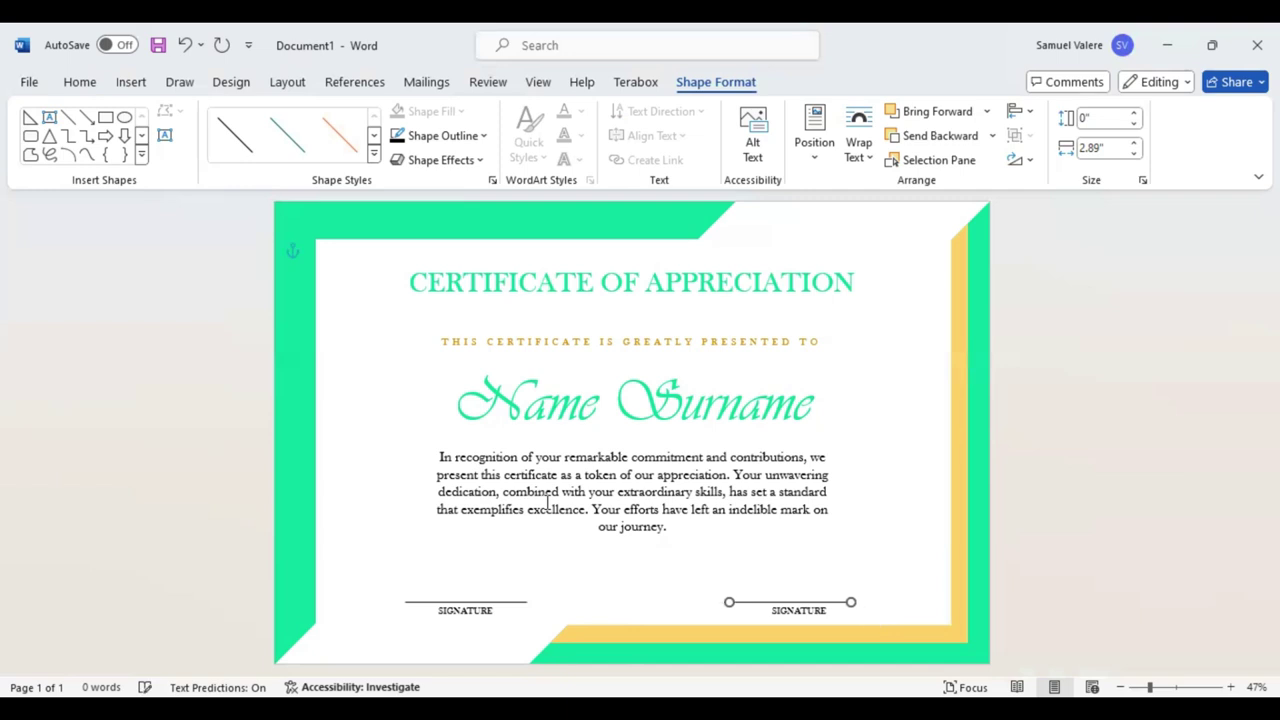
key(Right)
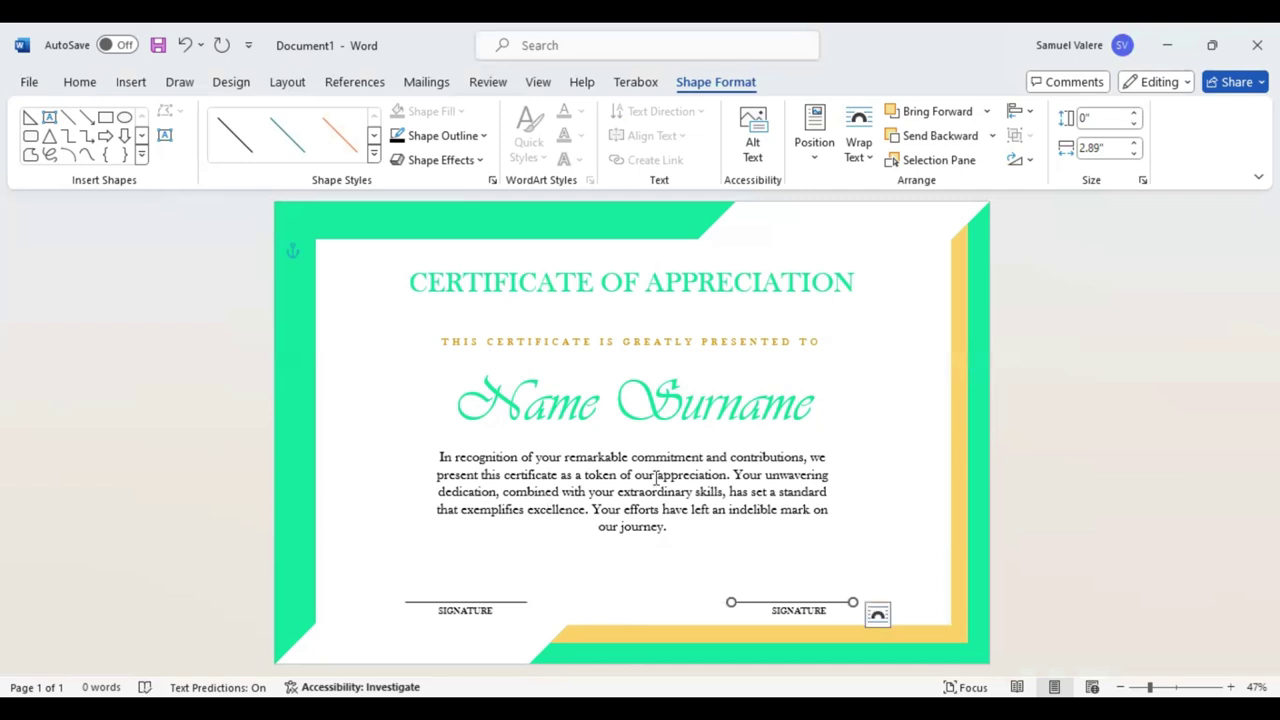
click(649, 472)
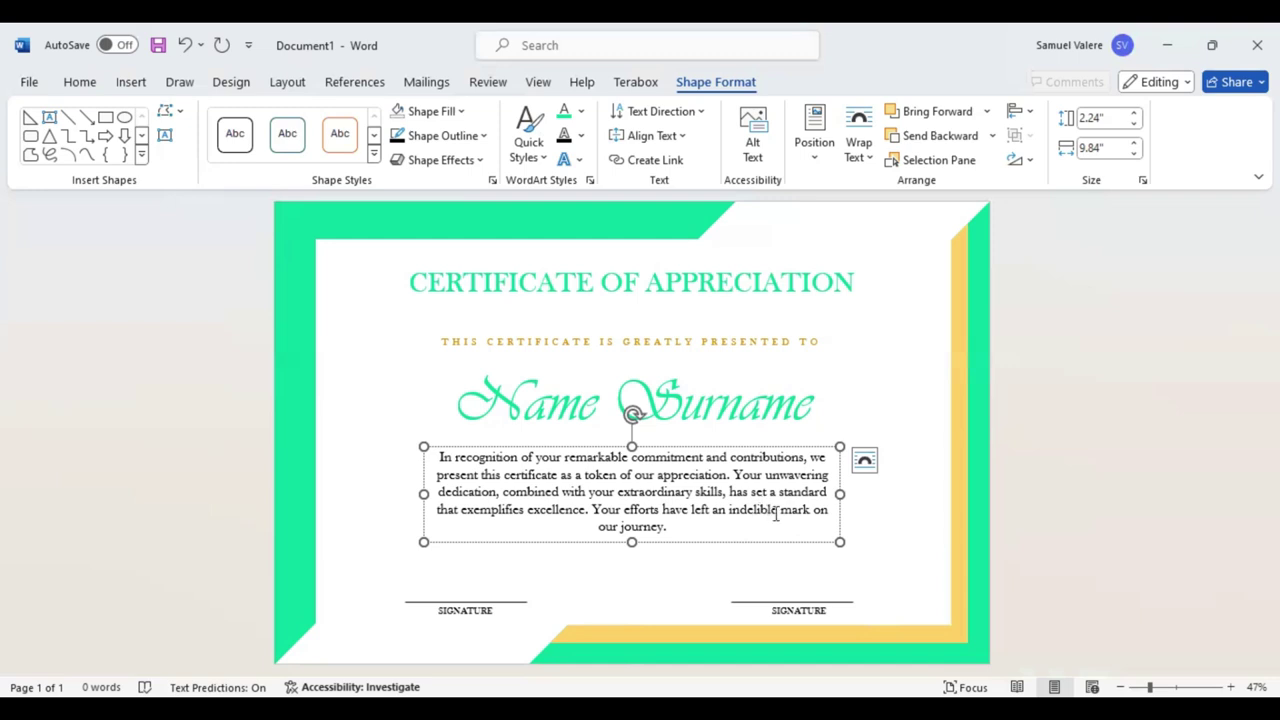
Step: Draw a yellow right triangle of about 1.51" by 1.46", rotated into the top-left inner corner
click(30, 117)
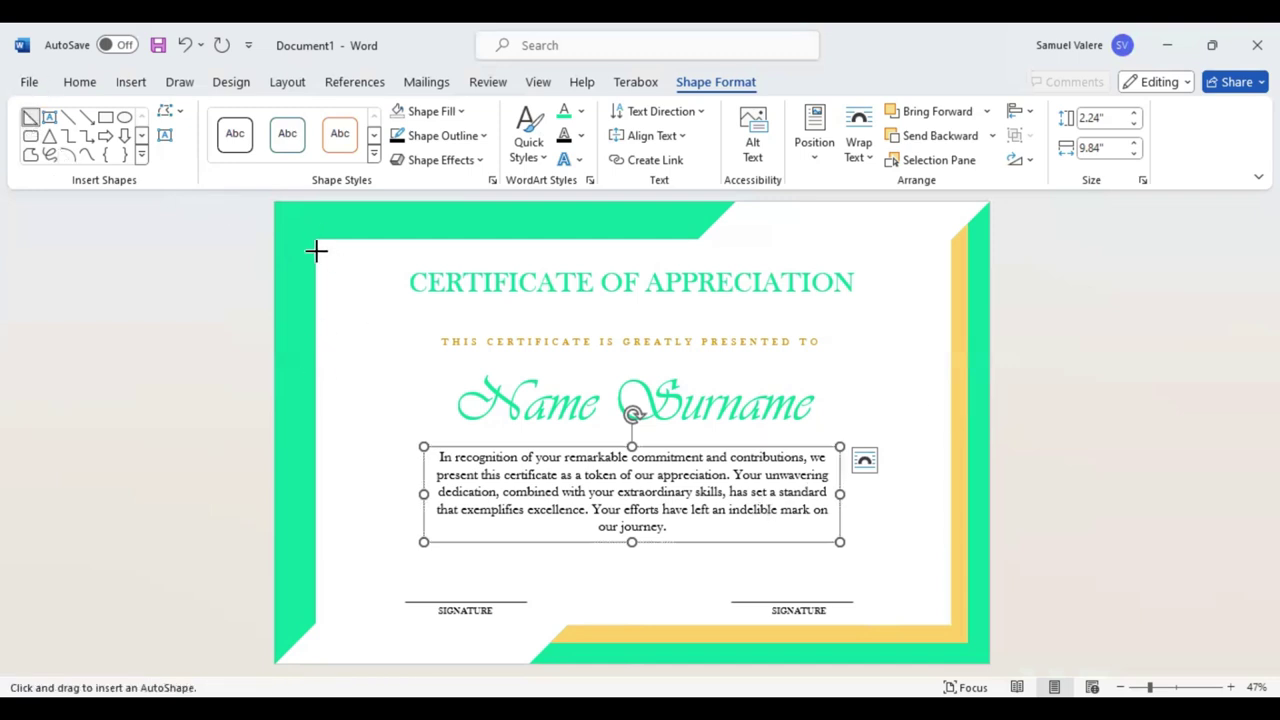
drag(318, 253, 367, 308)
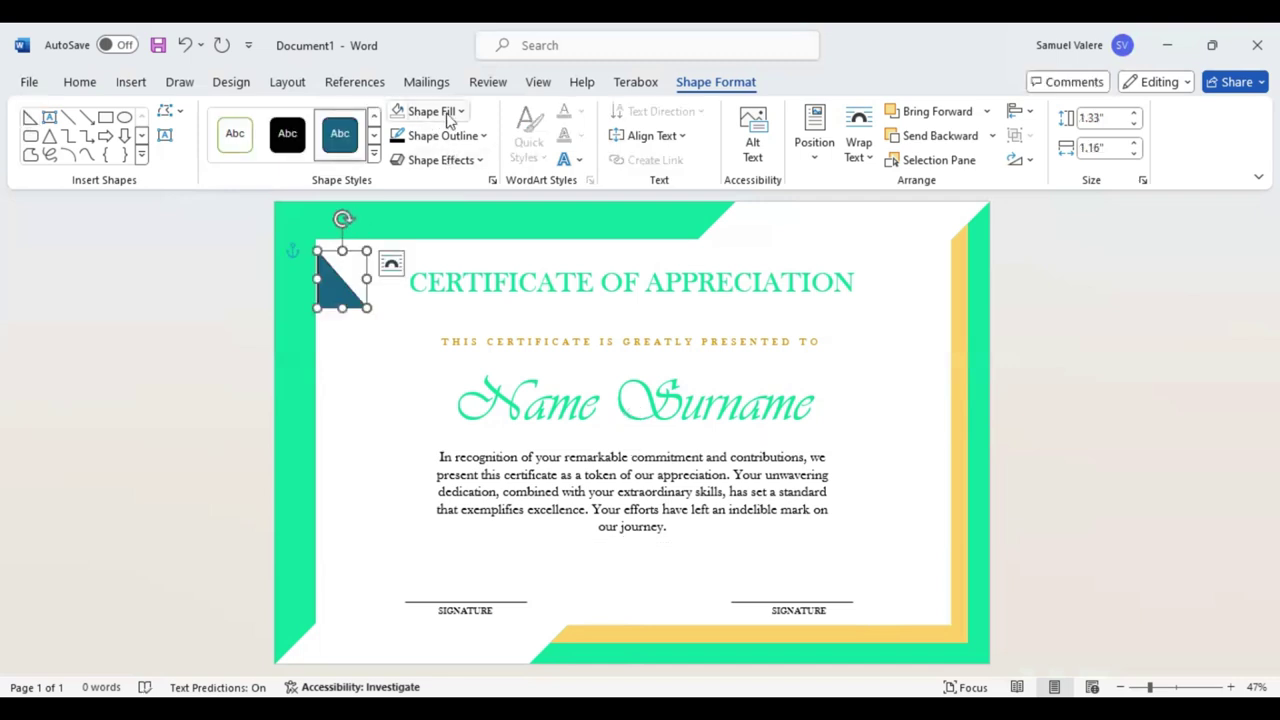
click(482, 136)
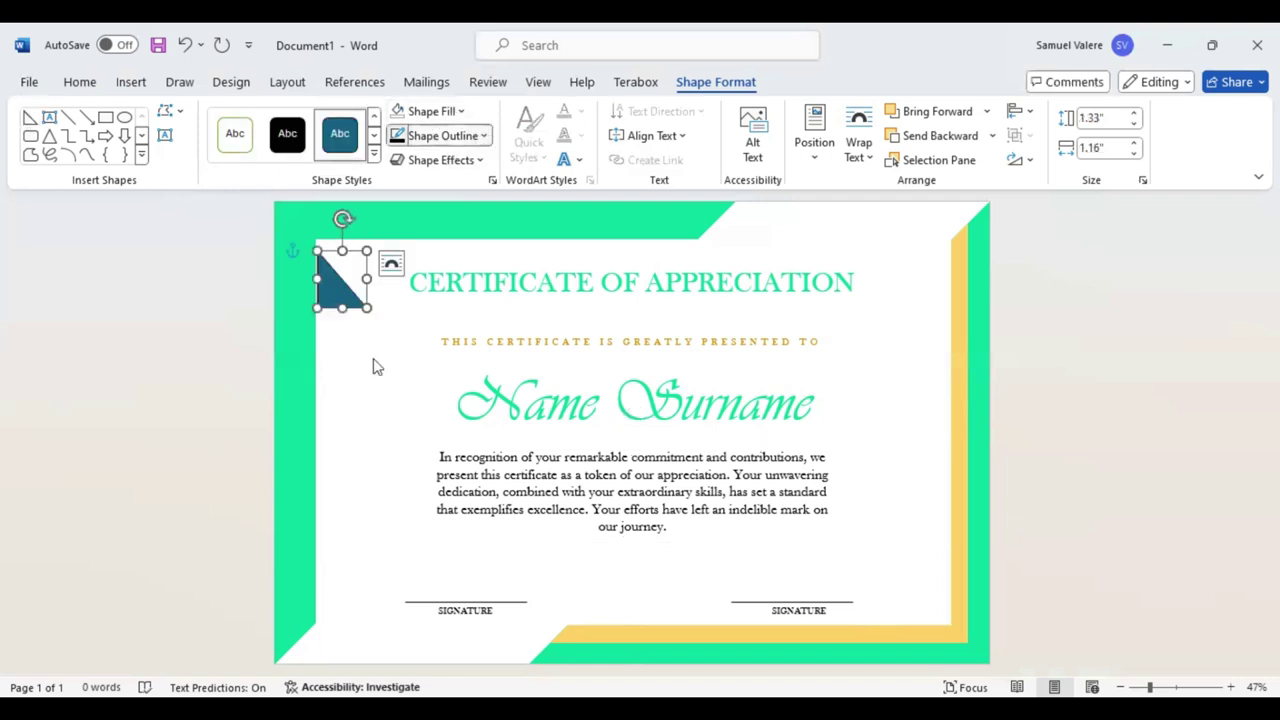
click(315, 264)
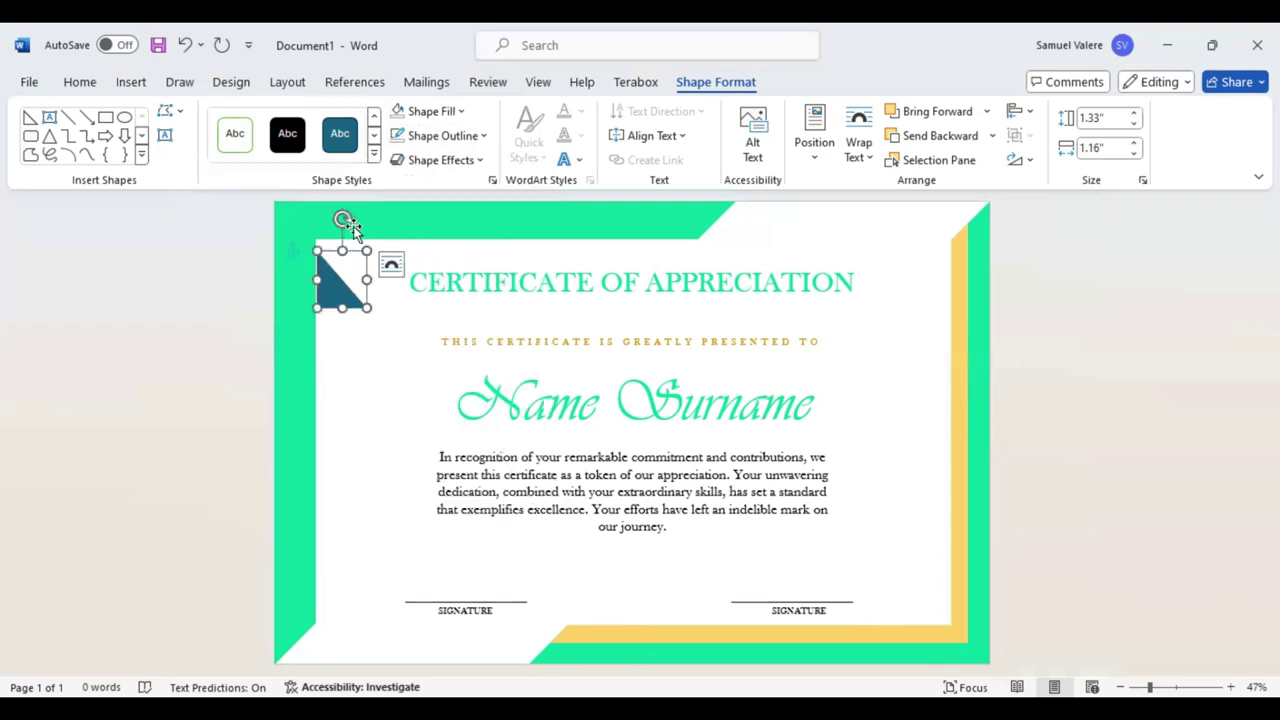
mouse_move(343, 216)
mouse_down()
mouse_move(403, 287)
mouse_move(391, 266)
mouse_move(333, 258)
mouse_up()
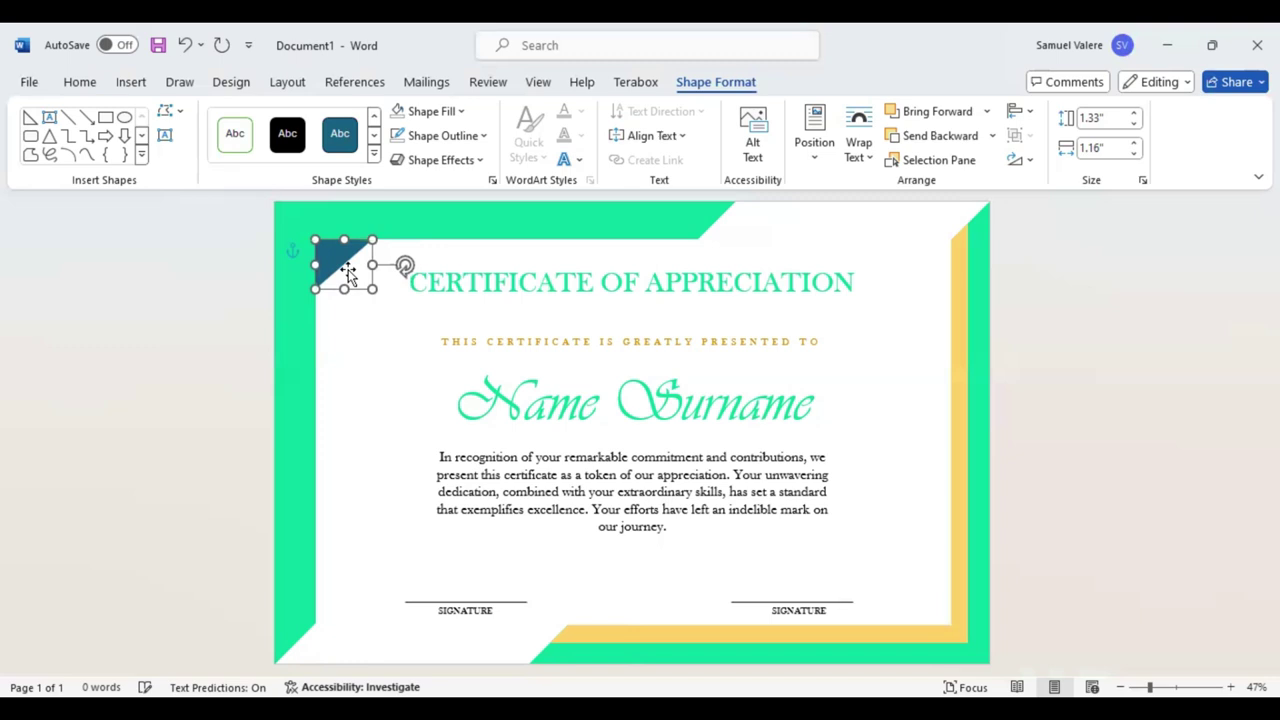
key(Up)
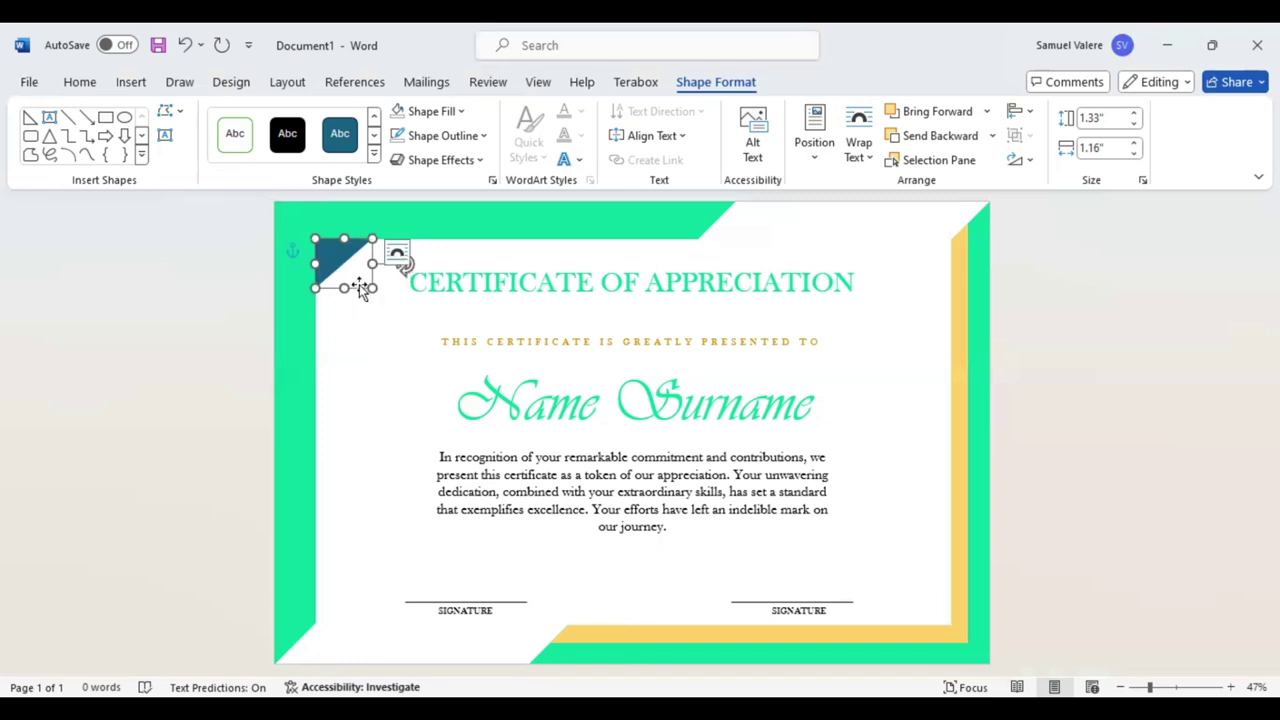
mouse_move(372, 288)
mouse_down()
mouse_move(379, 300)
mouse_move(340, 265)
mouse_up()
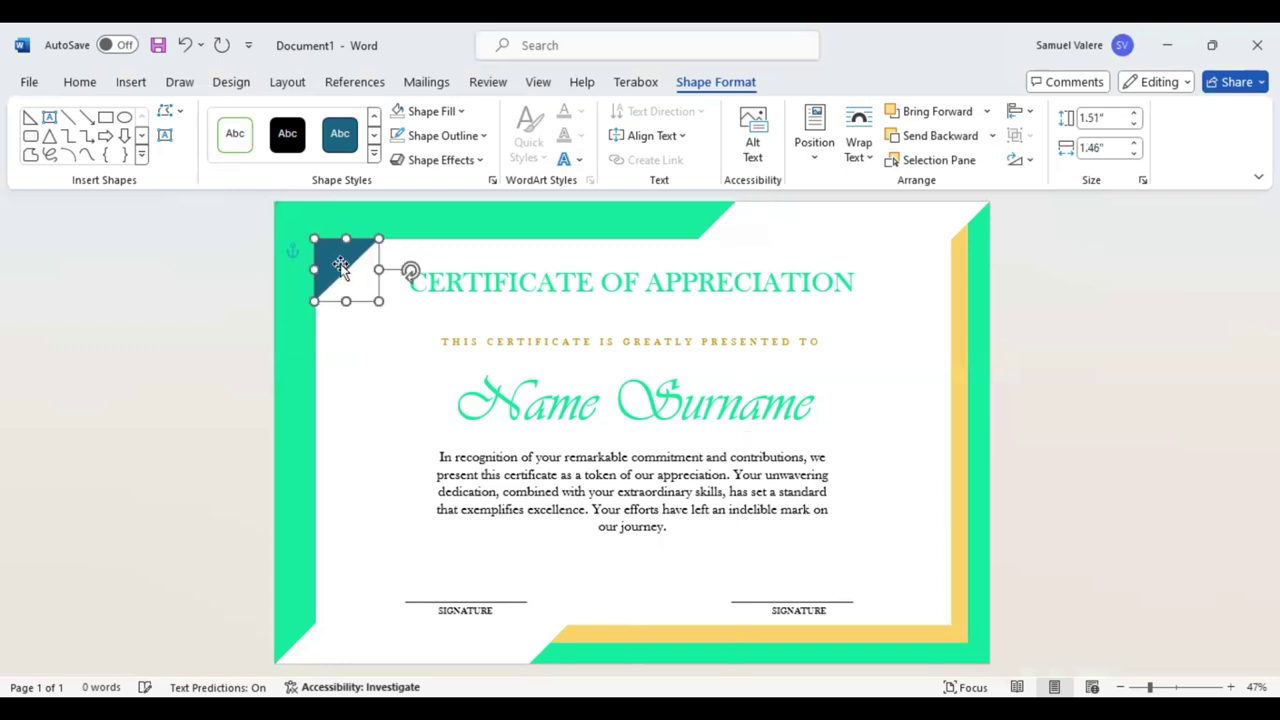
click(470, 111)
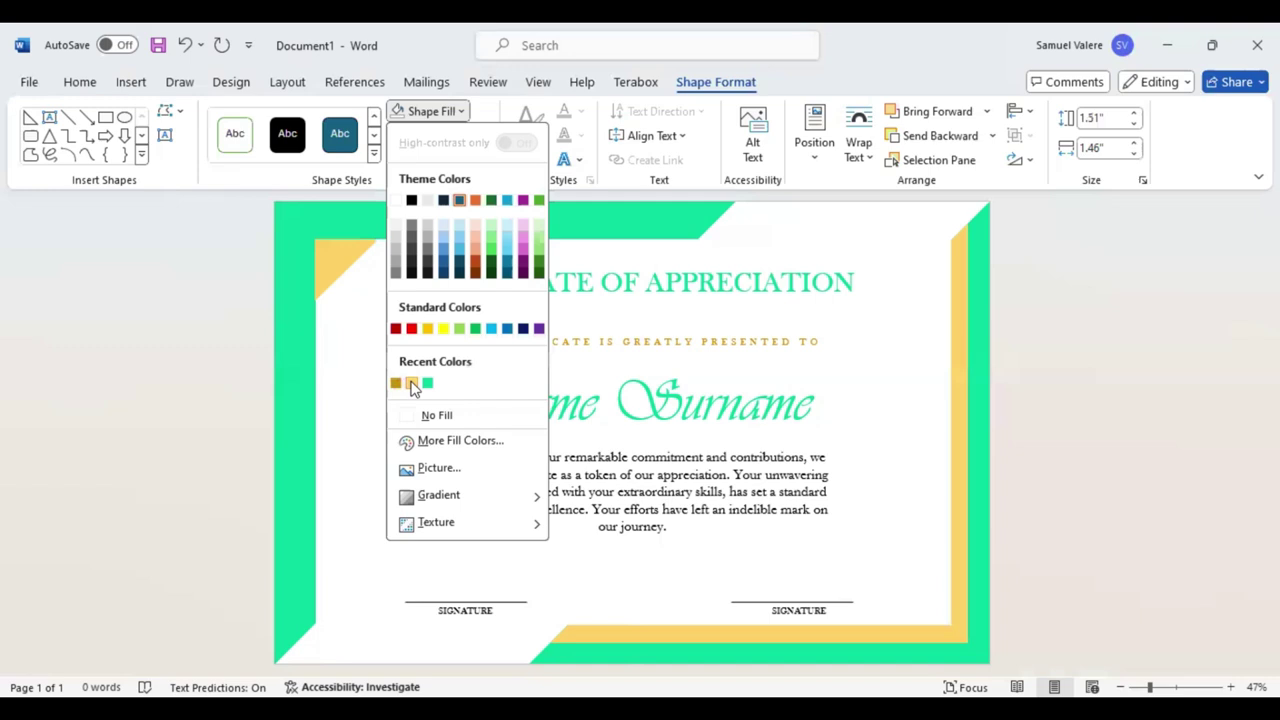
click(412, 385)
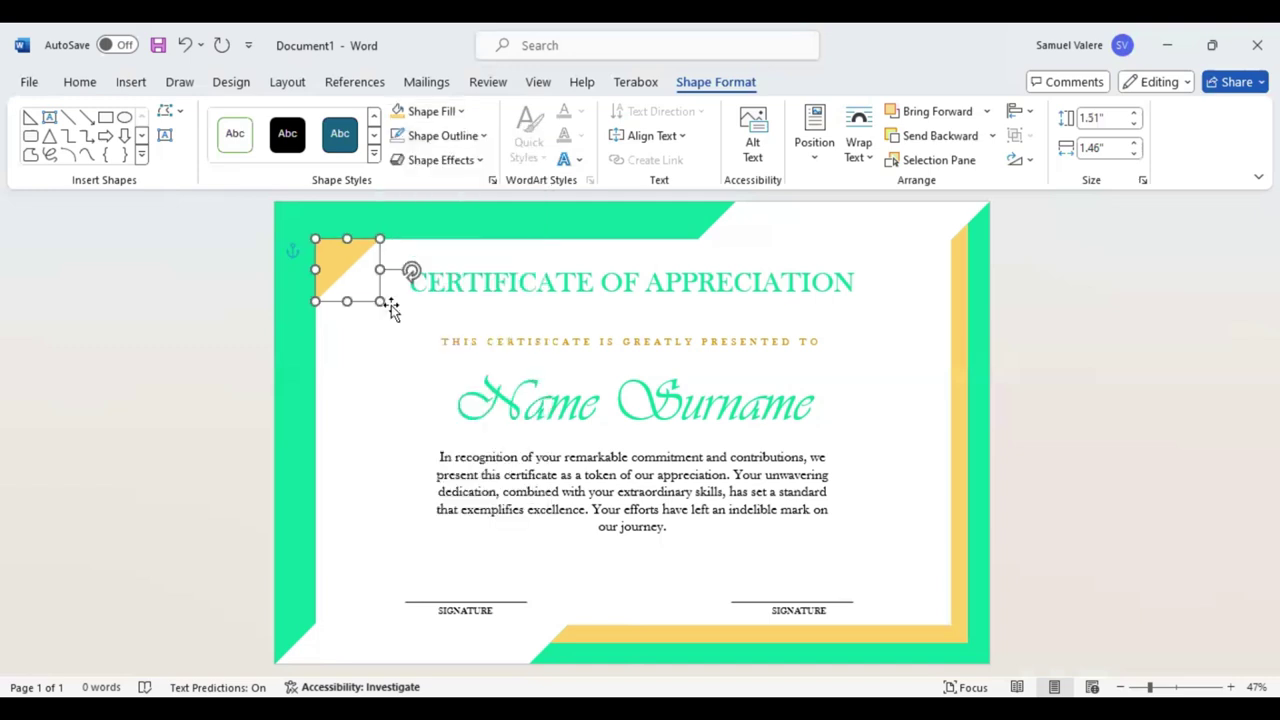